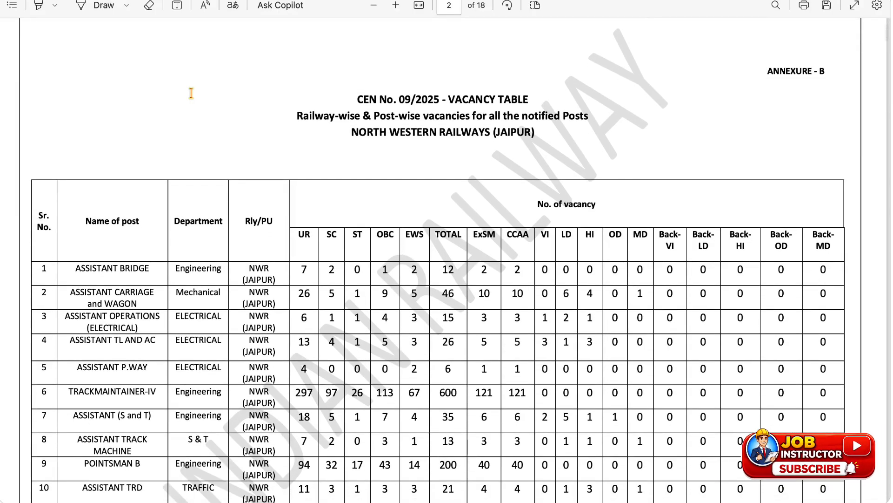
Review the North Western Railways (Jaipur) vacancy table for CEN No. 09/2025 down to the end of its page.
scroll(191, 93, down, 3)
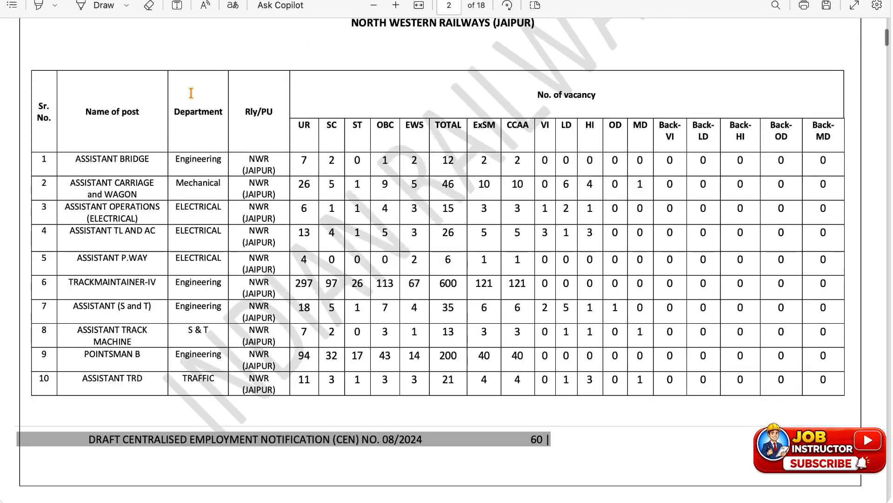
scroll(191, 93, down, 1)
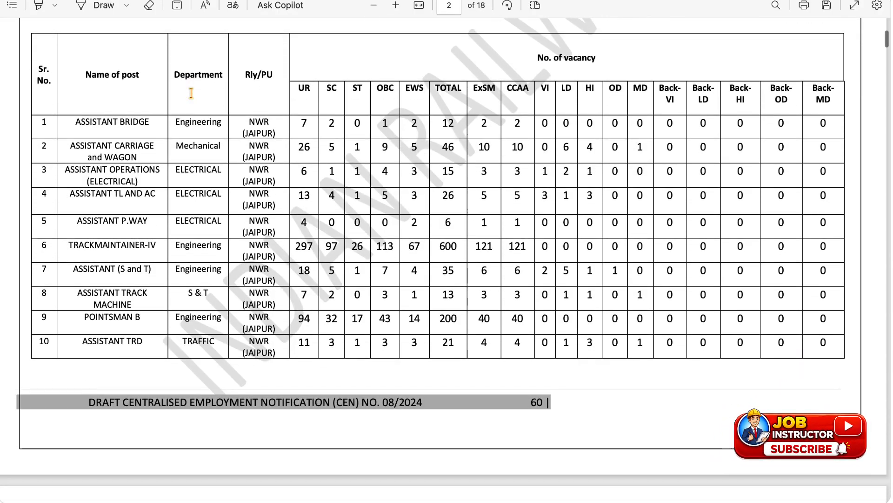
right_click(140, 0)
key(Escape)
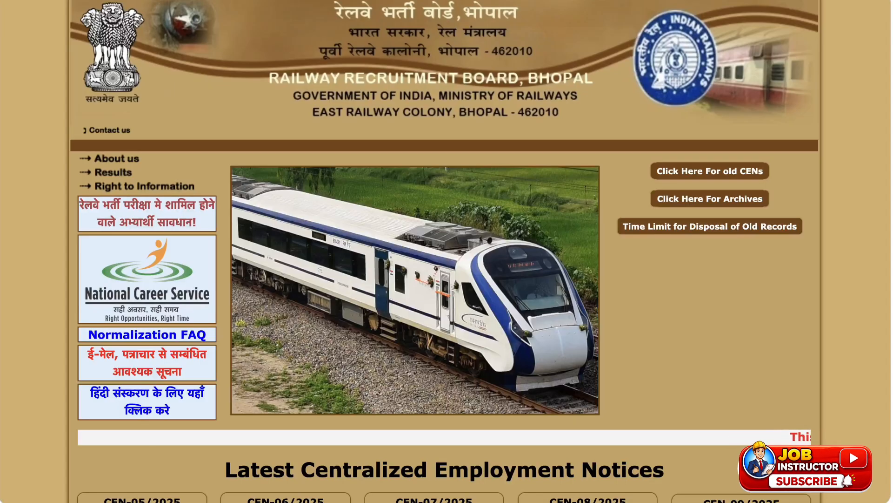
scroll(430, 157, down, 3)
scroll(430, 158, down, 2)
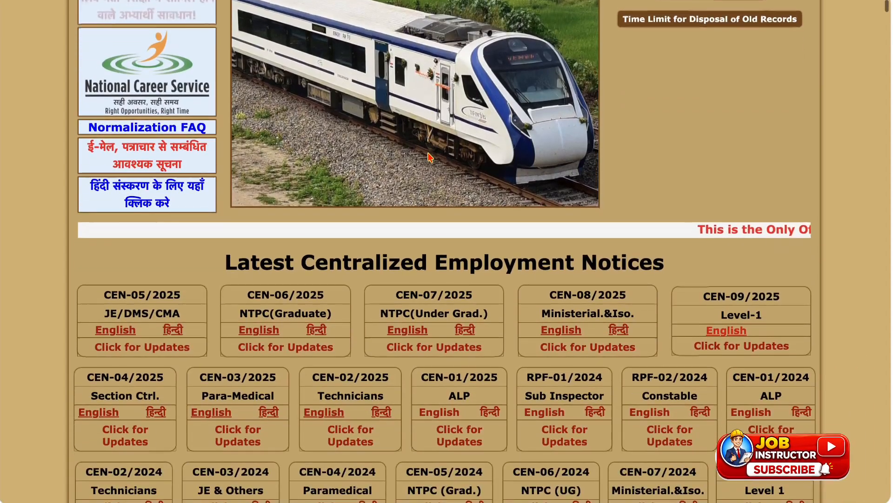
Open the online application page for CEN 09/2025 from the latest updates and close the fake-website warning.
scroll(492, 323, down, 6)
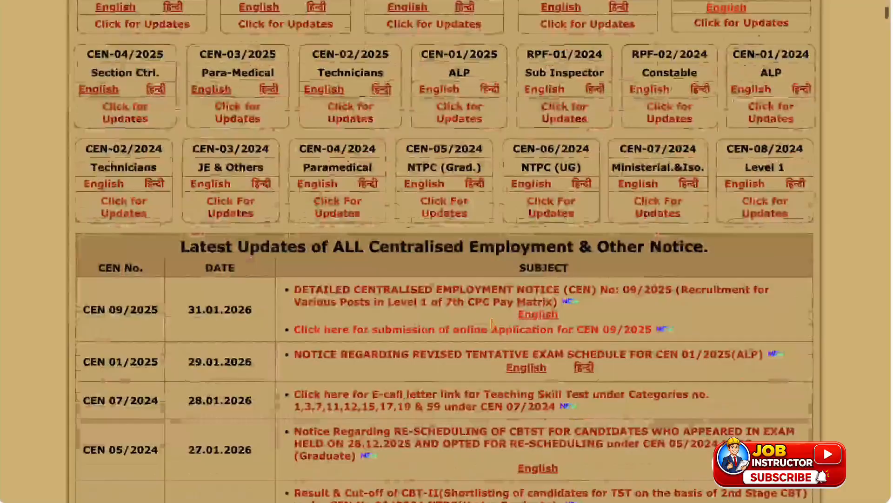
click(453, 329)
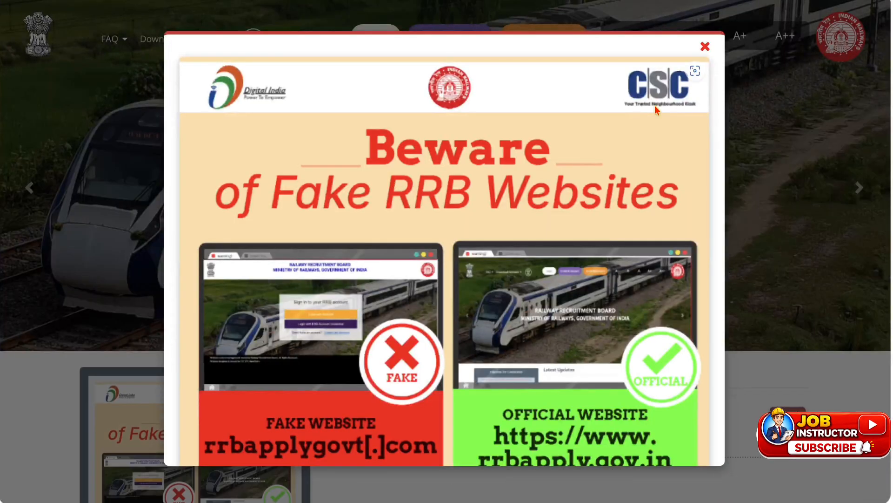
click(705, 47)
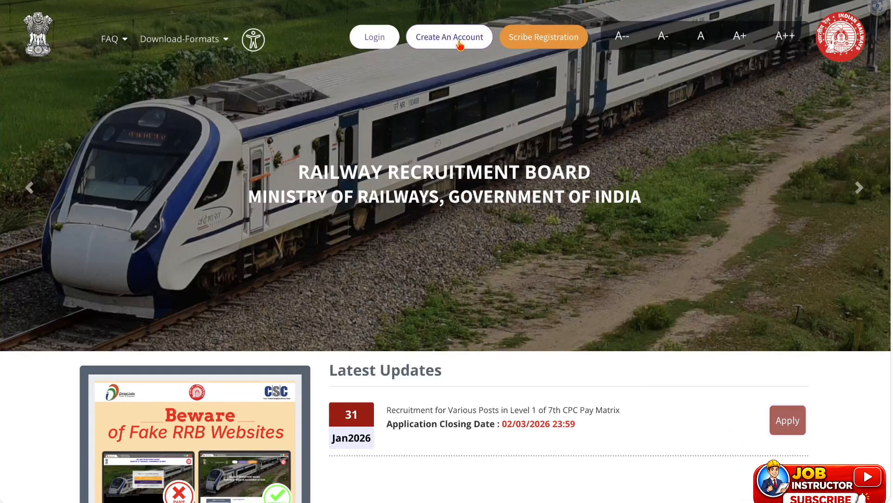
Open the account creation form, highlight the note's wording about accounts created for 2024 or 2025 CENs, and dismiss the note.
click(434, 46)
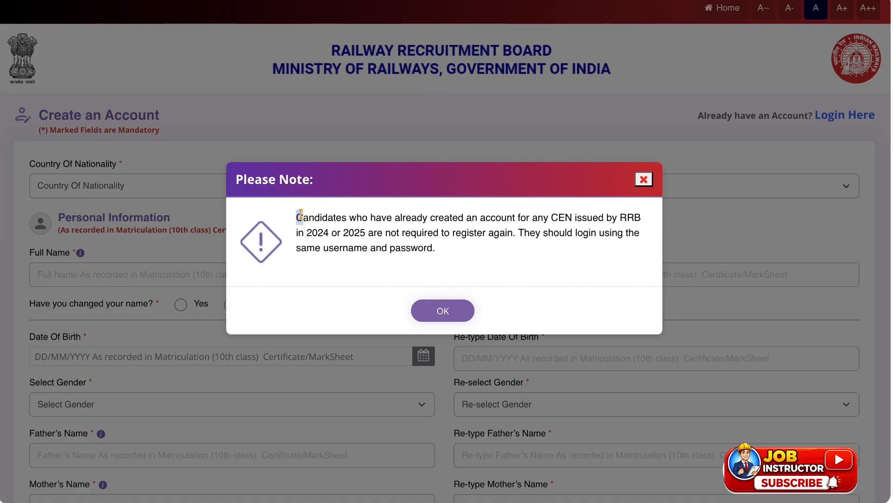
drag(296, 217, 363, 232)
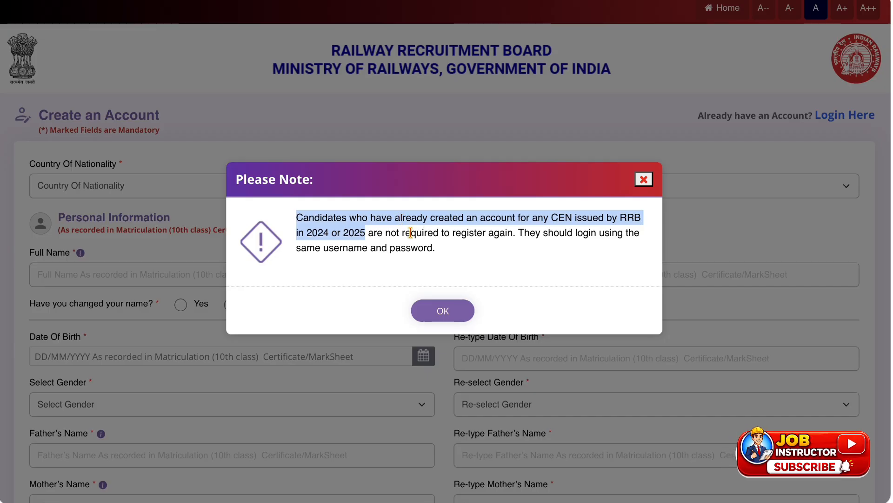
click(433, 232)
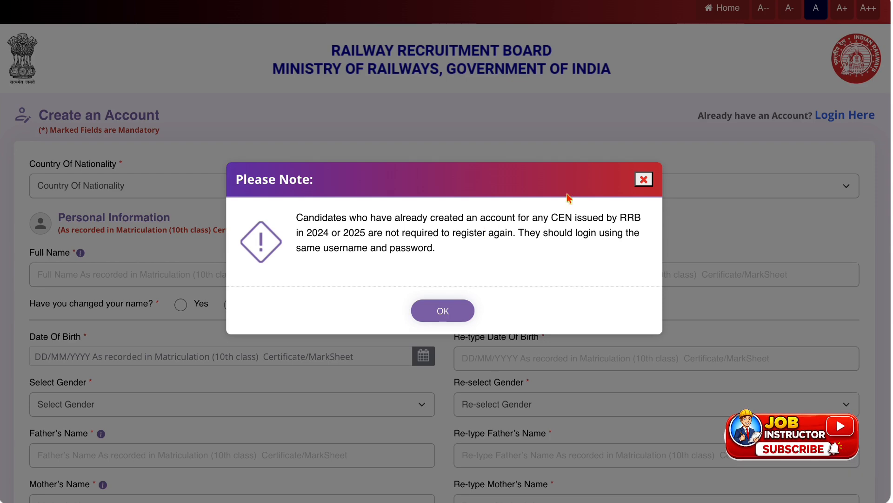
click(443, 311)
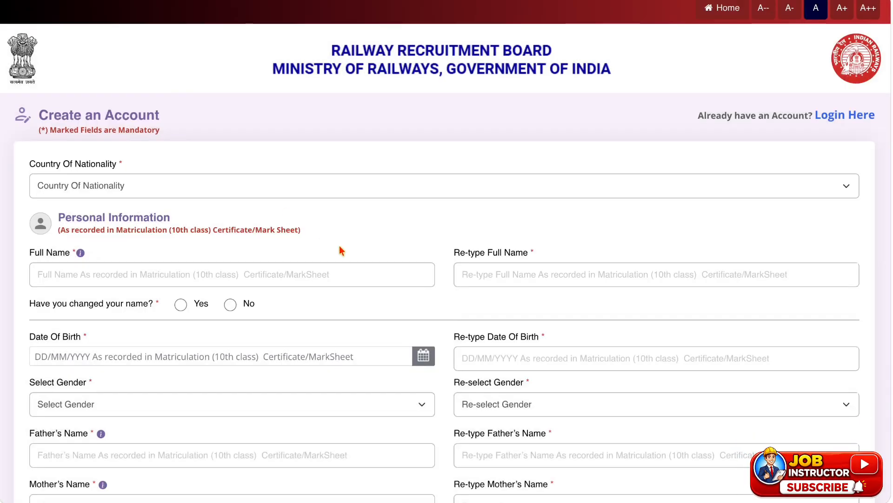
View the RRB account credential sign-in form and return to the account creation form, dismissing its note.
click(839, 115)
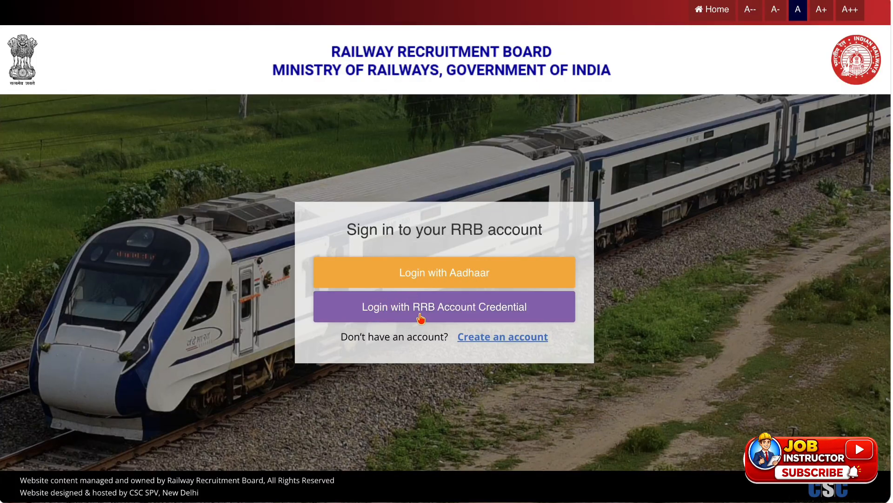
click(471, 311)
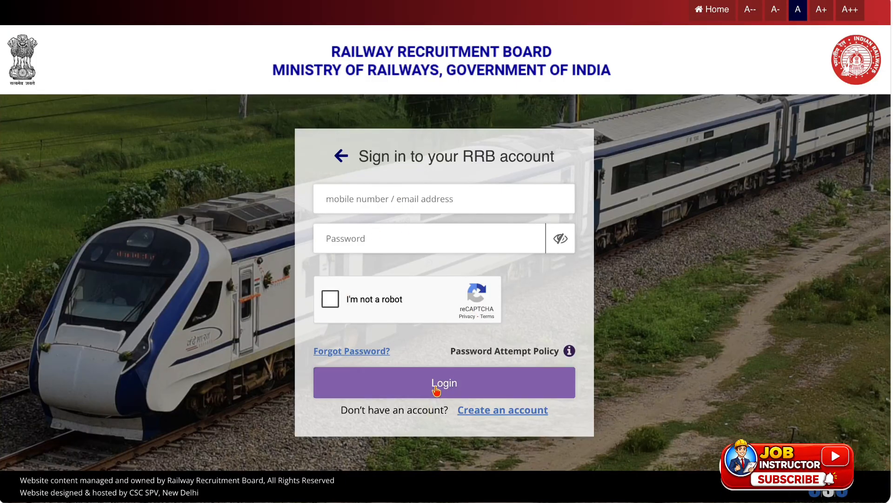
click(491, 410)
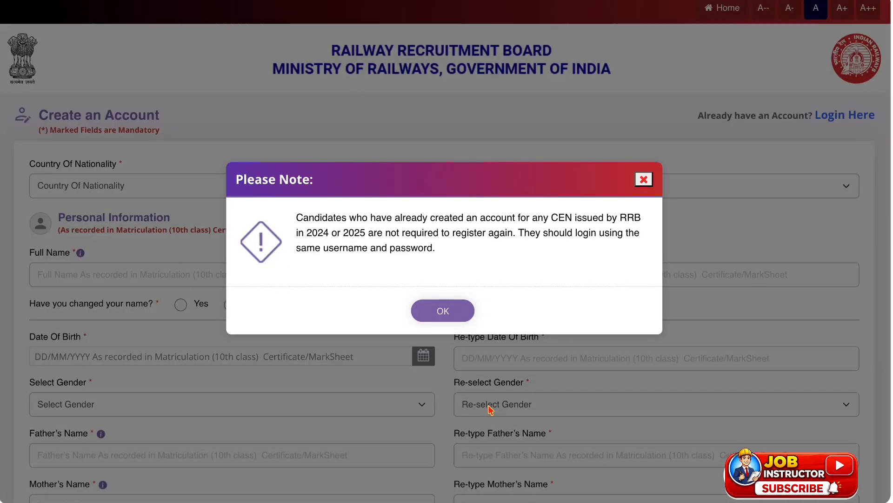
click(454, 312)
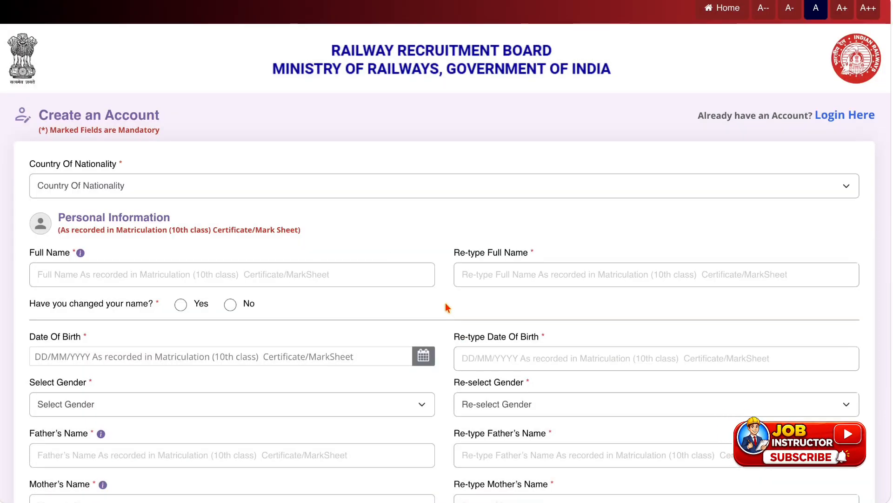
Set the country of nationality to India and activate the empty Full Name field.
click(321, 193)
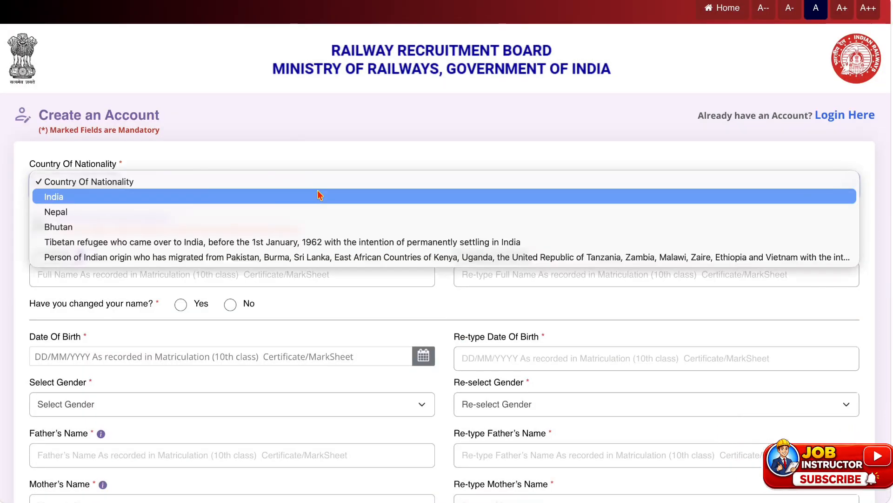
click(277, 199)
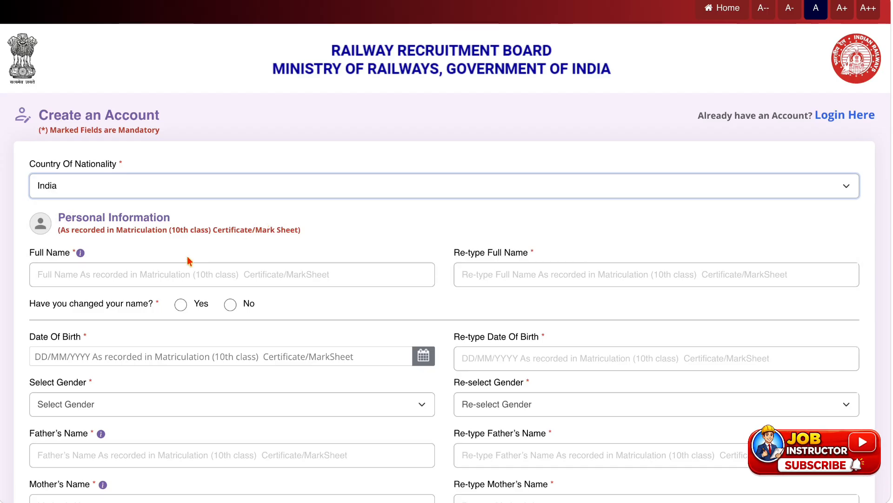
click(155, 269)
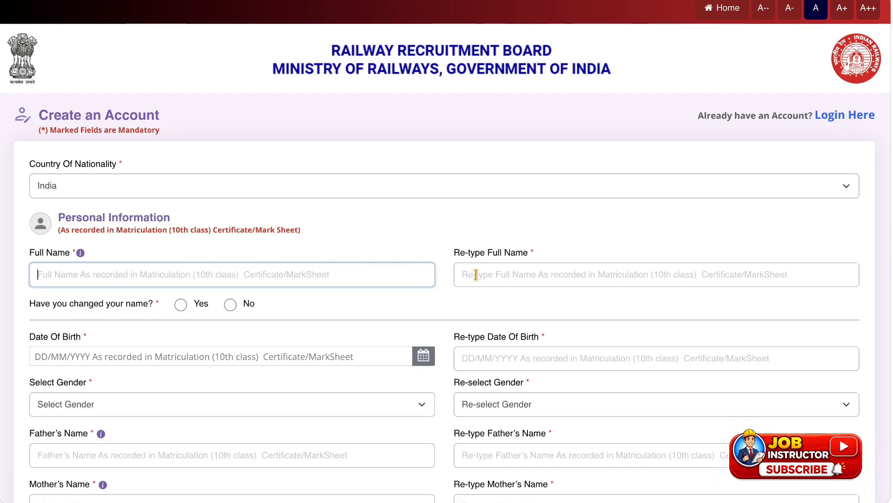
Try Yes for the changed-name question, accept the documentation notice, and set the answer to No.
scroll(477, 274, down, 1)
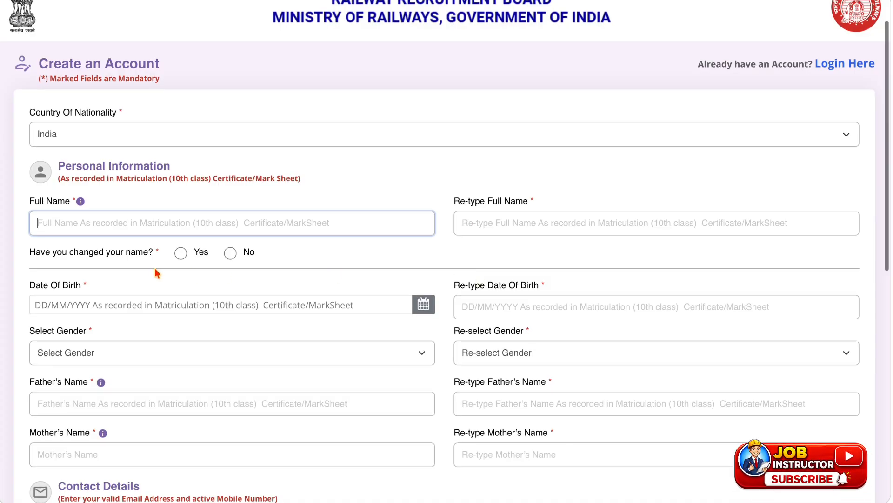
click(181, 255)
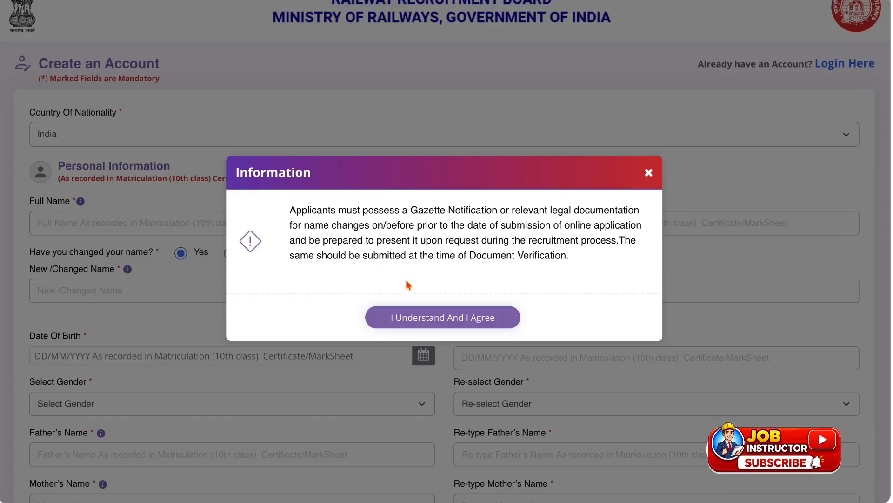
click(410, 315)
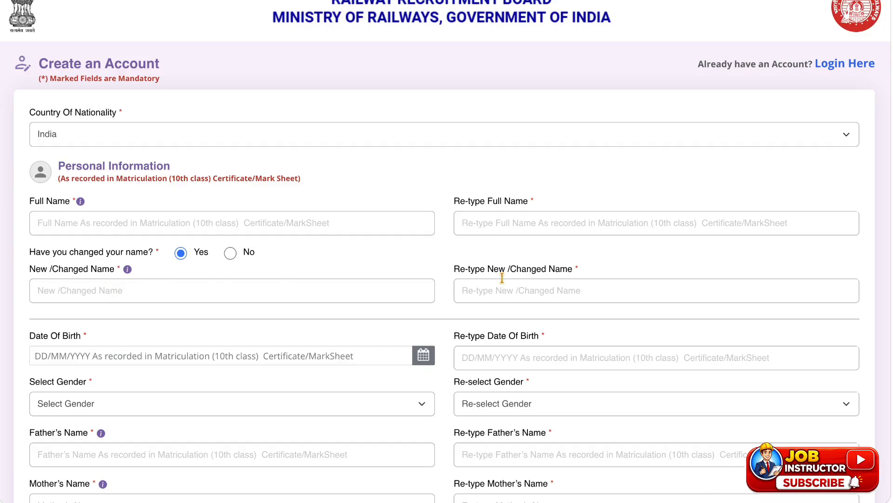
click(230, 253)
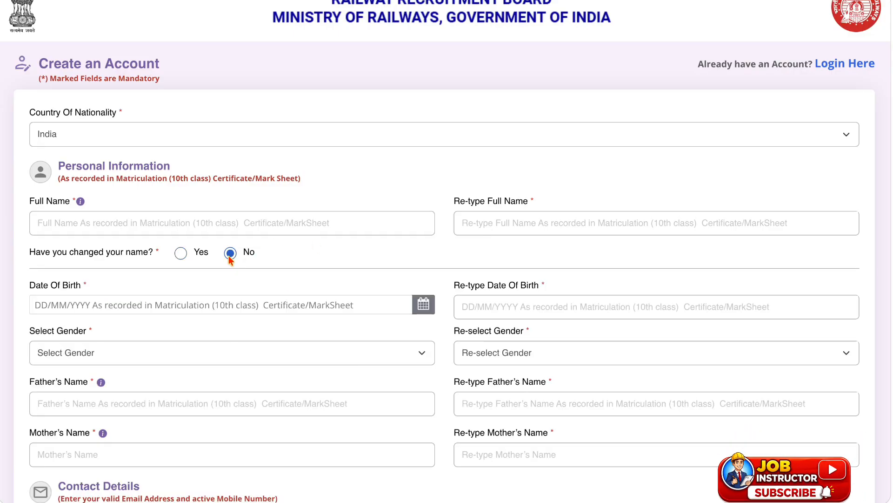
Pick the candidate's date of birth from the calendar.
scroll(180, 310, down, 1)
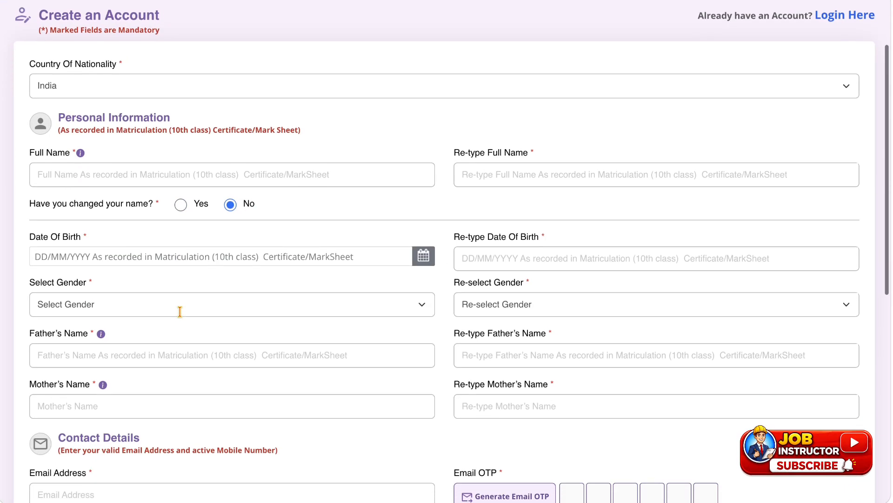
click(423, 255)
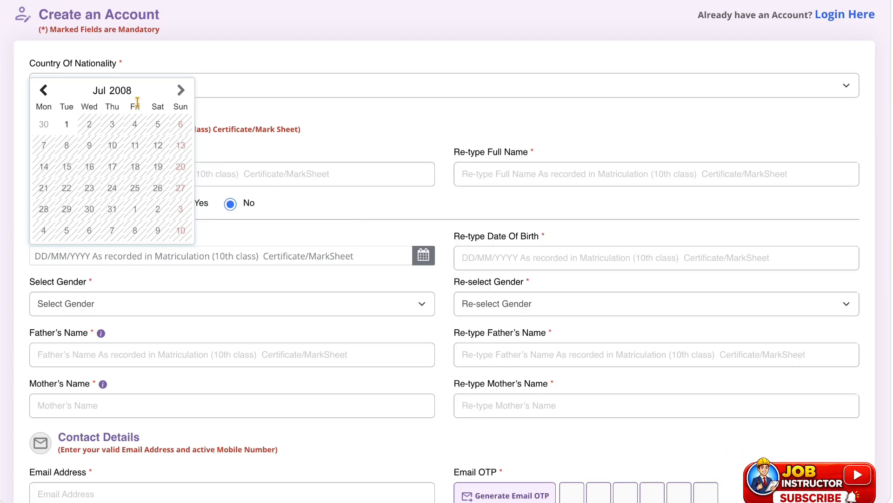
click(122, 92)
click(85, 121)
click(117, 166)
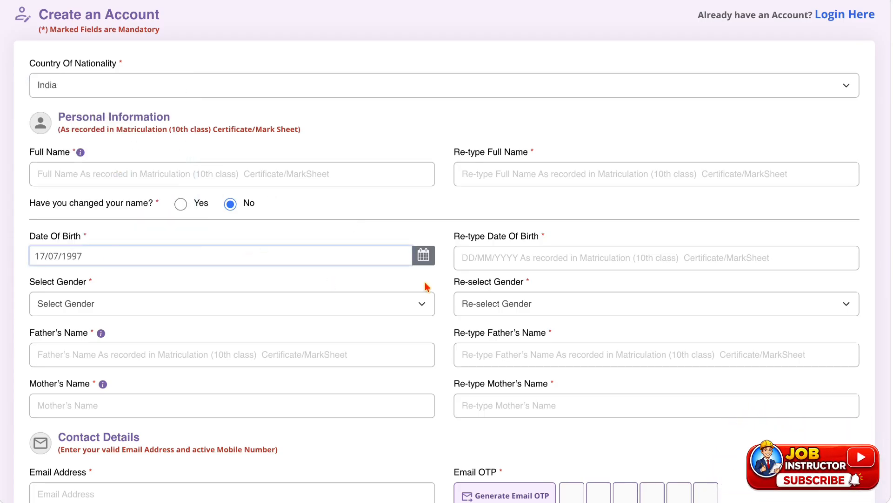
Set both the gender and the re-selected gender to Male.
click(188, 316)
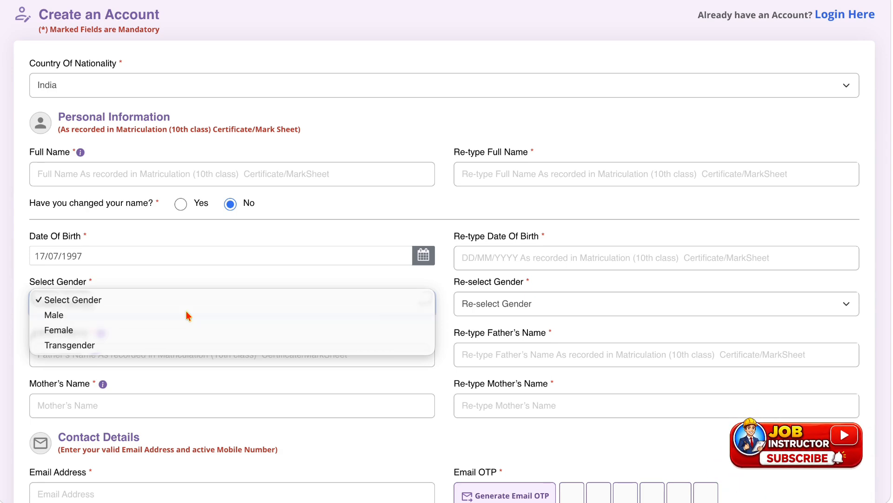
click(188, 315)
click(482, 313)
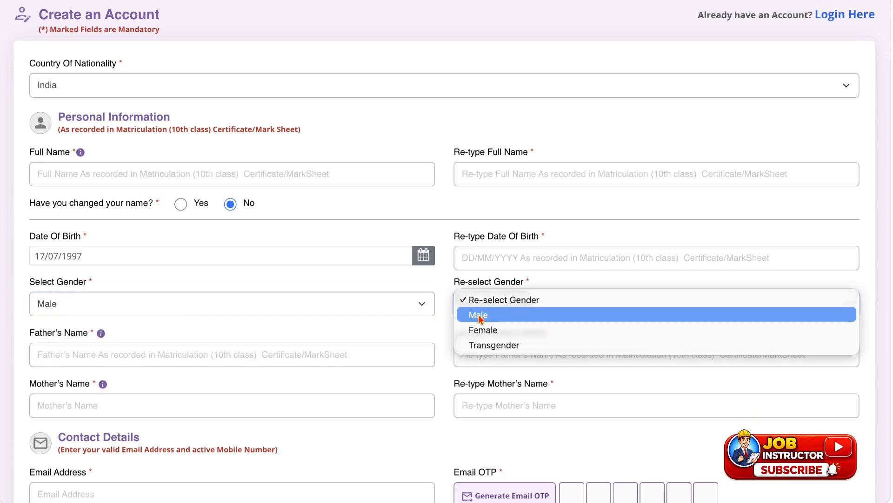
click(482, 315)
Go through the father's and mother's name fields and their re-type fields without filling them in.
scroll(262, 346, down, 2)
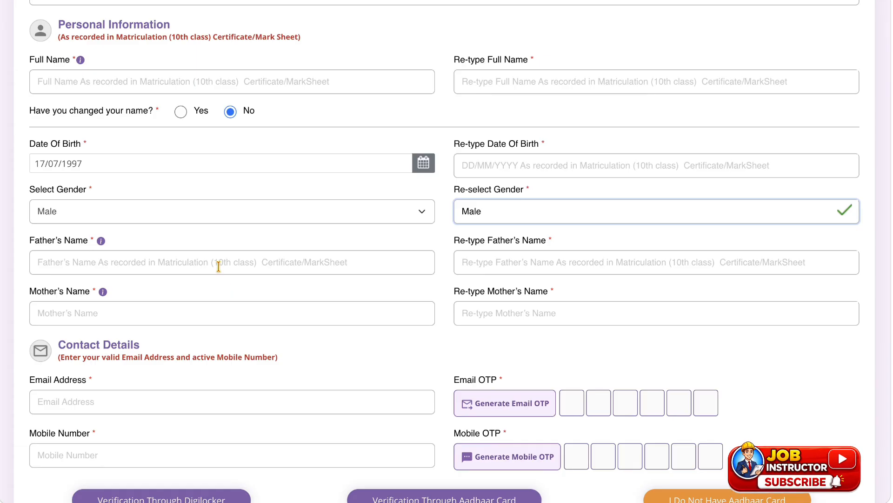
click(221, 265)
click(514, 266)
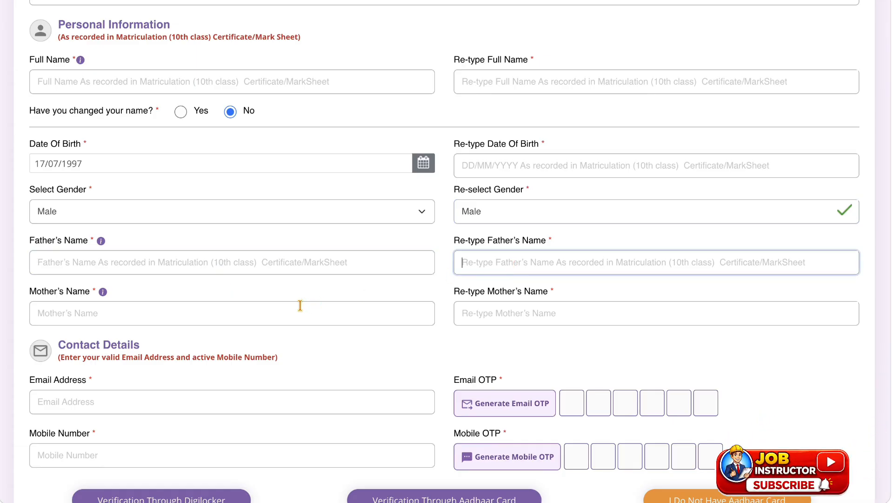
click(282, 313)
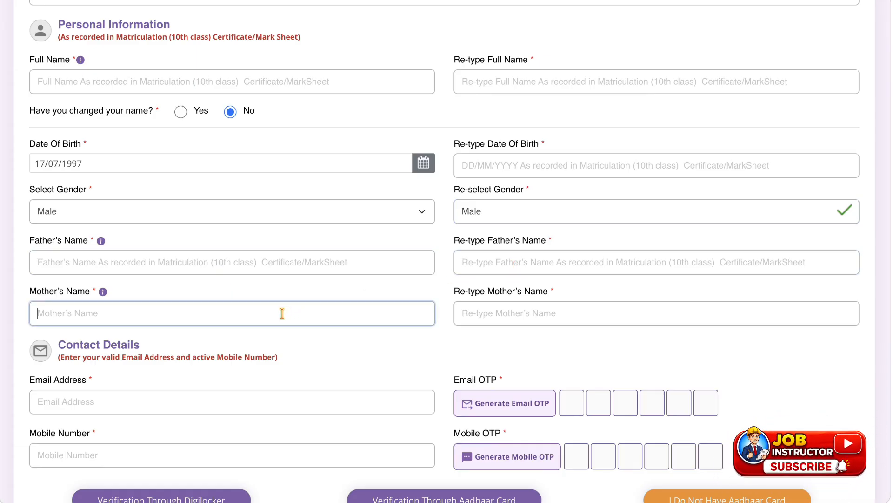
click(578, 314)
Examine the Contact Details section, highlighting the Email Address and Mobile Number labels.
scroll(579, 316, down, 3)
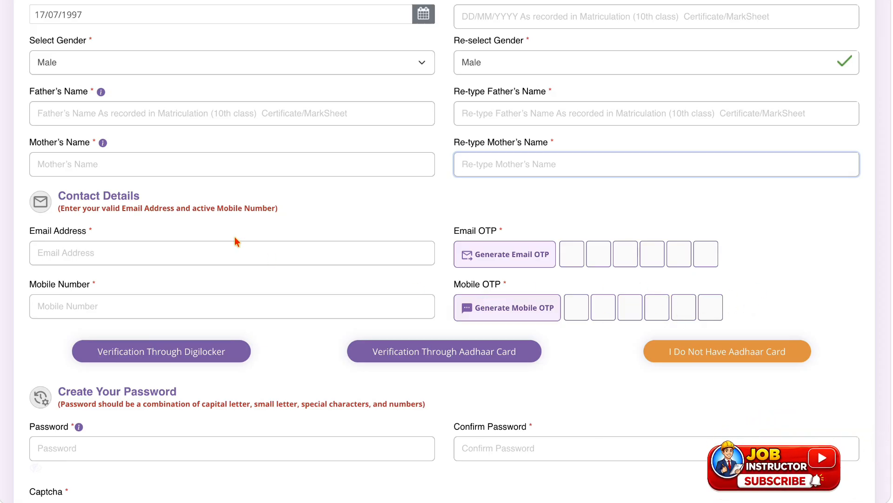
drag(30, 233, 87, 233)
drag(30, 285, 97, 288)
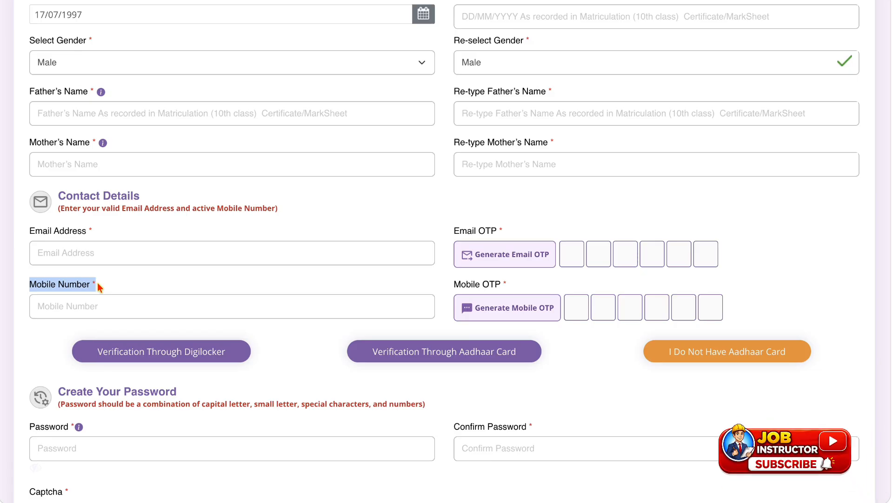
click(97, 283)
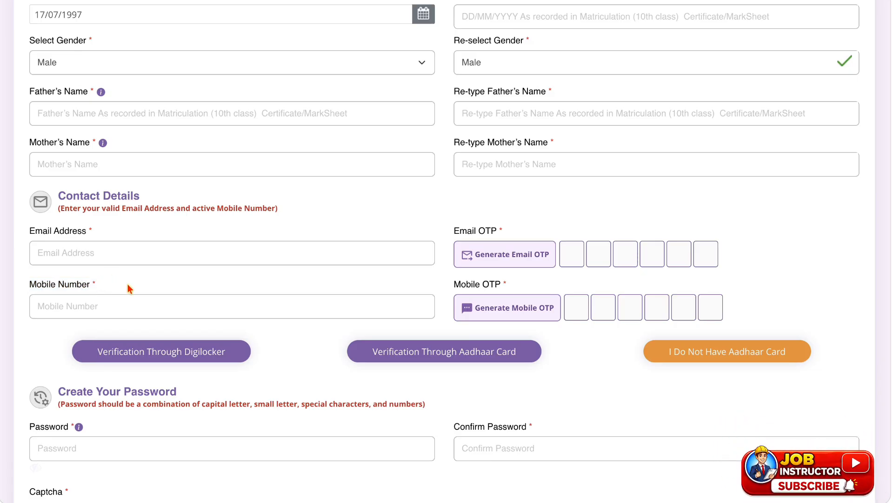
Choose the option of not having an Aadhaar card and select PAN as the proof of ID.
scroll(129, 288, down, 2)
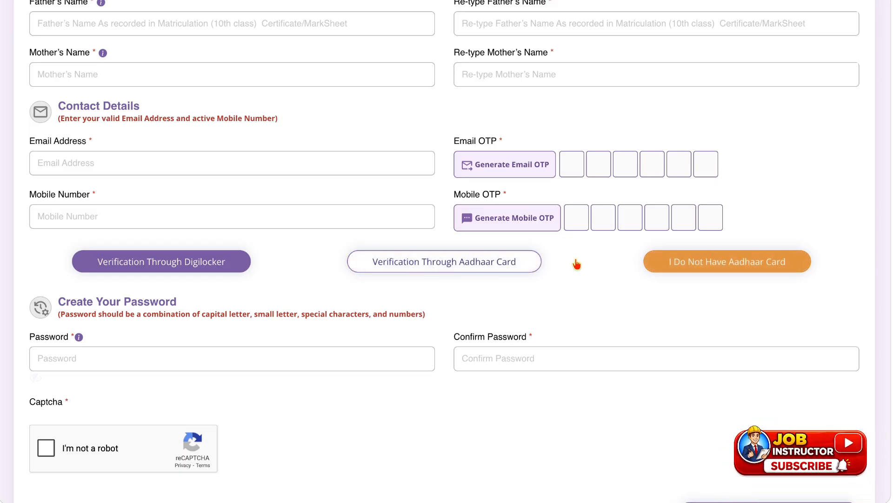
click(677, 266)
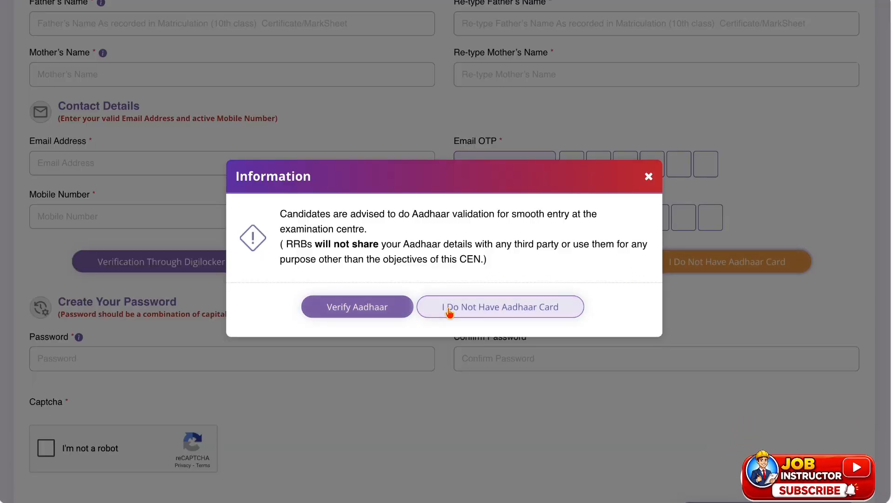
click(542, 306)
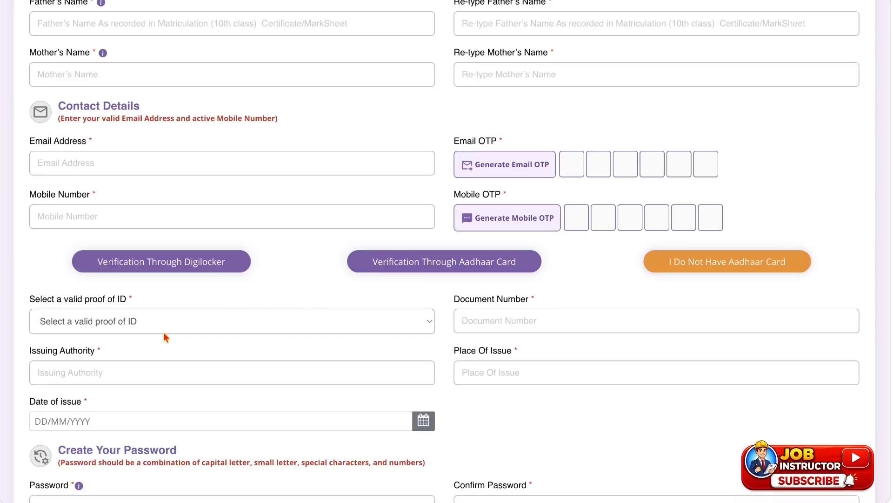
click(171, 319)
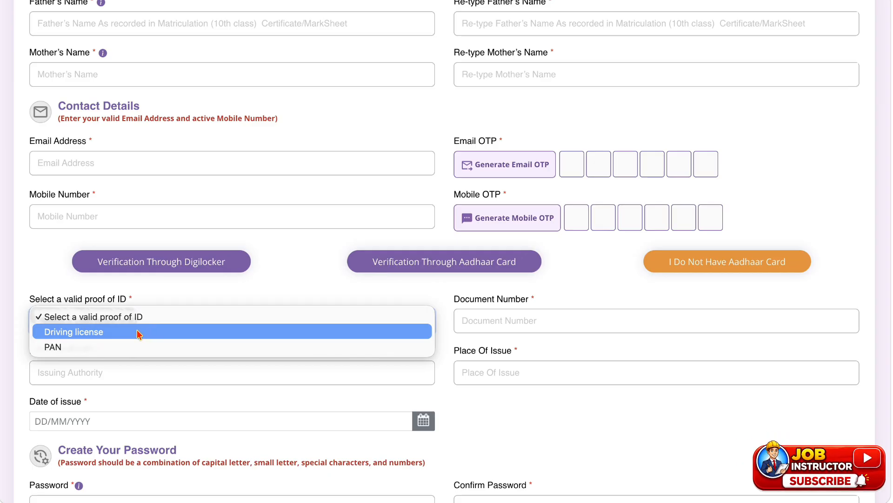
click(111, 347)
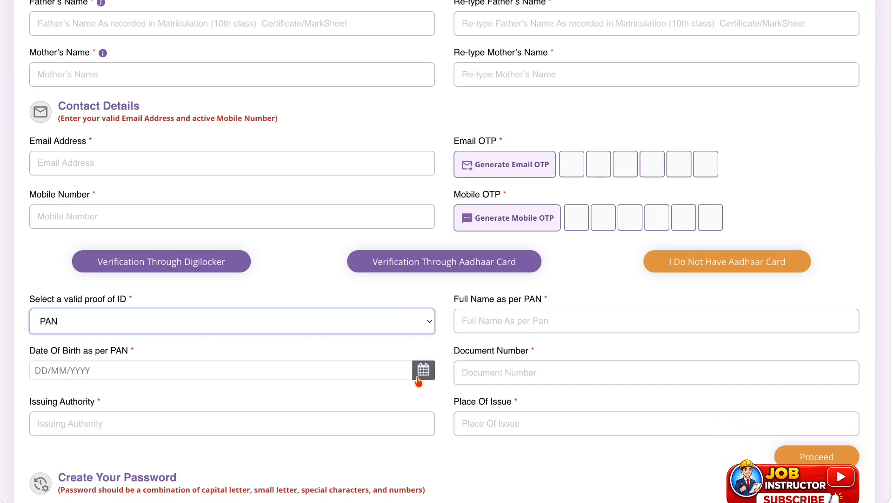
Change the proof of ID to Driving license.
scroll(480, 372, down, 1)
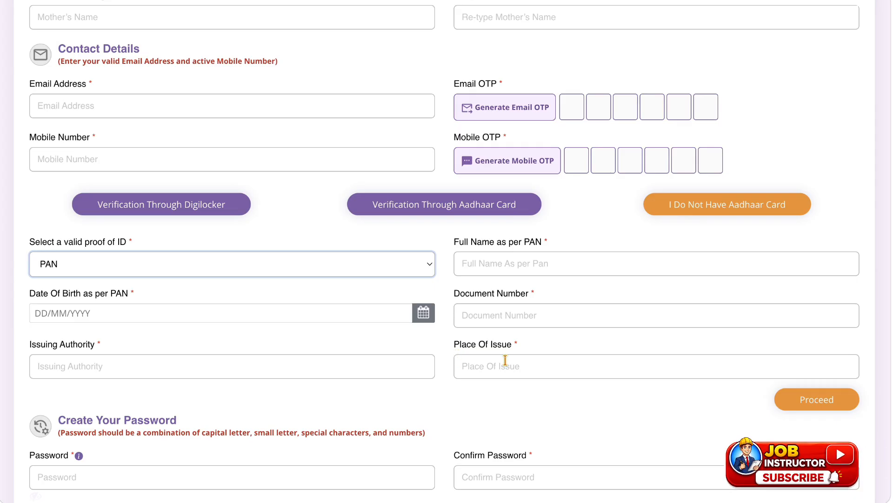
click(276, 267)
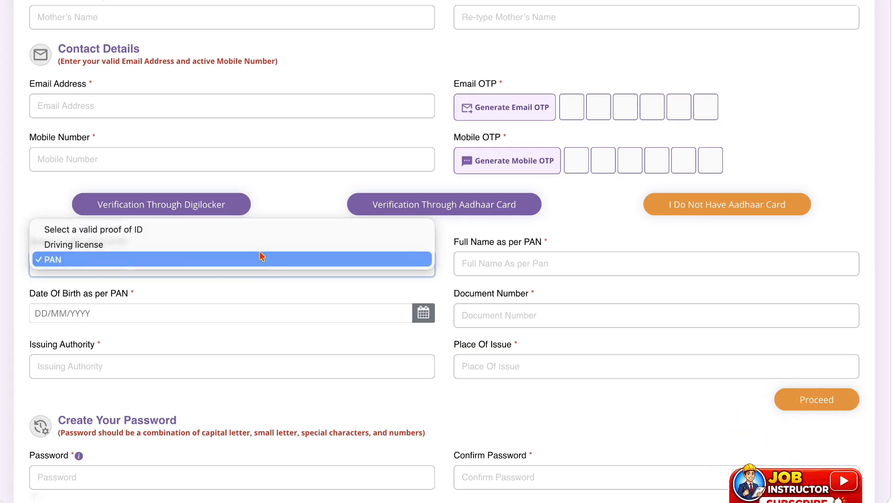
click(261, 253)
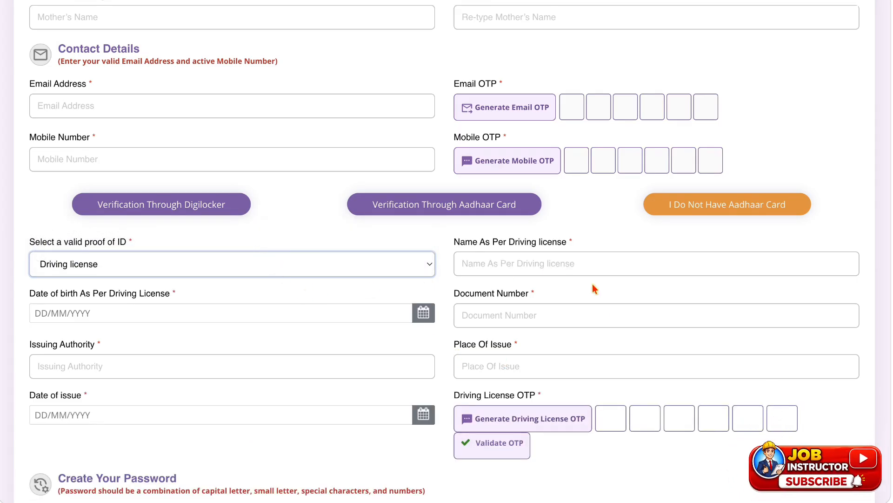
Switch to verification through Aadhaar card and tick the consent confirming age 18 or older, leaving the Aadhaar number empty.
scroll(564, 355, down, 2)
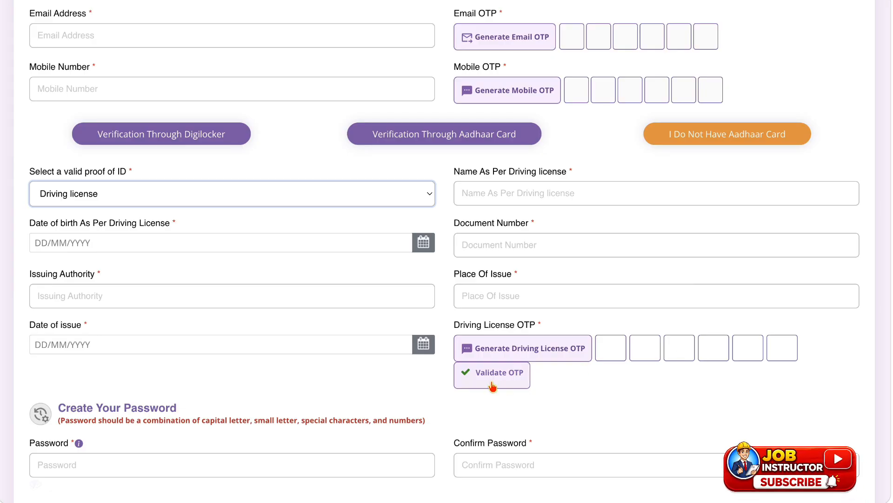
click(471, 142)
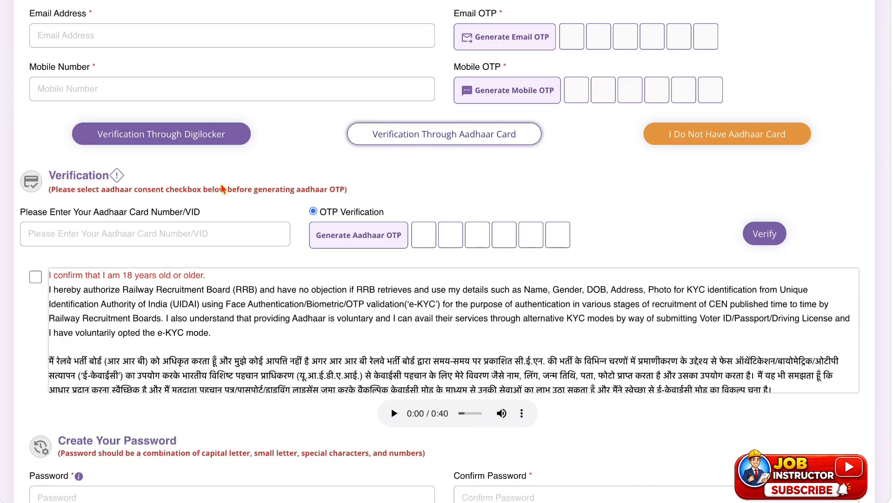
click(168, 233)
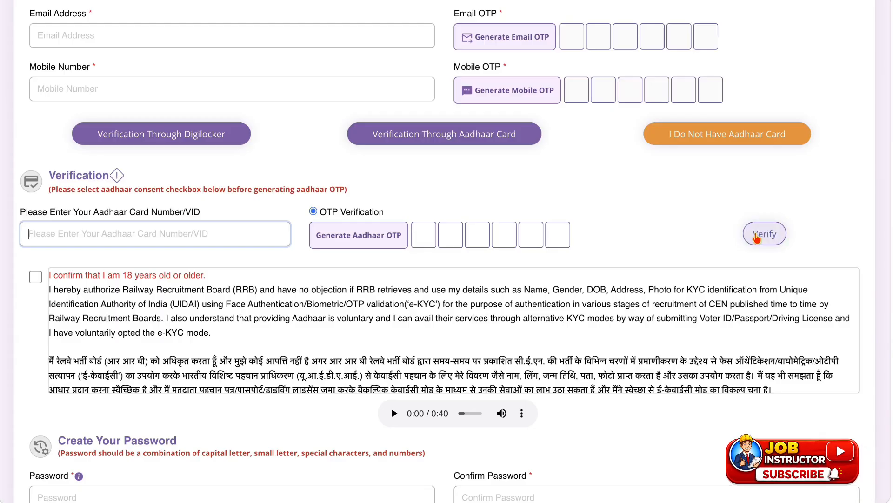
click(35, 276)
Go past the password and captcha sections to the existing-account login and sign in with RRB account credentials.
scroll(30, 305, down, 4)
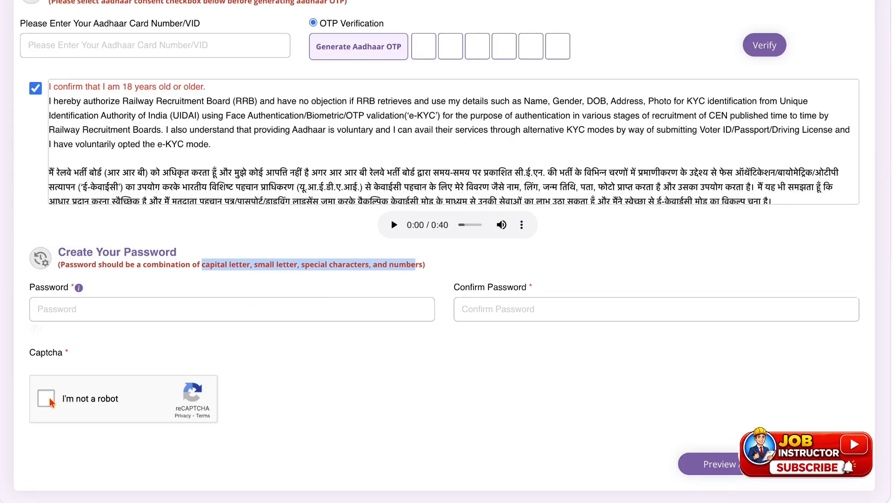
scroll(51, 402, down, 1)
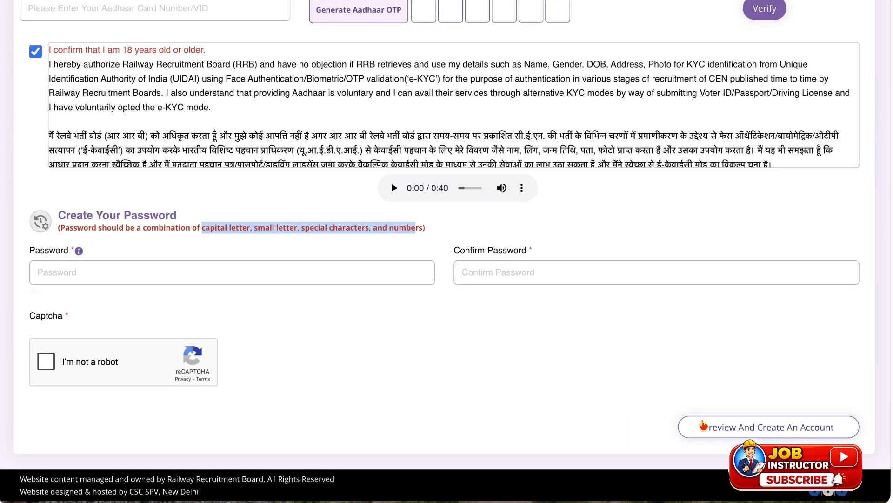
scroll(629, 338, up, 2)
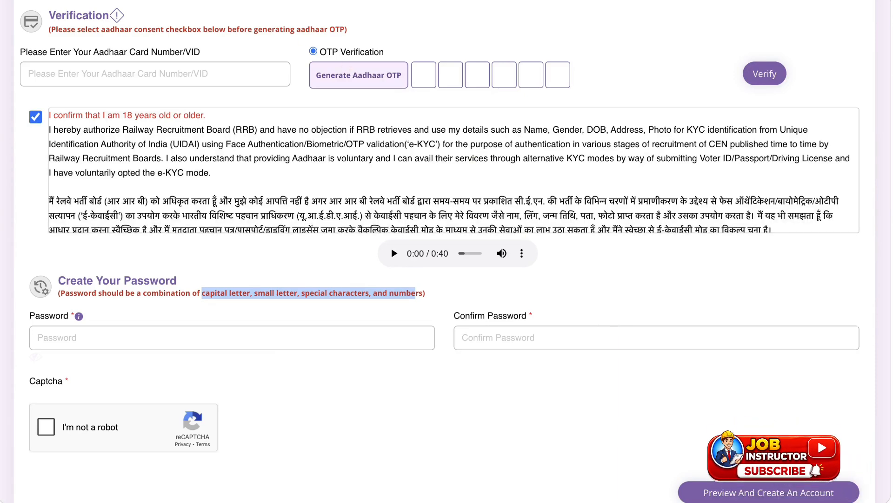
scroll(195, 5, up, 18)
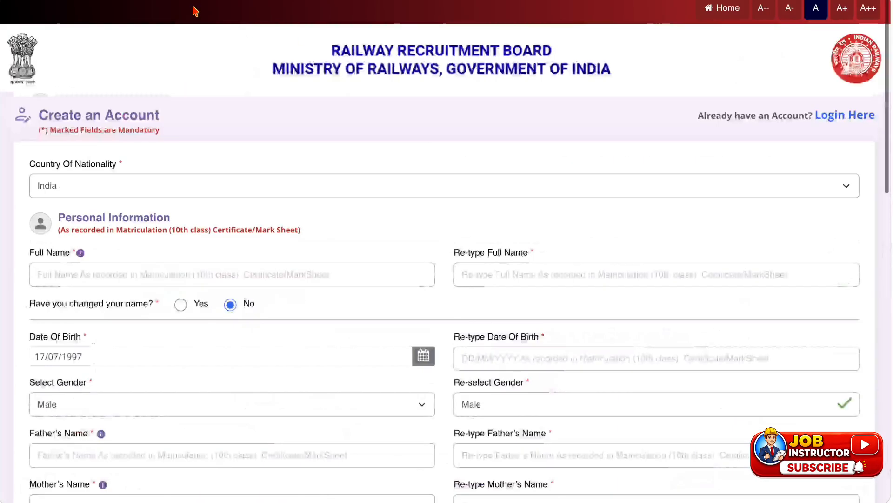
click(841, 114)
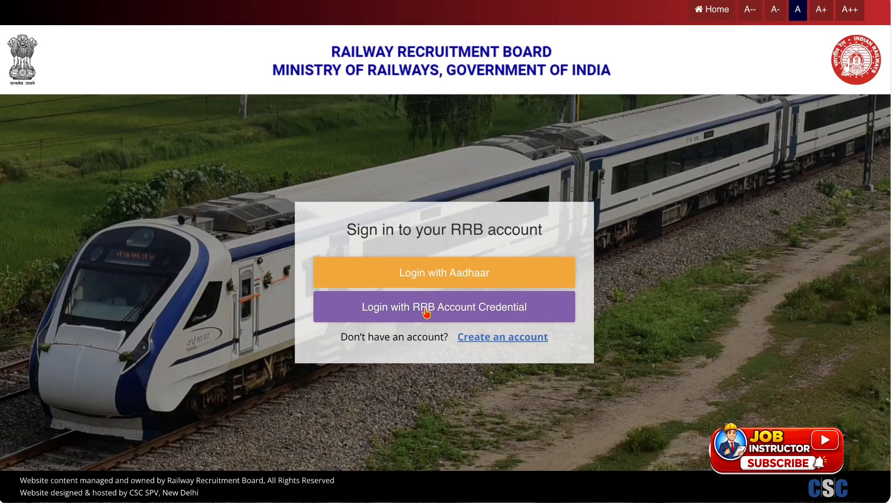
click(405, 317)
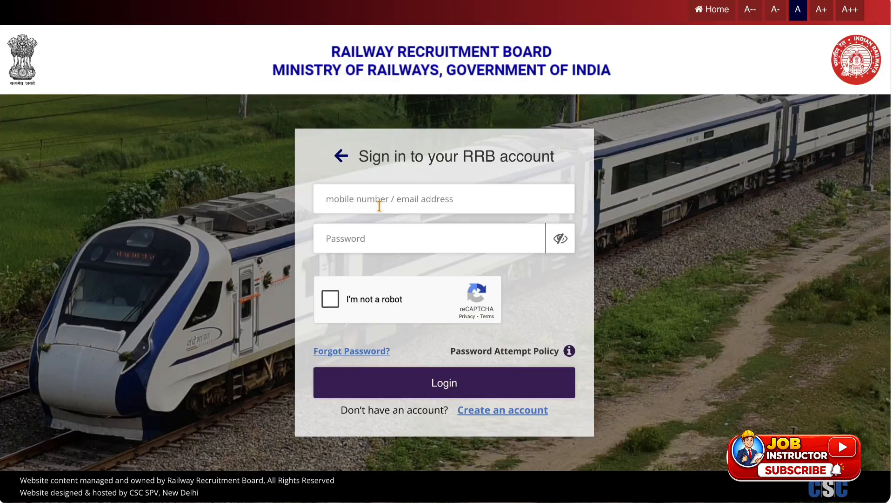
click(383, 395)
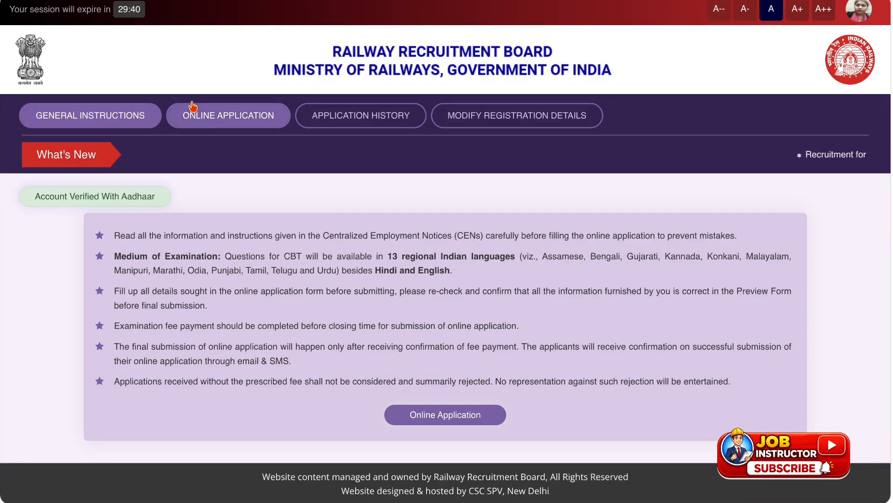
Start the CEN 09/2025 Level 1 online application, choose Kolkata as the RRB and tick the not-debarred declaration.
click(223, 126)
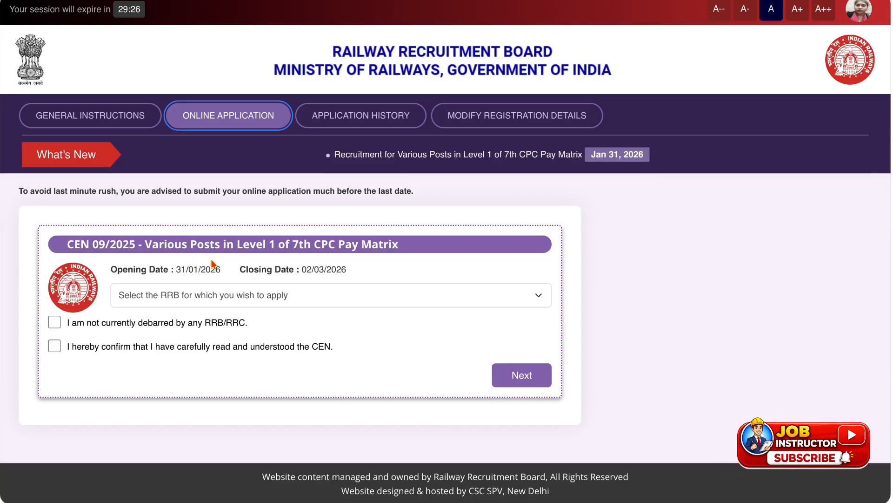
click(192, 299)
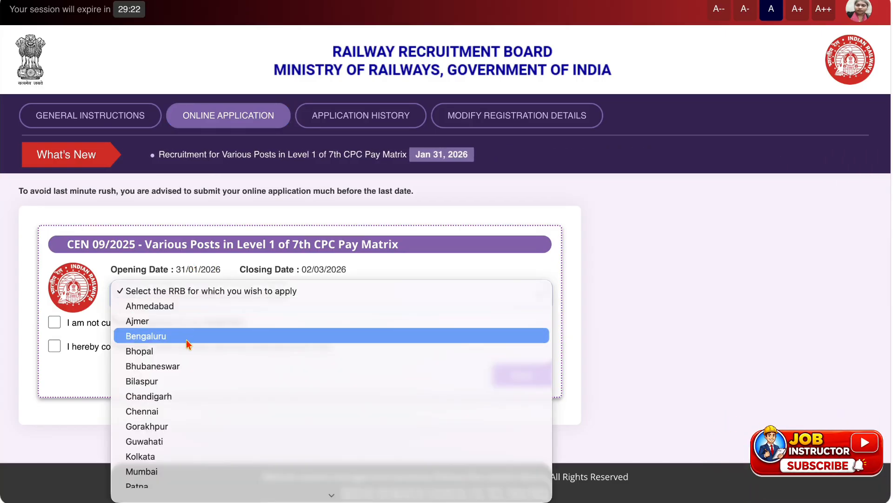
scroll(186, 340, down, 2)
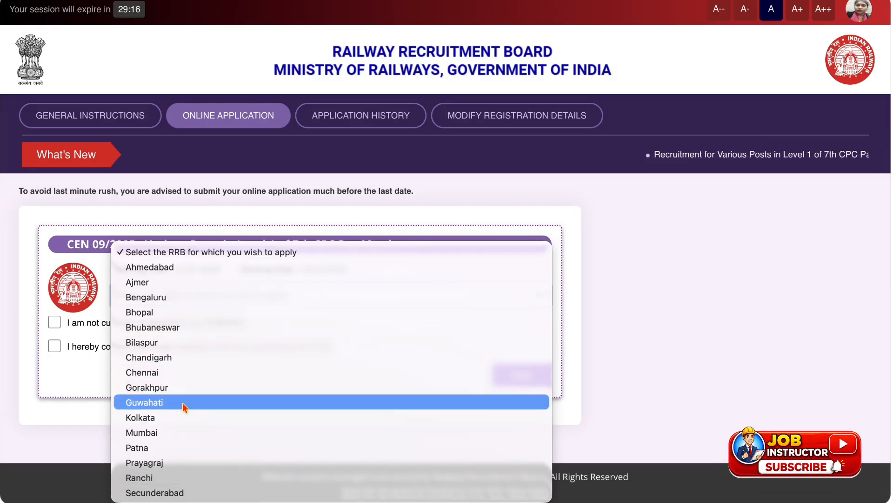
click(182, 415)
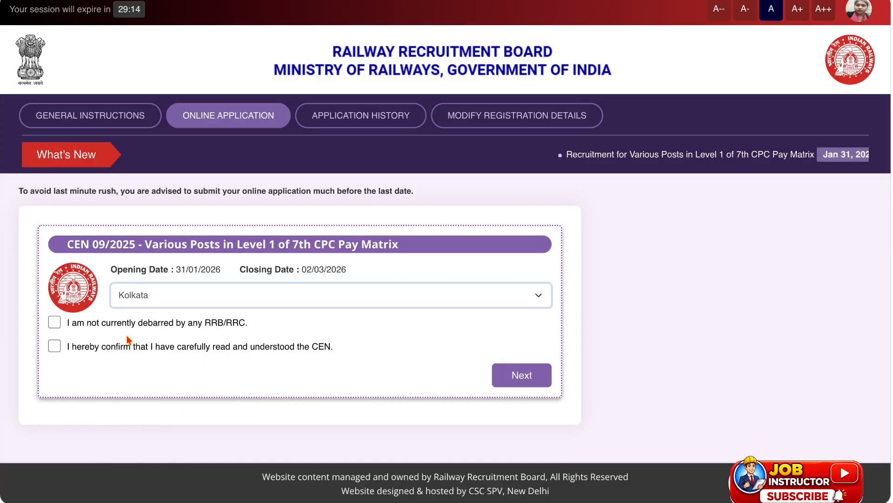
click(55, 322)
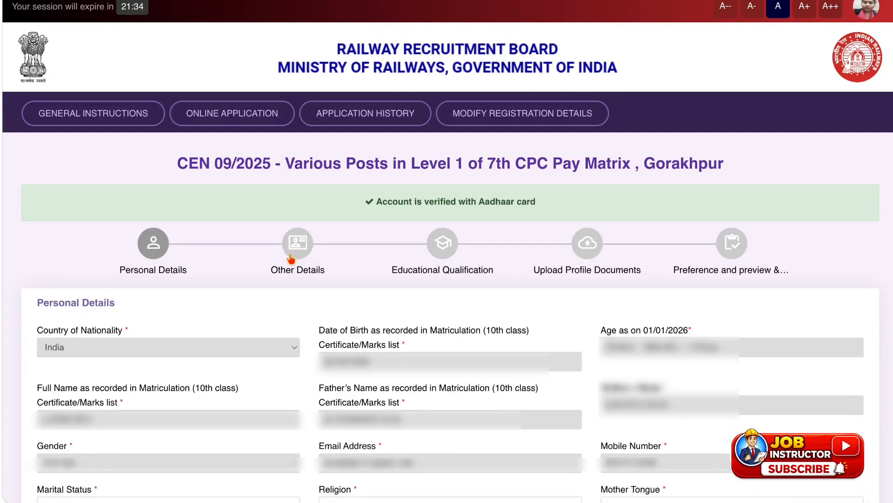
Set the marital status to Unmarried and the religion to Hindu in the Personal Details form.
scroll(291, 258, down, 5)
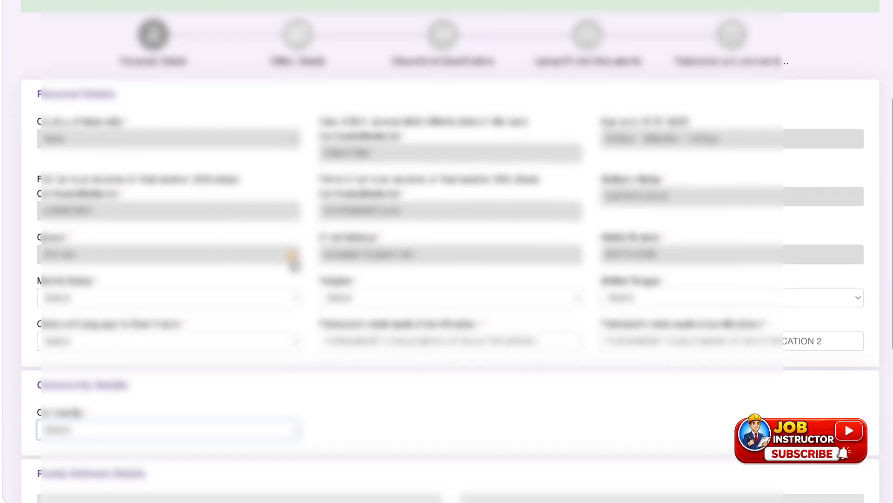
scroll(293, 259, down, 1)
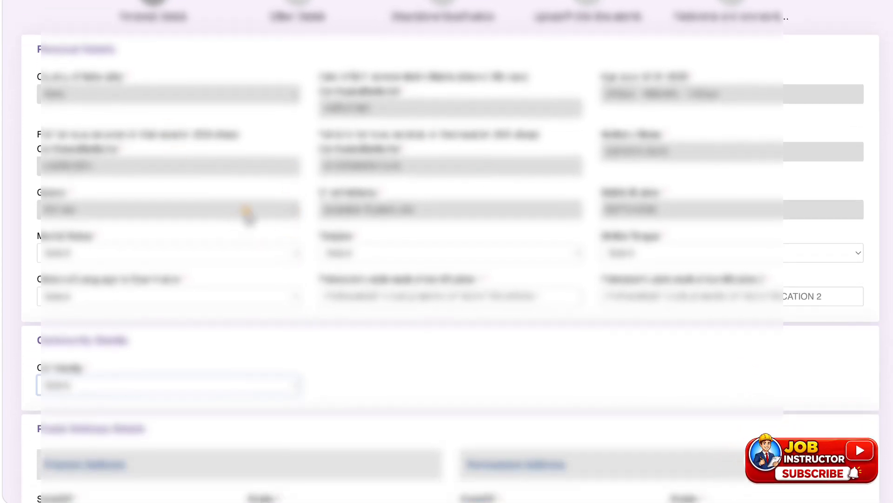
scroll(247, 211, down, 5)
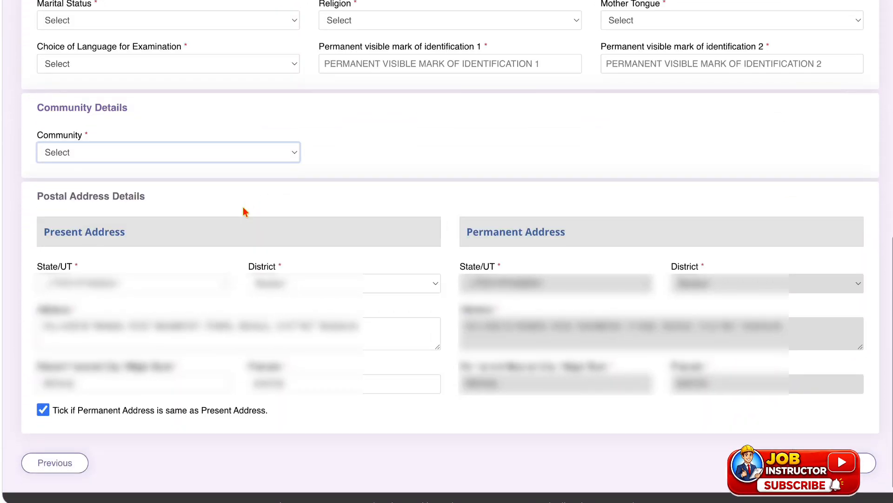
click(163, 20)
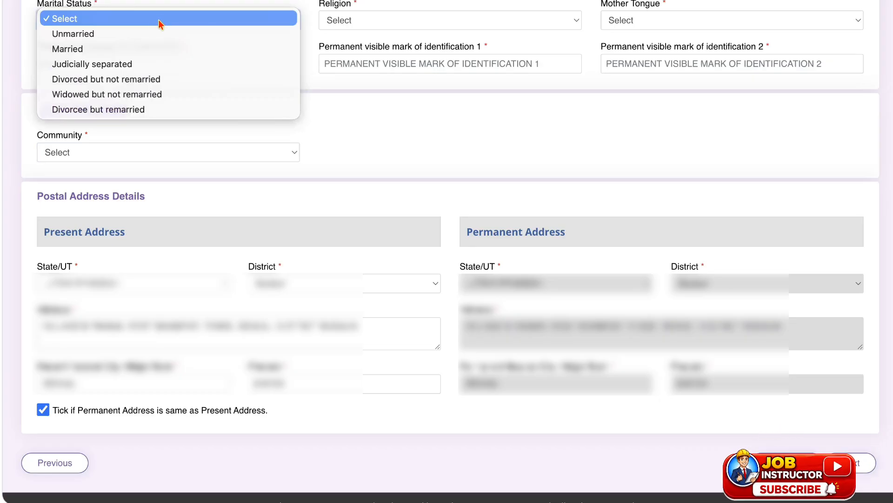
click(149, 37)
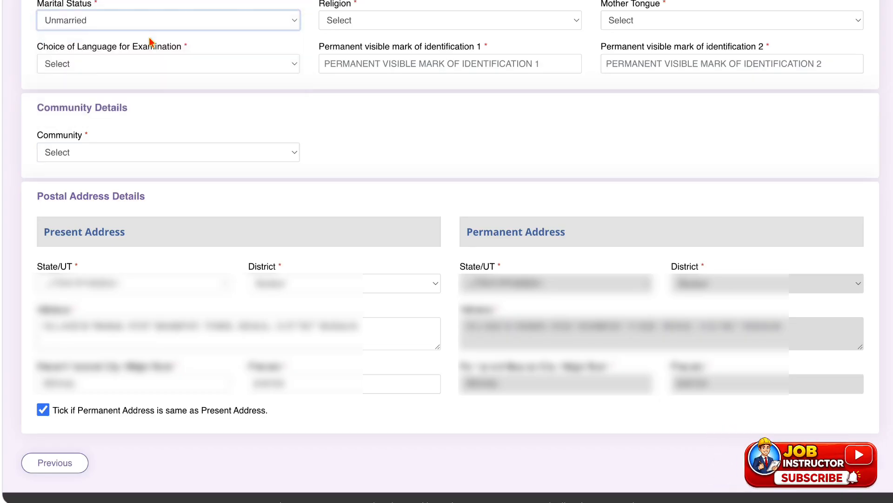
click(332, 28)
click(339, 39)
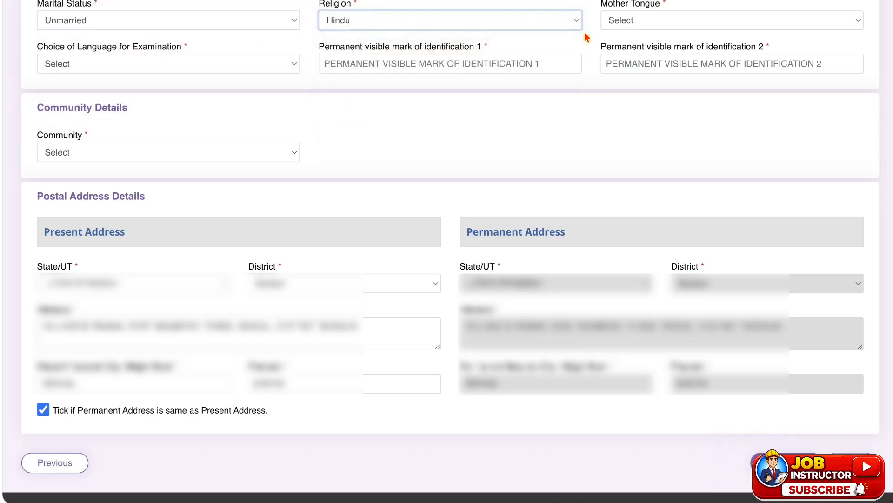
Set the mother tongue to Hindi and the choice of language for examination to English.
click(618, 26)
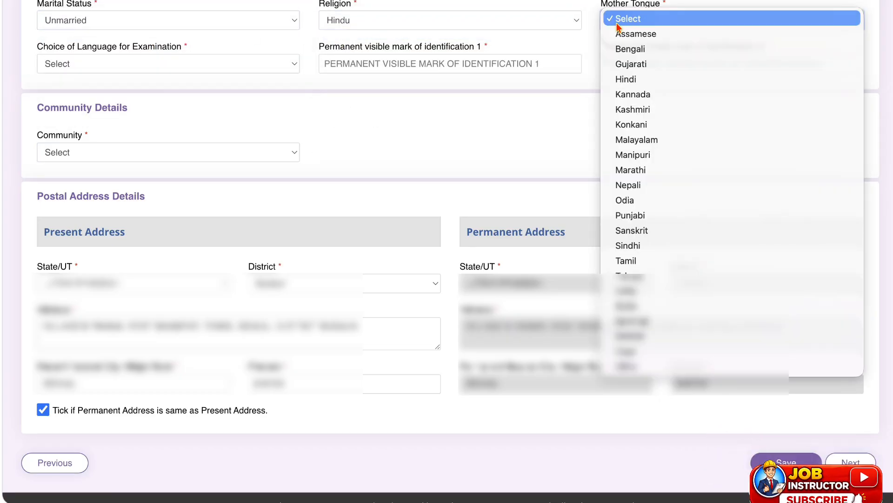
click(633, 80)
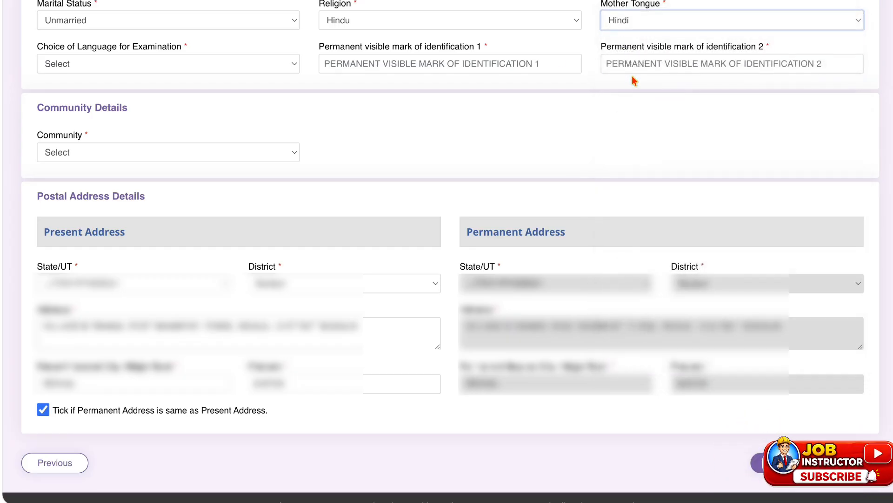
click(126, 60)
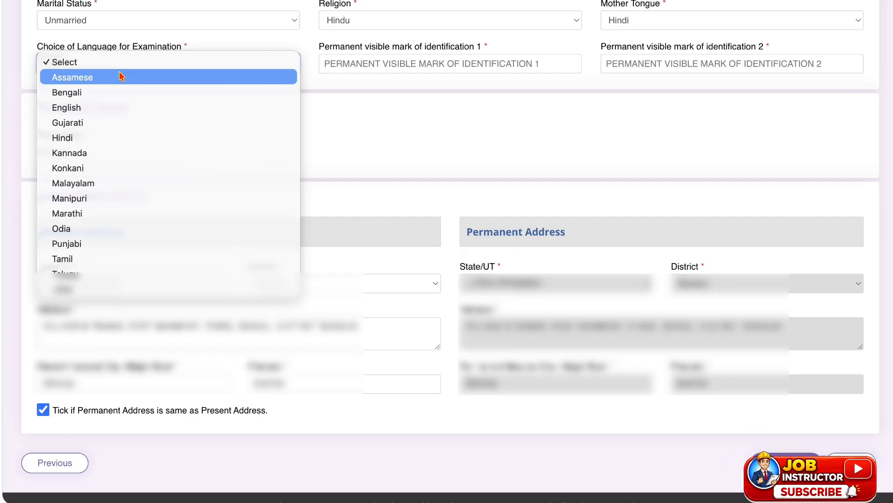
click(99, 109)
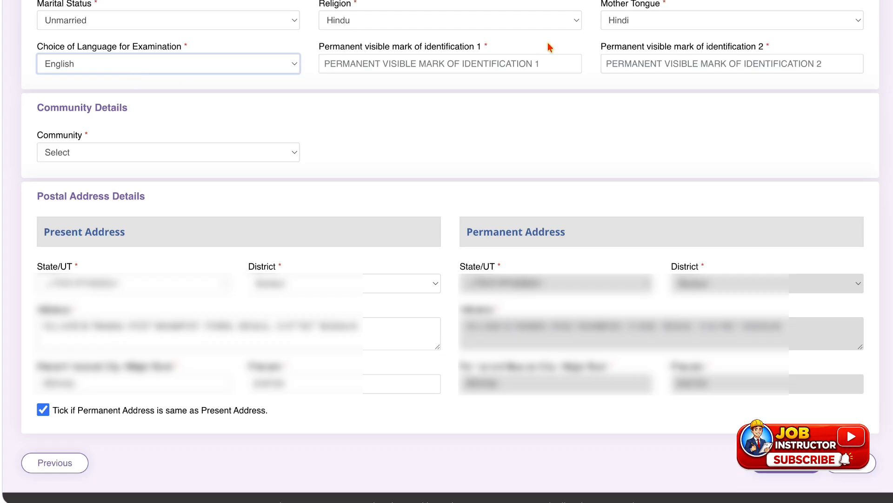
Try Bengali, Kannada and English as the choice of language for examination.
click(174, 71)
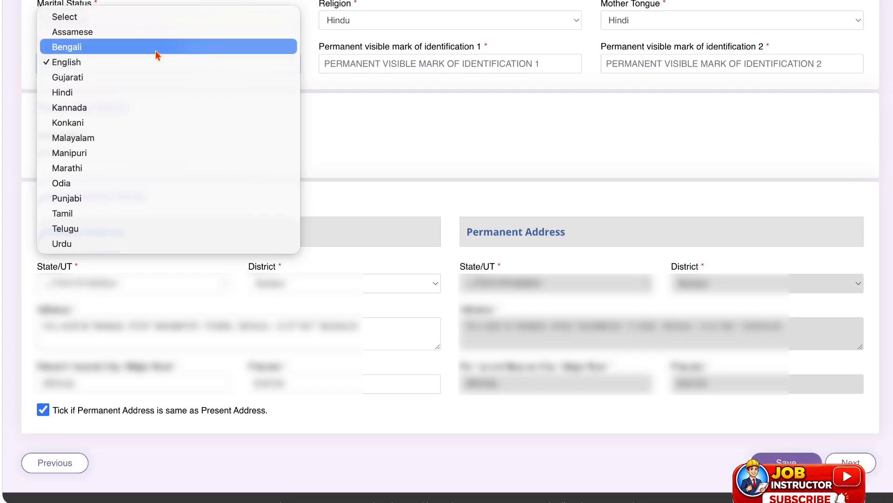
click(361, 131)
click(243, 64)
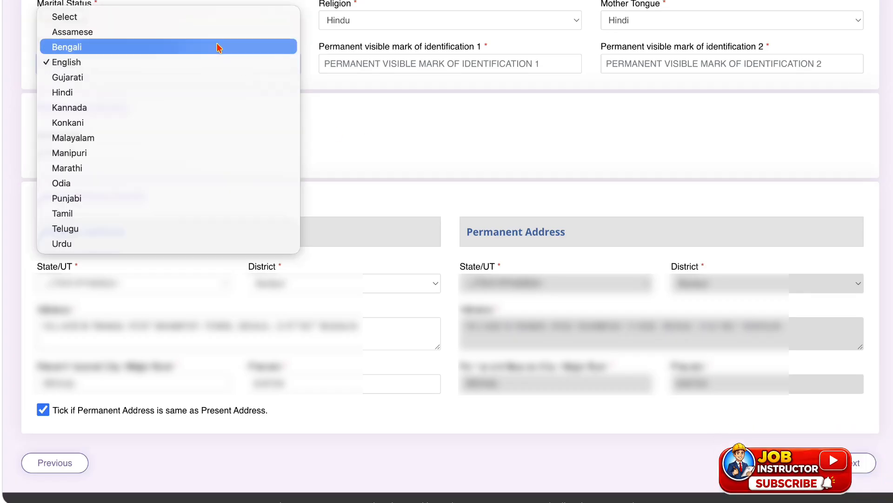
click(203, 47)
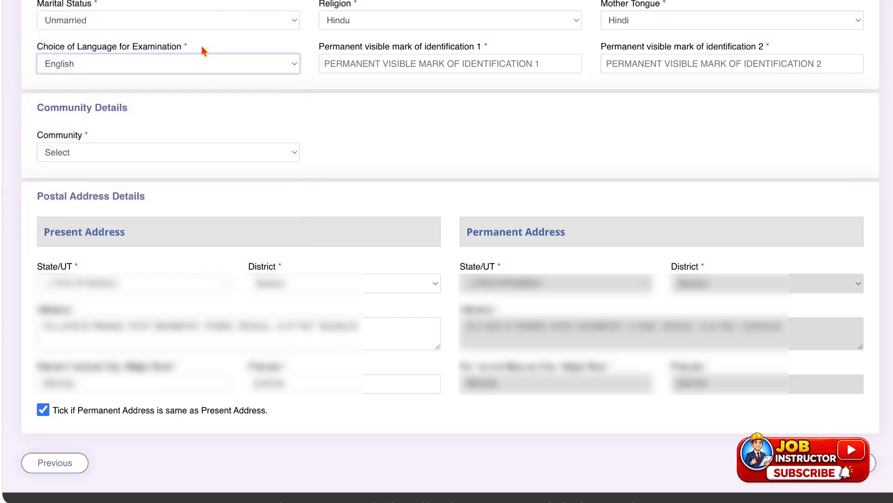
click(176, 65)
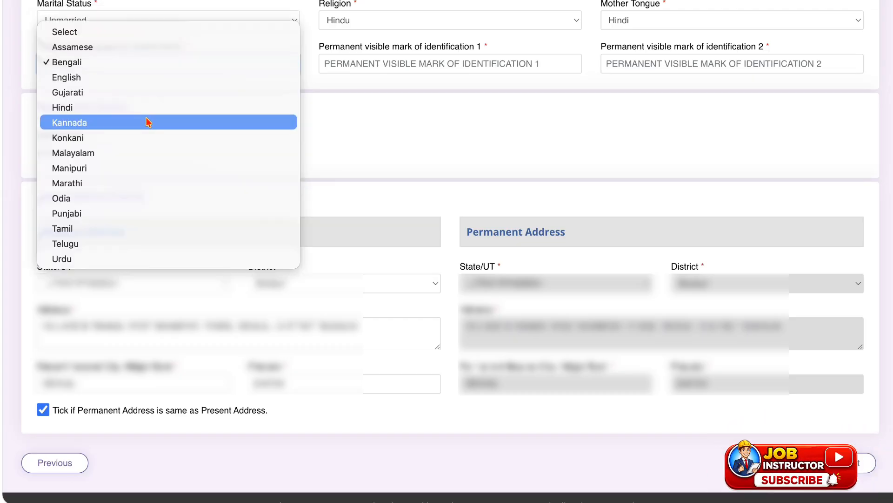
click(145, 122)
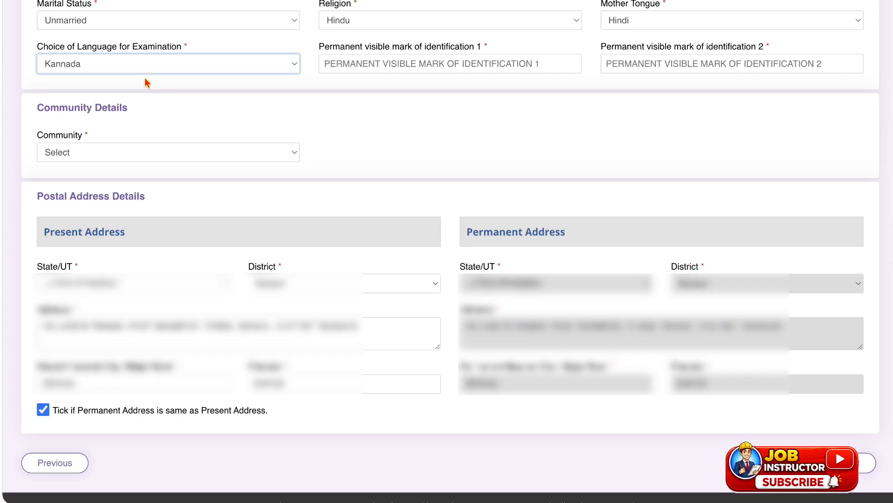
click(144, 74)
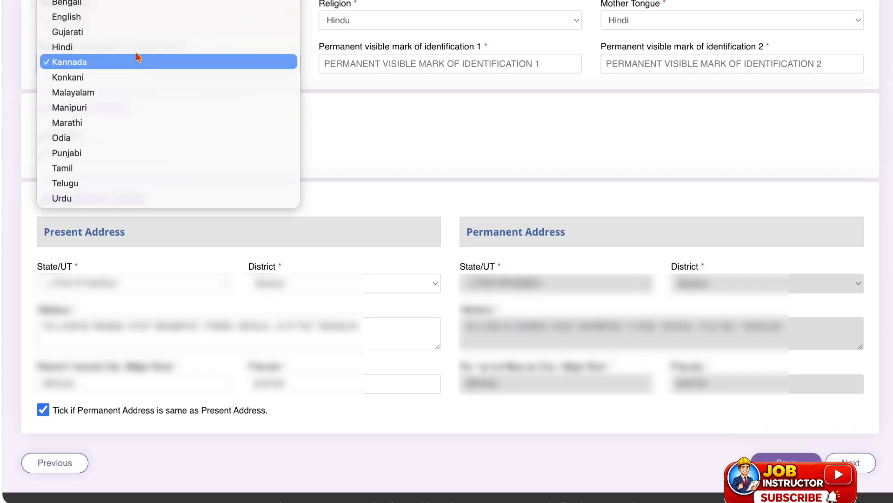
click(114, 16)
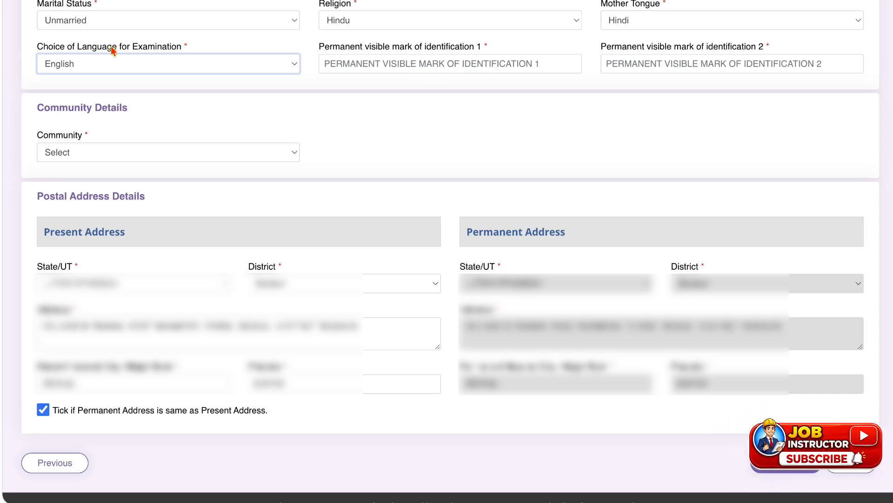
Set the choice of language for examination to Hindi.
click(107, 64)
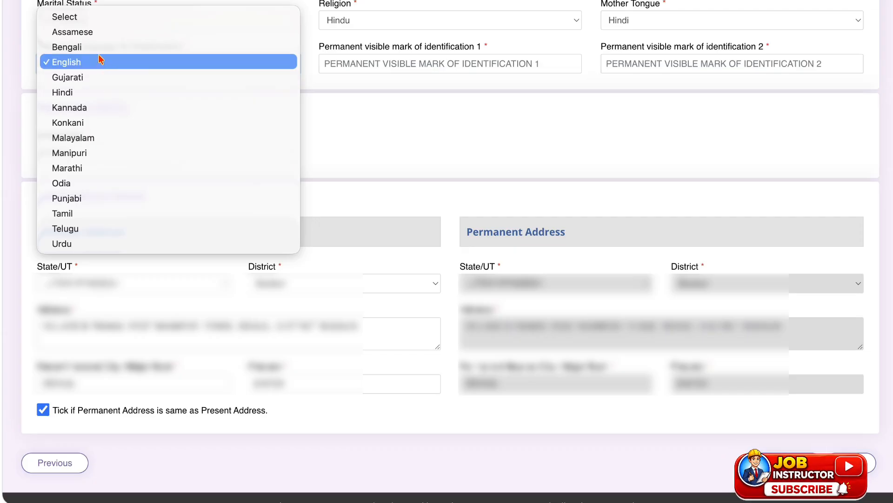
click(92, 92)
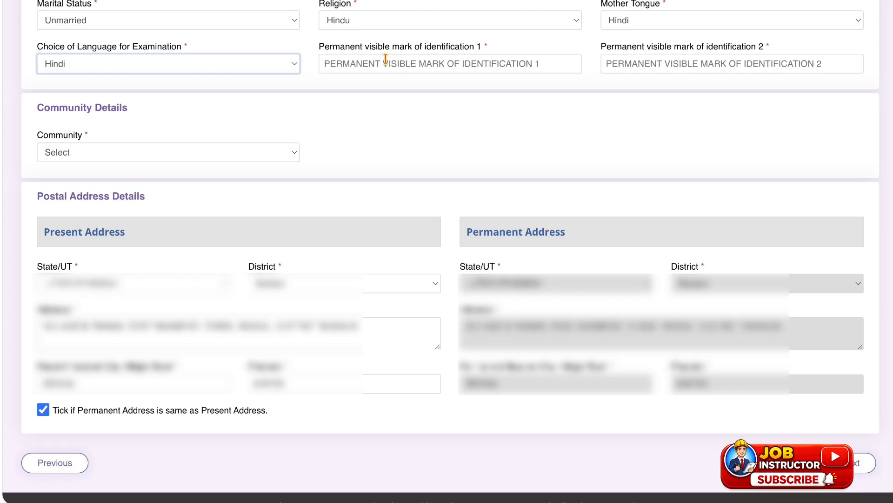
Enter NOSE MARK as the first permanent visible mark of identification and NA as the second.
click(386, 59)
text(M)
key(BackSpace)
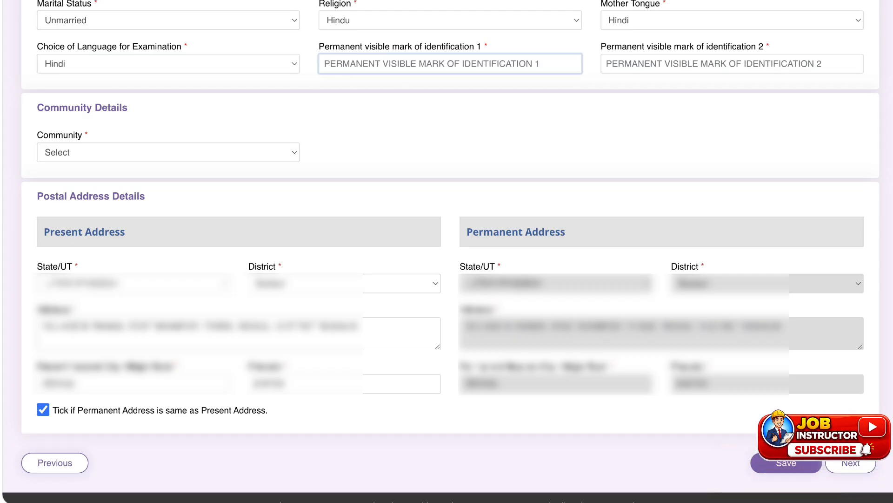
key(Caps_Lock)
text(NOS)
text(E )
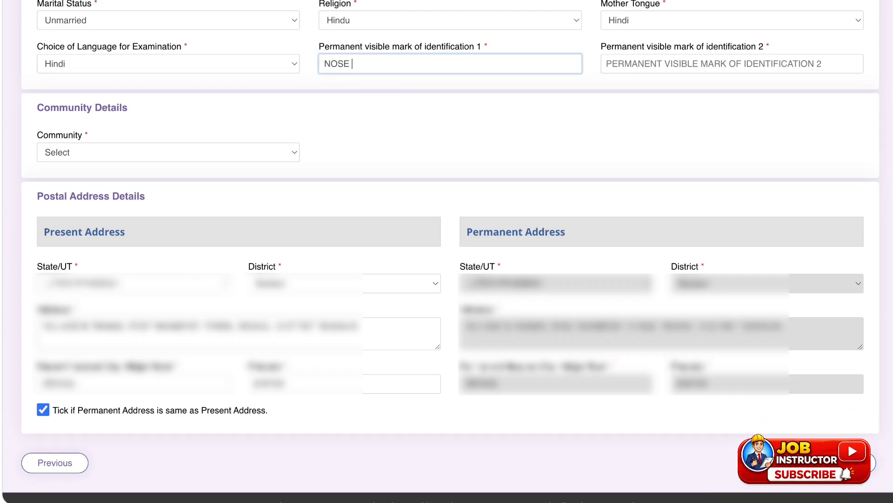
text(MARK)
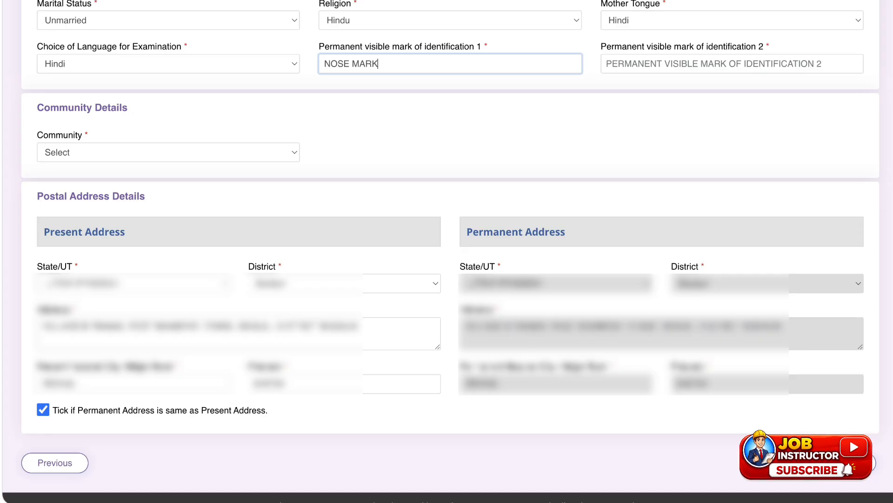
click(638, 63)
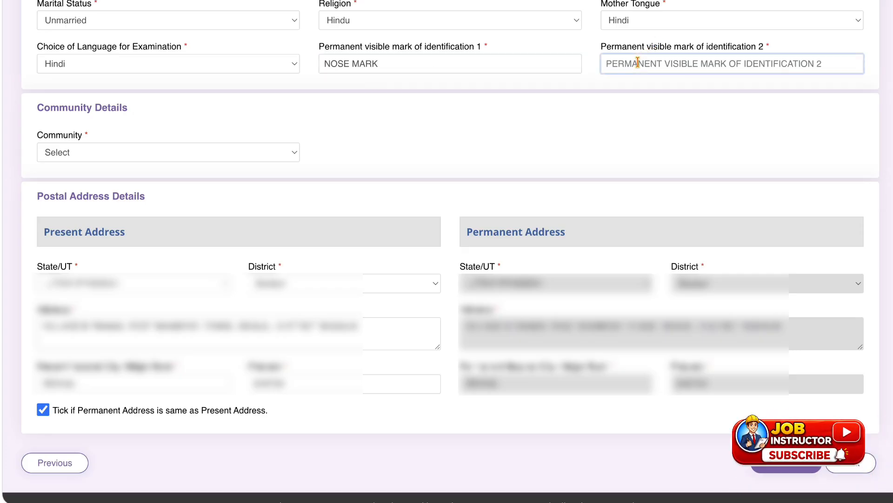
text(NAA)
key(BackSpace)
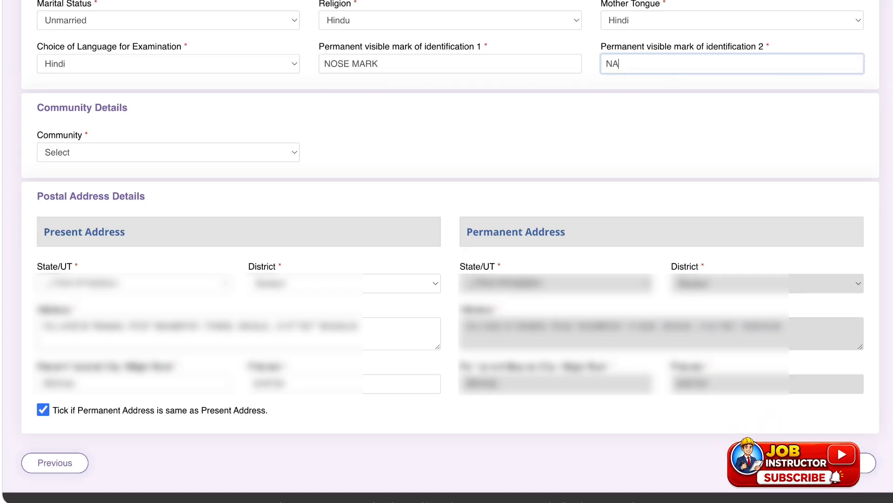
click(155, 124)
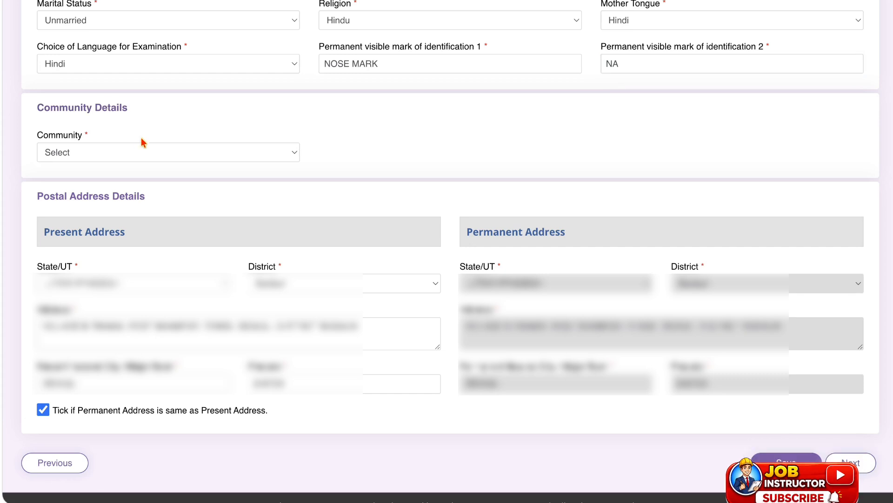
Try UR (Unreserved) and SC (Scheduled Caste) as the community, agreeing to the notice about centrally recognised communities.
click(135, 147)
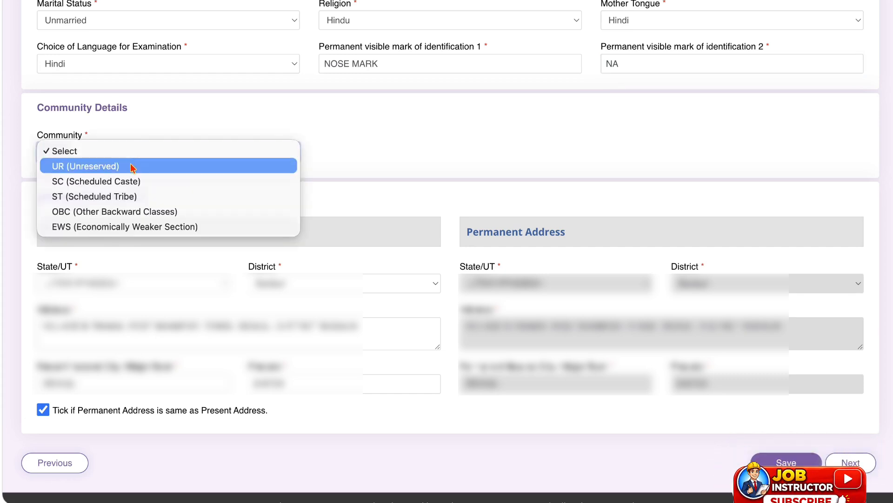
click(132, 167)
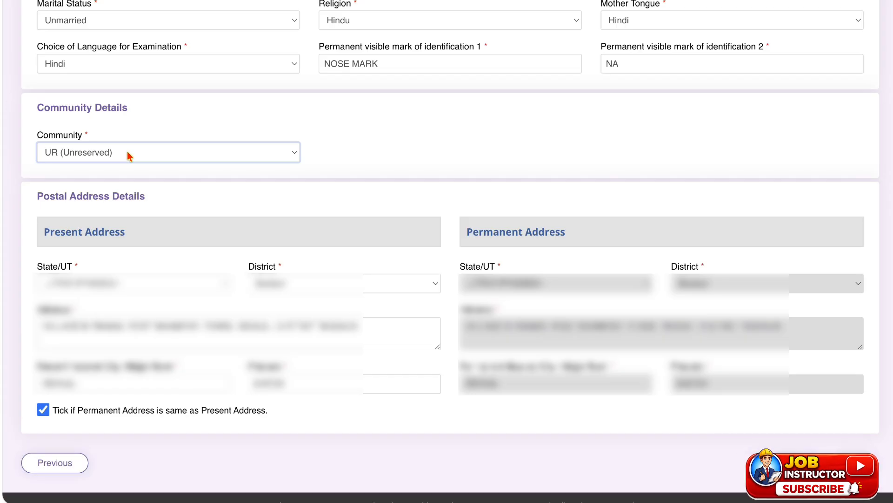
click(127, 154)
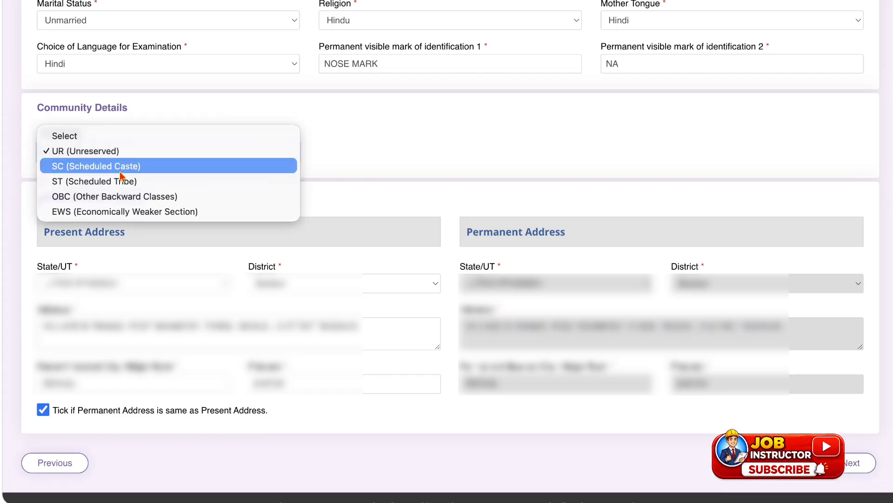
click(125, 166)
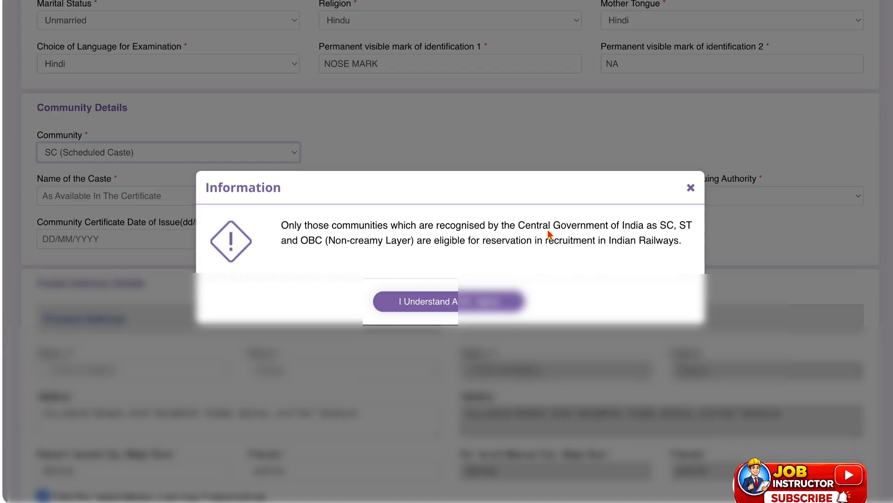
drag(518, 225, 594, 227)
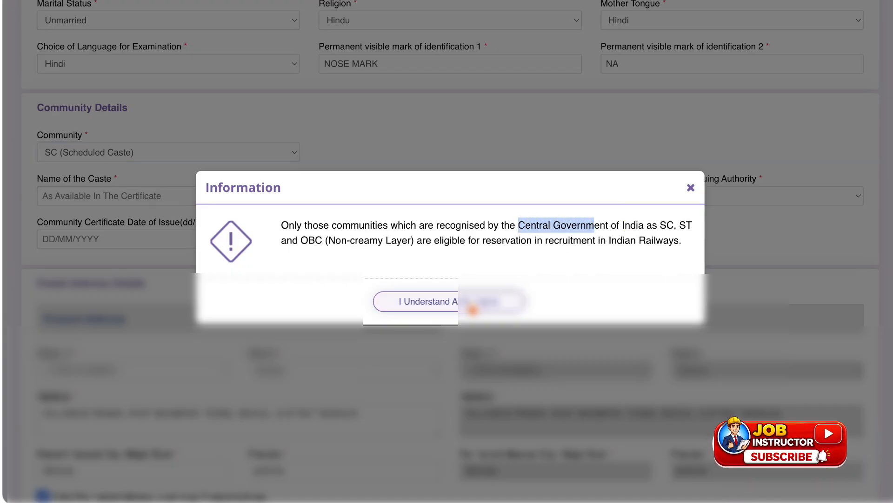
click(472, 302)
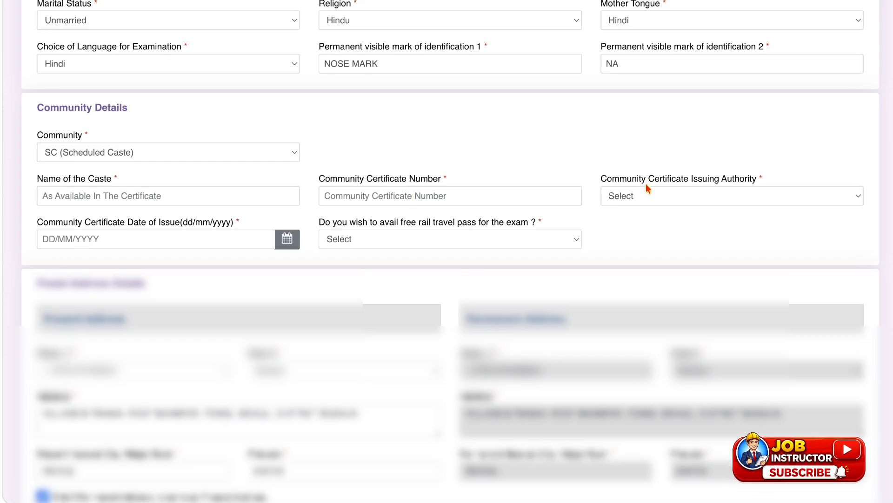
Look through the community certificate issuing authorities and set the free rail travel pass option for the exam to Yes.
click(653, 203)
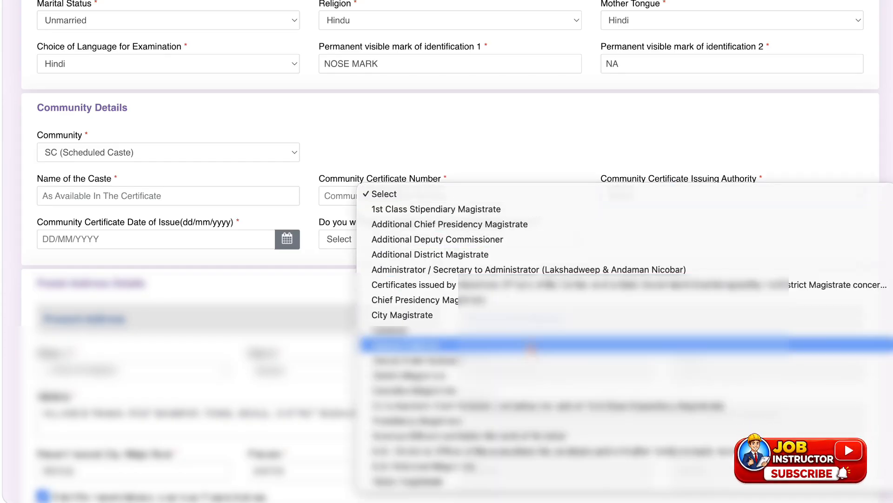
click(535, 124)
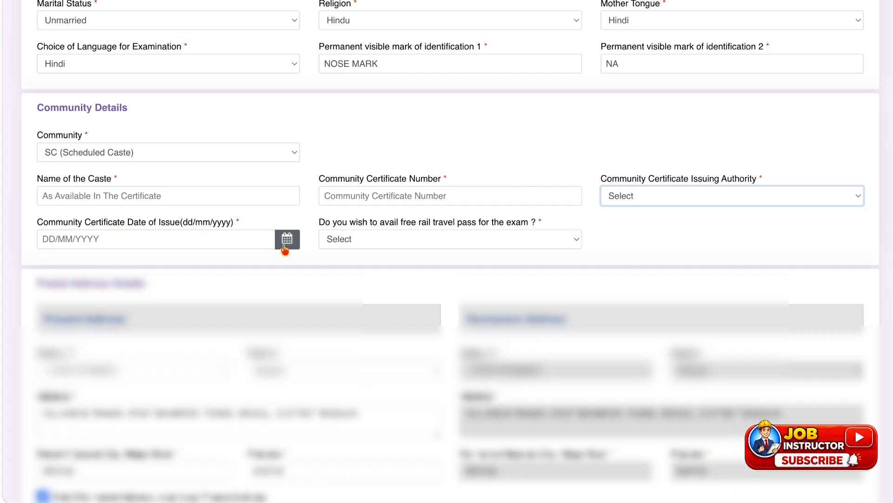
click(400, 238)
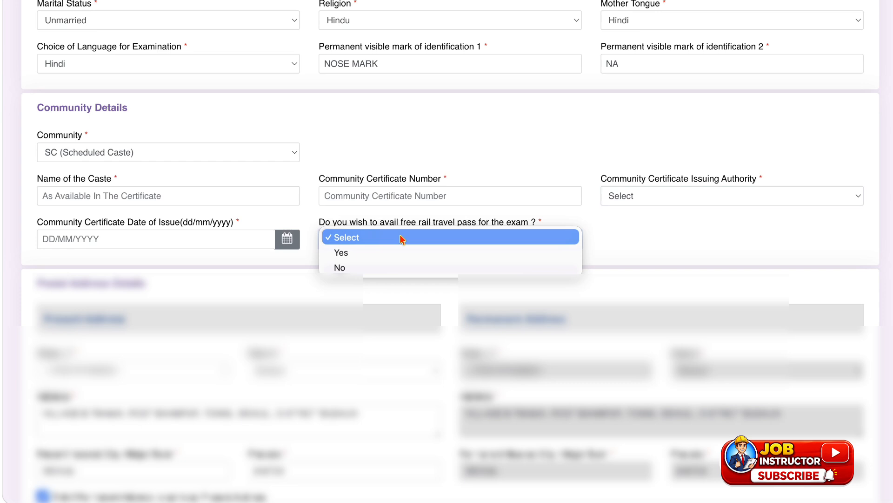
click(388, 266)
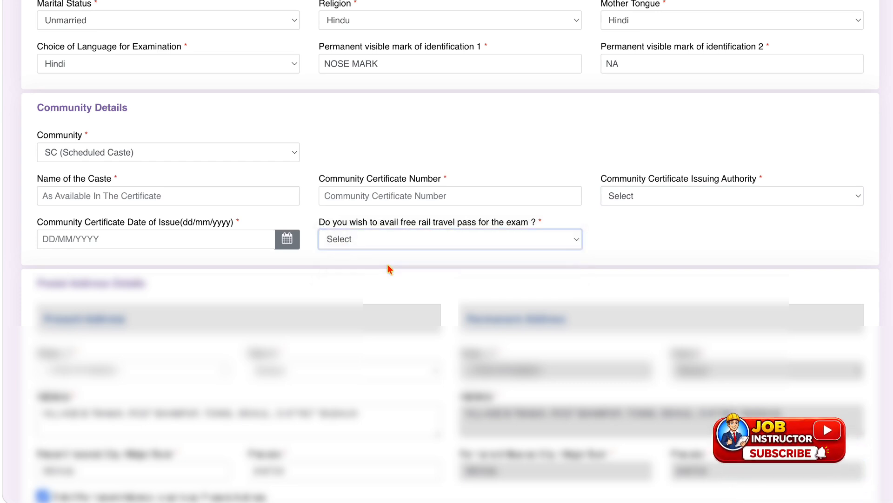
click(396, 242)
click(390, 224)
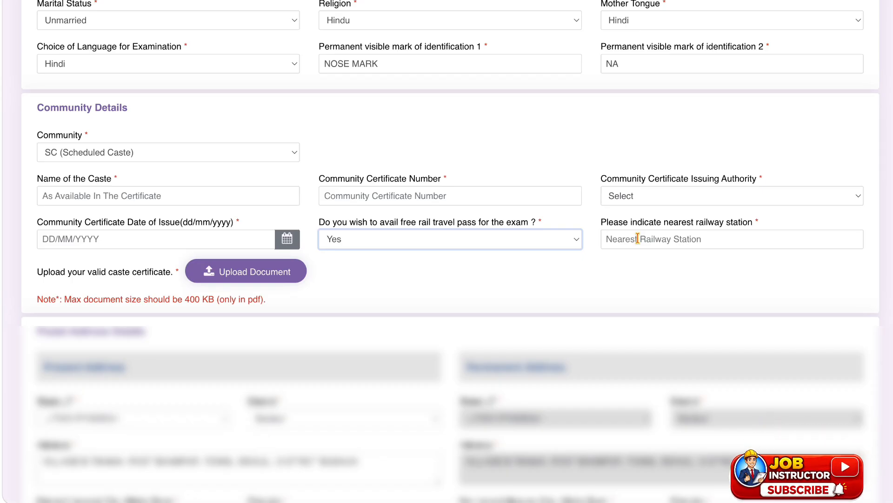
Set the community to OBC (Other Backward Classes) and agree to the notice about recognised communities.
click(185, 152)
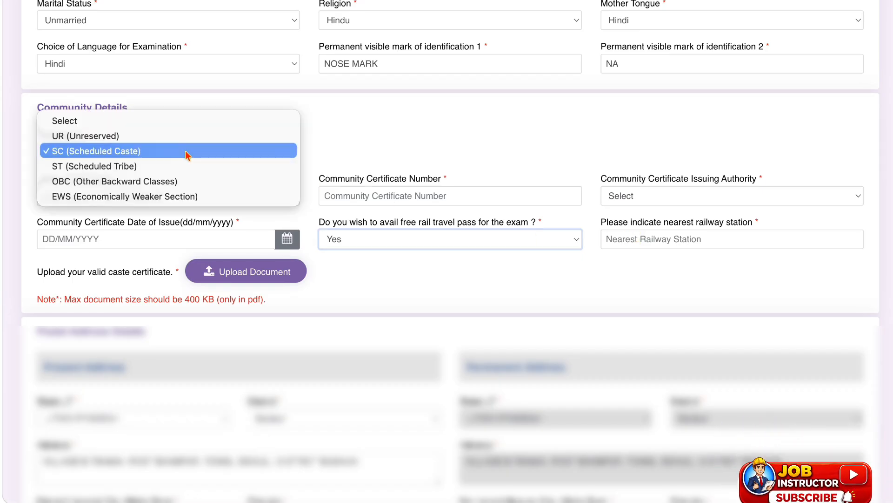
click(175, 181)
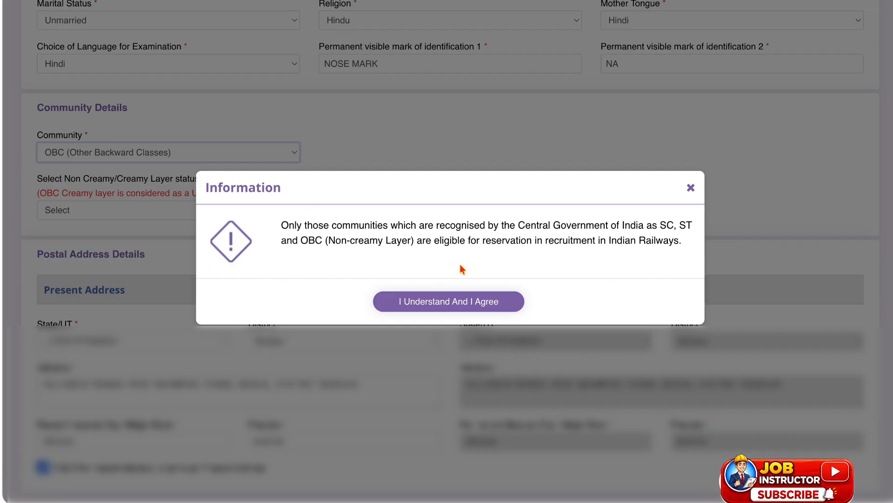
click(479, 295)
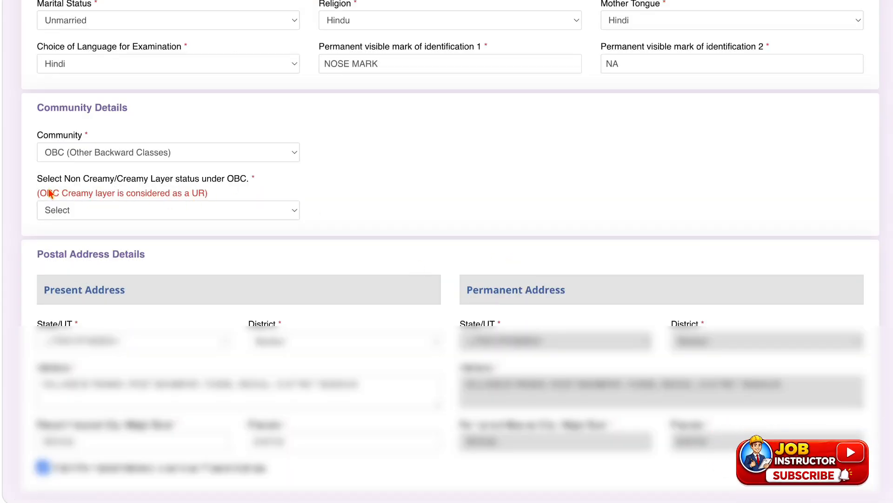
Set the layer status under OBC to OBC (Non Creamy layer) and agree to the certificate date and income notice.
drag(65, 194, 117, 193)
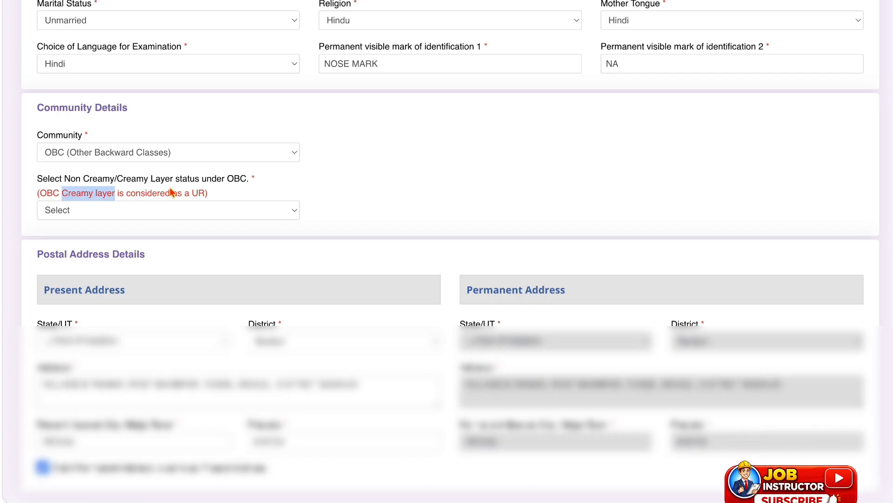
drag(189, 195, 206, 196)
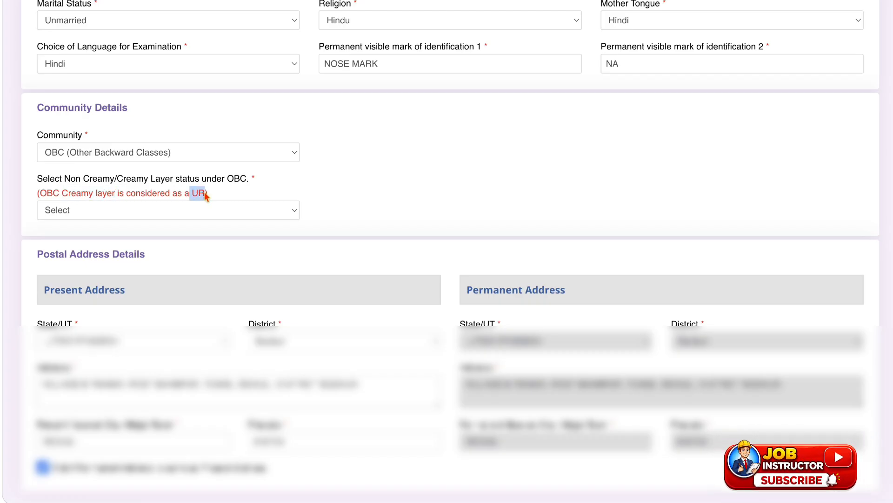
click(182, 210)
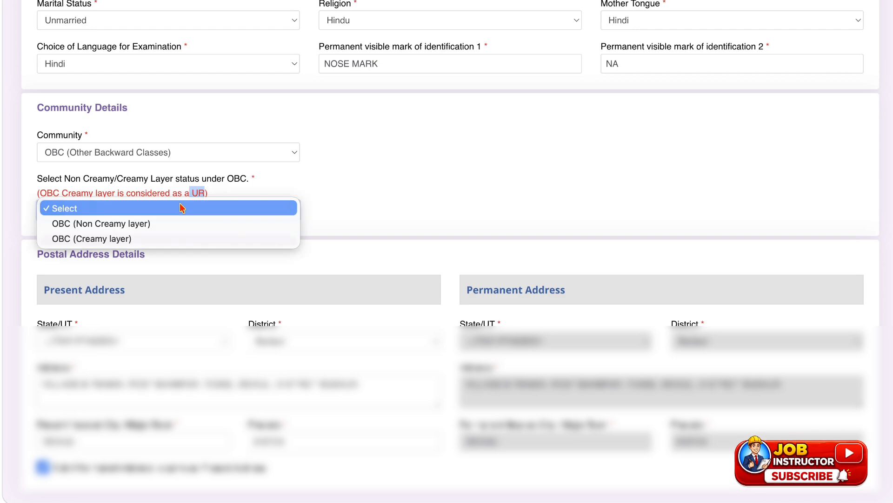
click(161, 228)
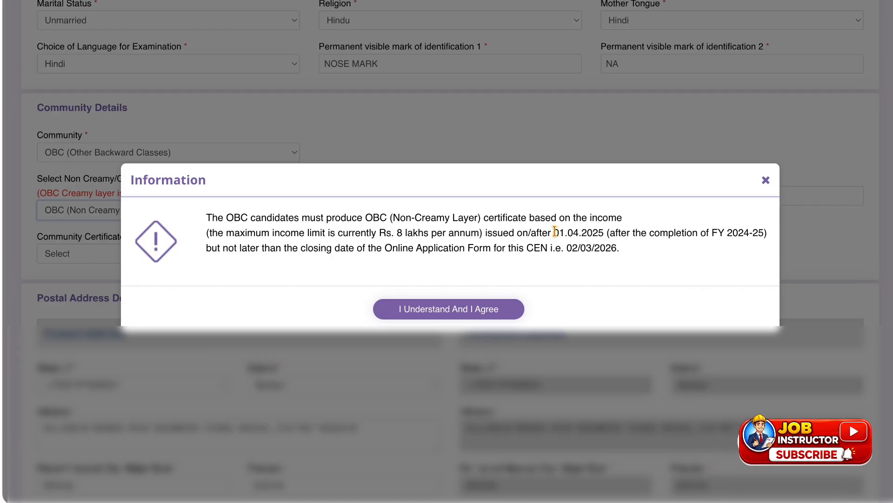
drag(555, 231, 598, 231)
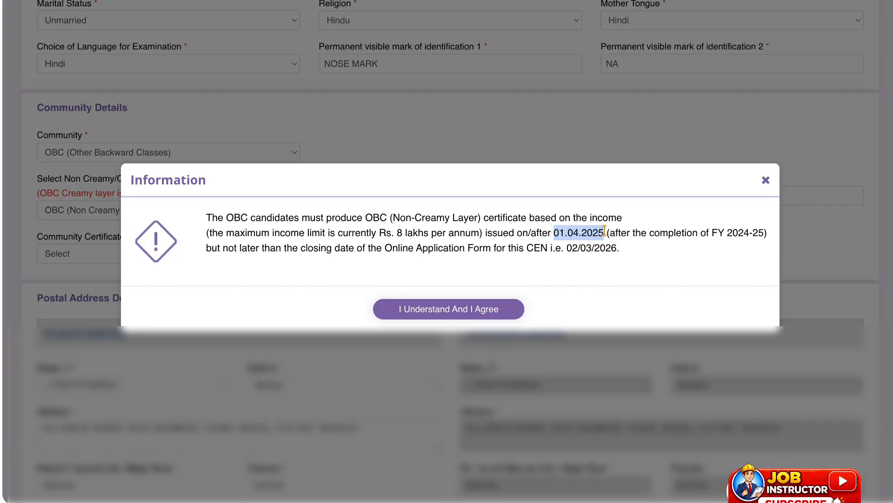
drag(399, 231, 474, 227)
click(467, 307)
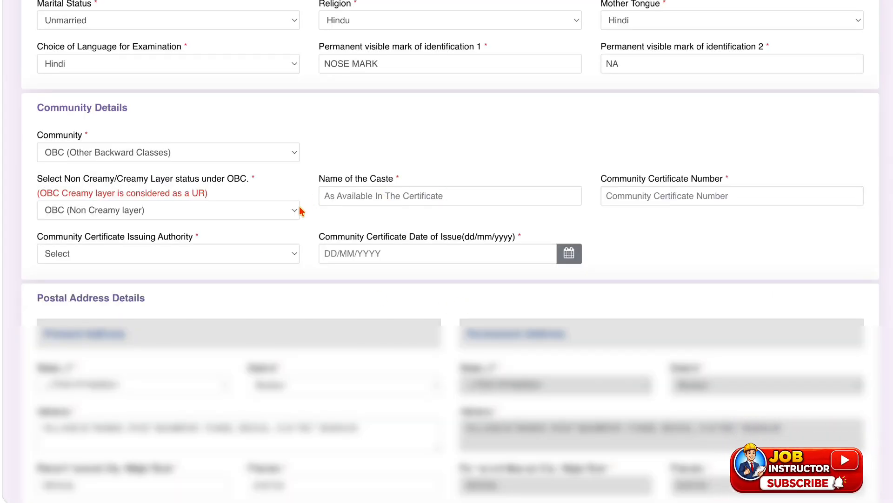
Set the community certificate issuing authority to Tehsildar and the issuing state to UTTAR PRADESH.
click(198, 256)
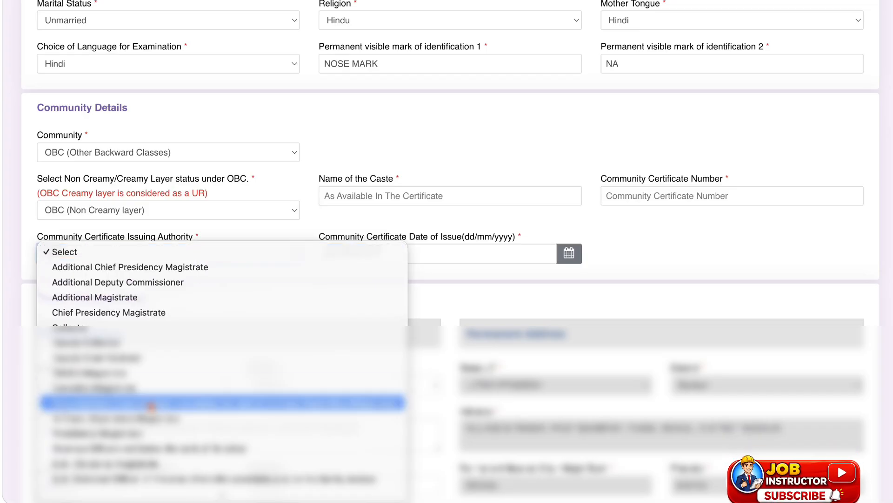
click(114, 484)
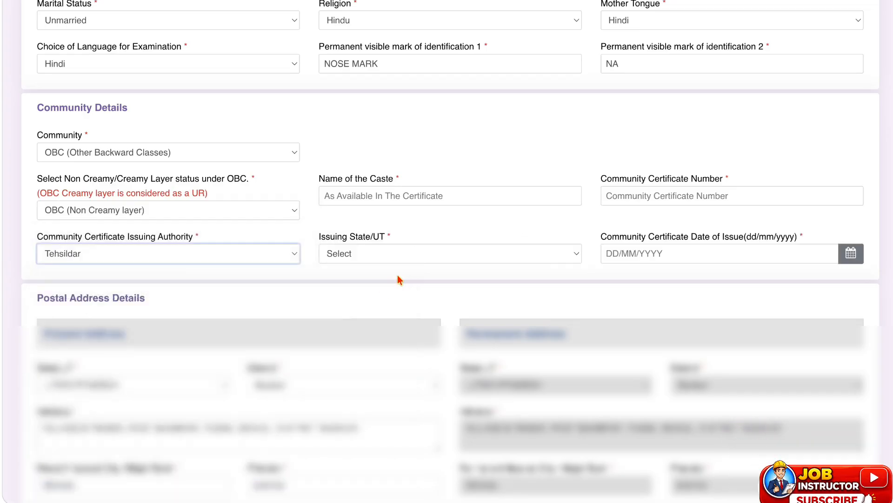
click(398, 259)
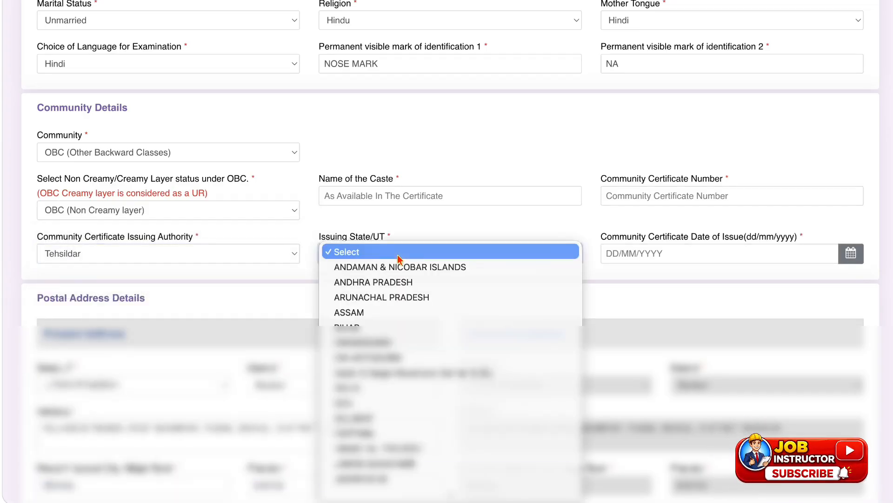
key(u)
key(Return)
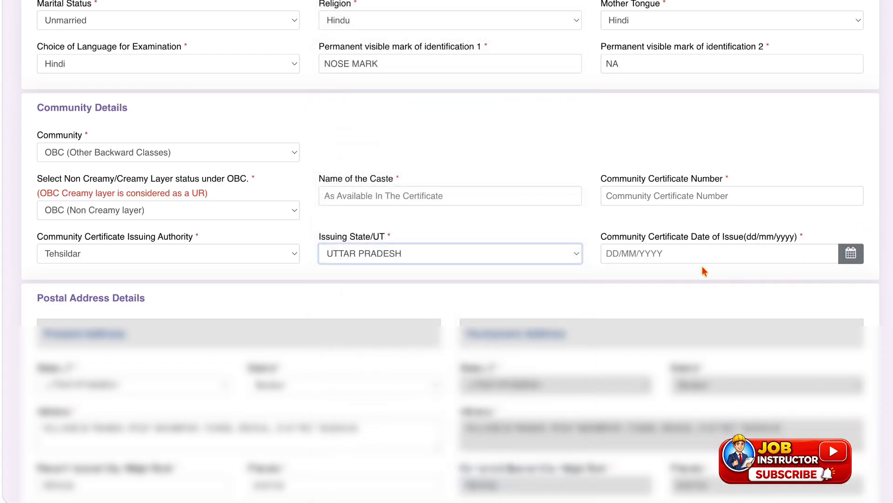
Untick the option that makes the permanent address the same as the present address.
scroll(604, 270, down, 3)
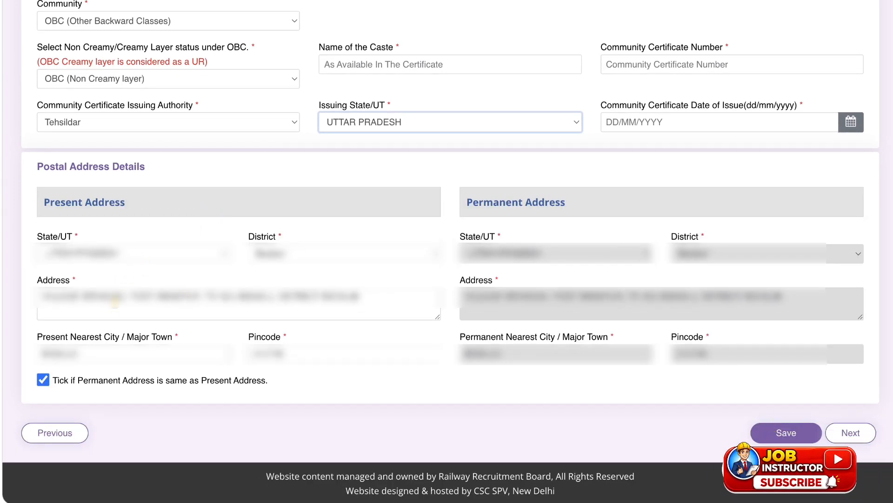
click(157, 309)
click(286, 382)
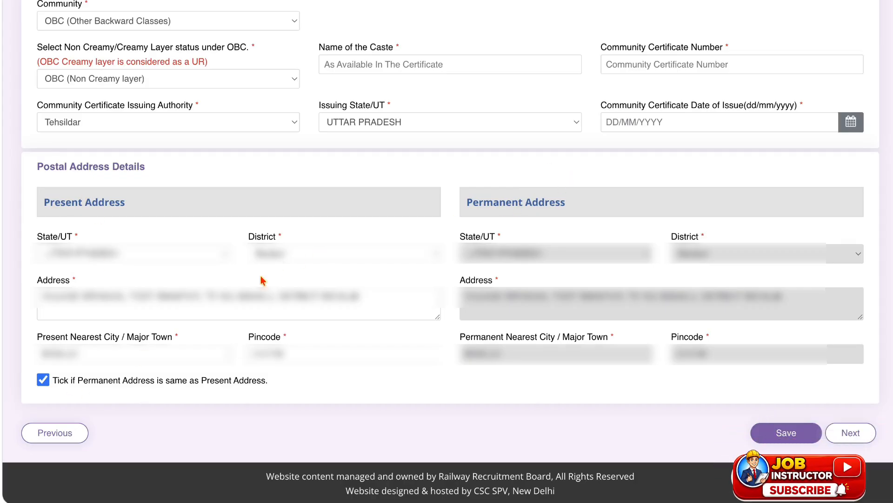
click(43, 381)
click(42, 382)
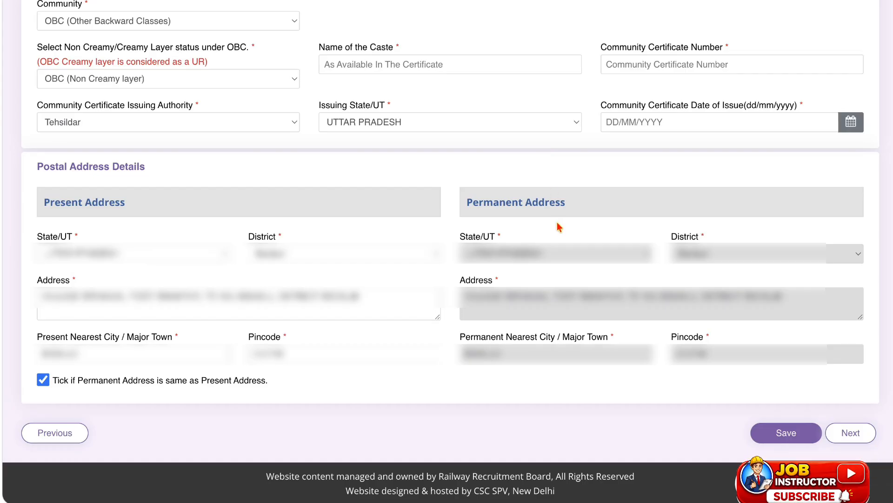
drag(468, 197, 575, 204)
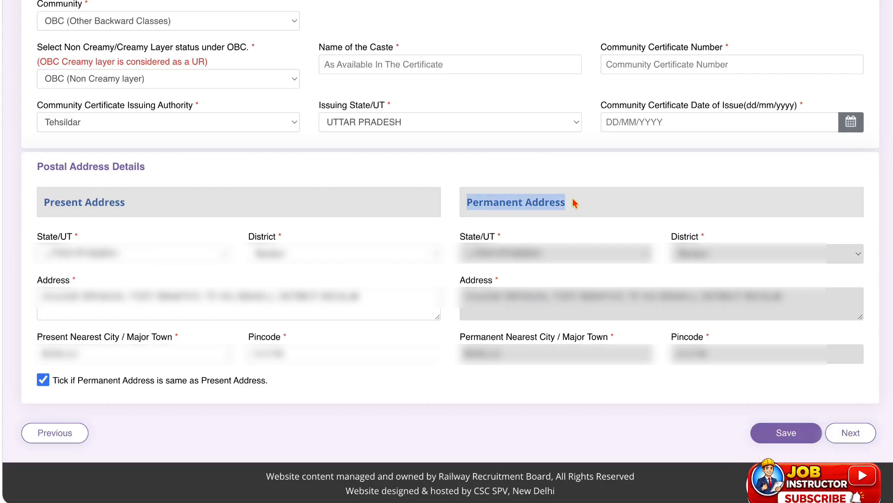
click(43, 381)
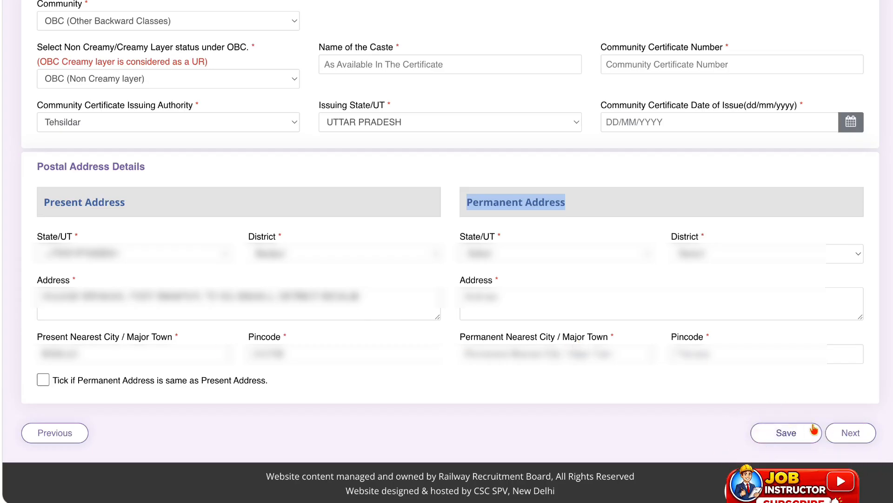
Continue to the Other Details section of the application and look at the answer choices for the Ex-Serviceman question.
click(852, 432)
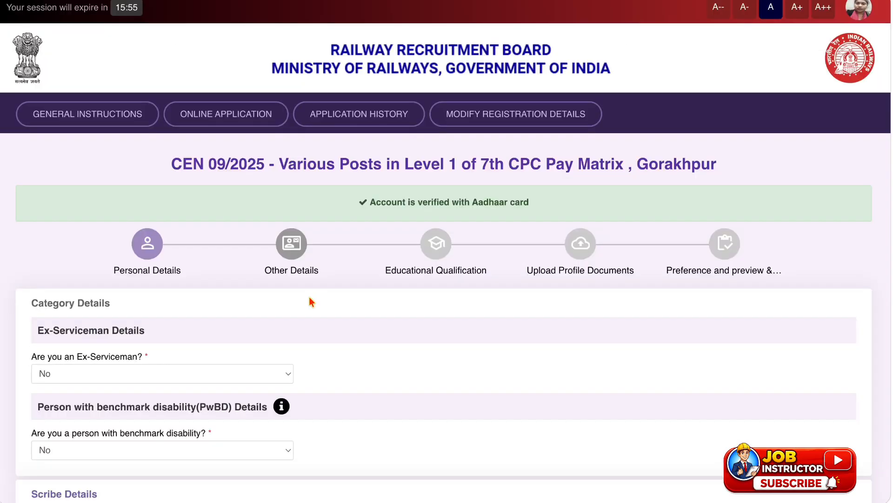
scroll(311, 301, down, 2)
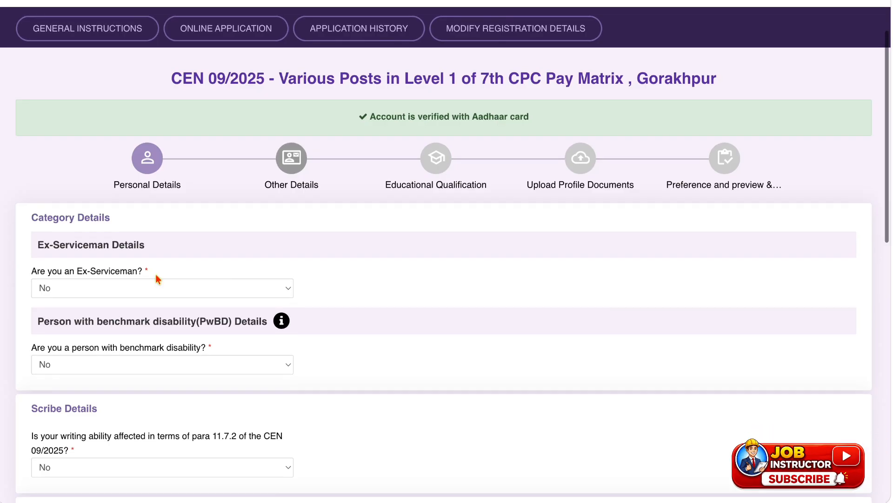
click(61, 287)
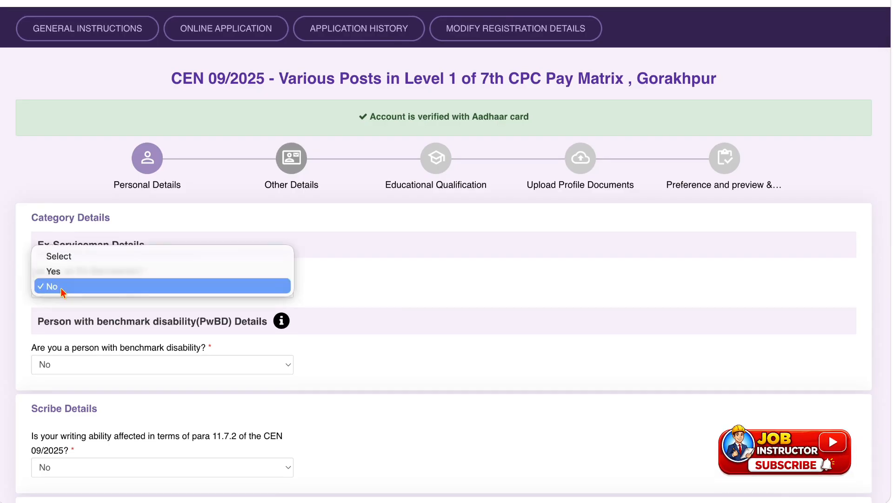
click(350, 310)
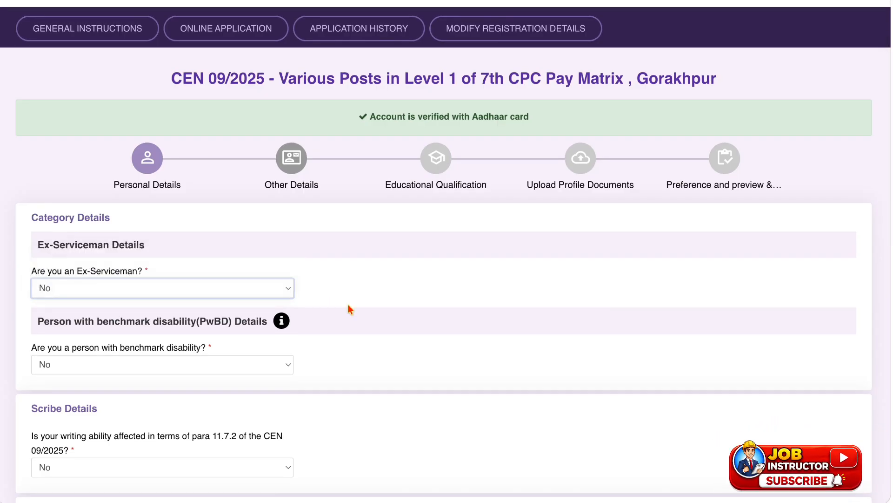
Try Yes for benchmark disability with category Hearing Impairment (HI) and sub-category Deaf (D), and return the answer to No.
scroll(244, 302, down, 1)
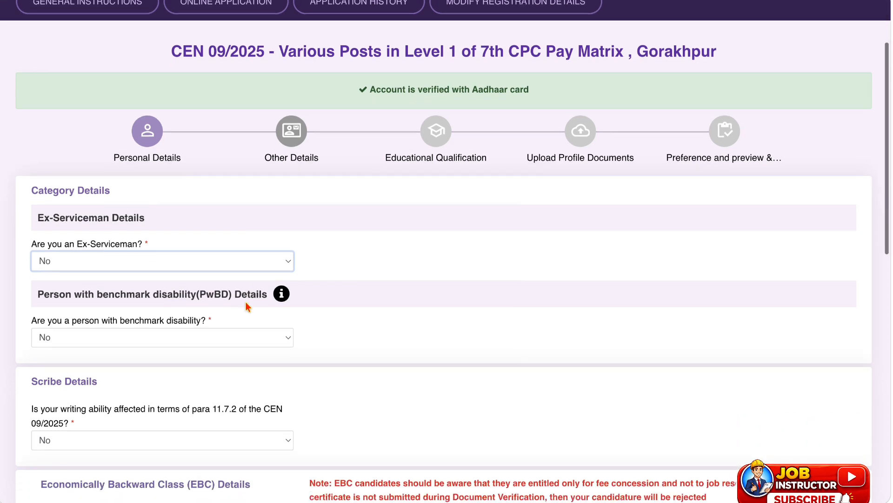
click(246, 305)
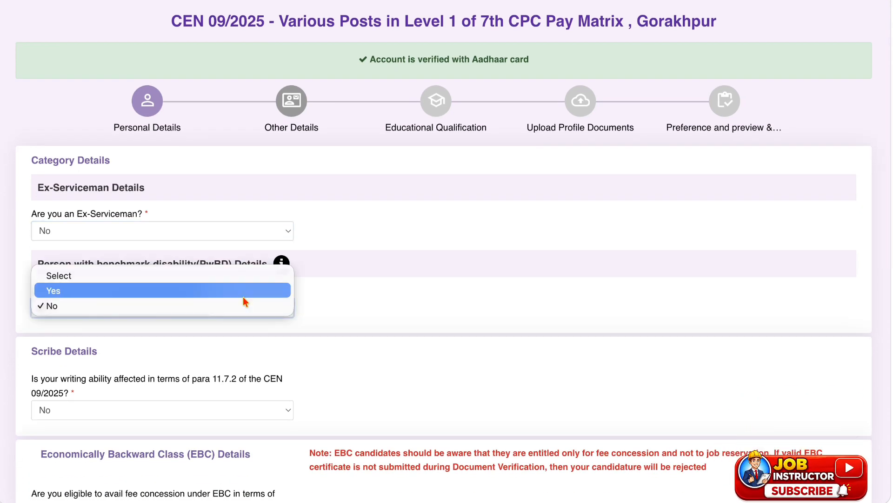
click(243, 295)
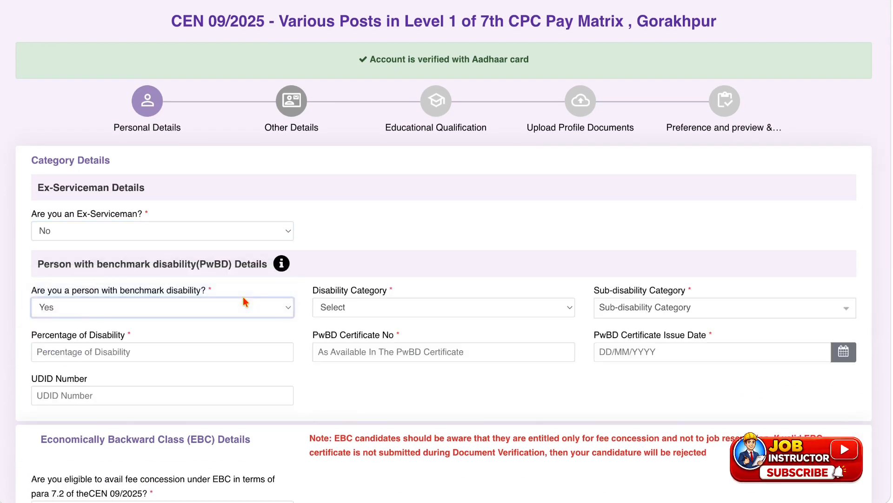
click(477, 316)
click(672, 319)
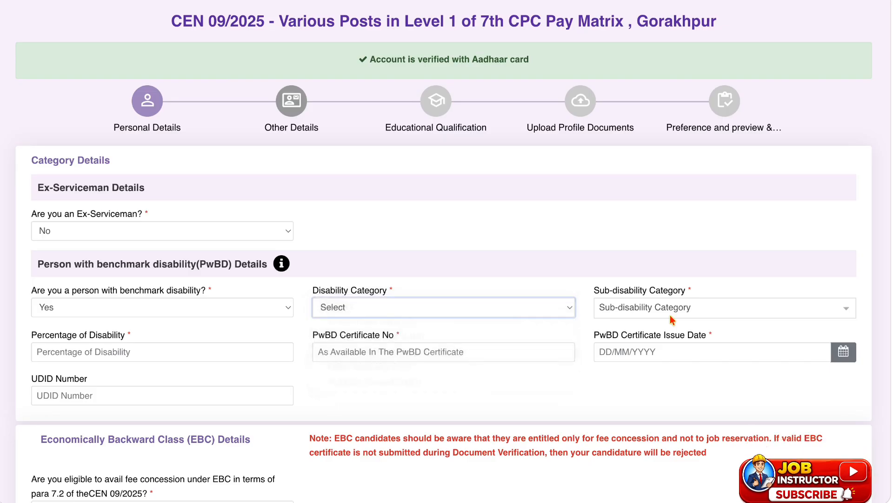
click(514, 318)
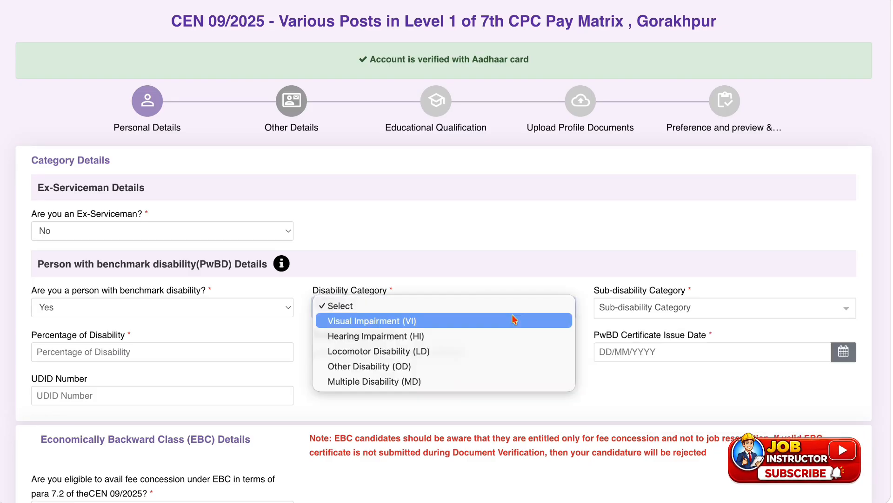
click(504, 336)
click(666, 309)
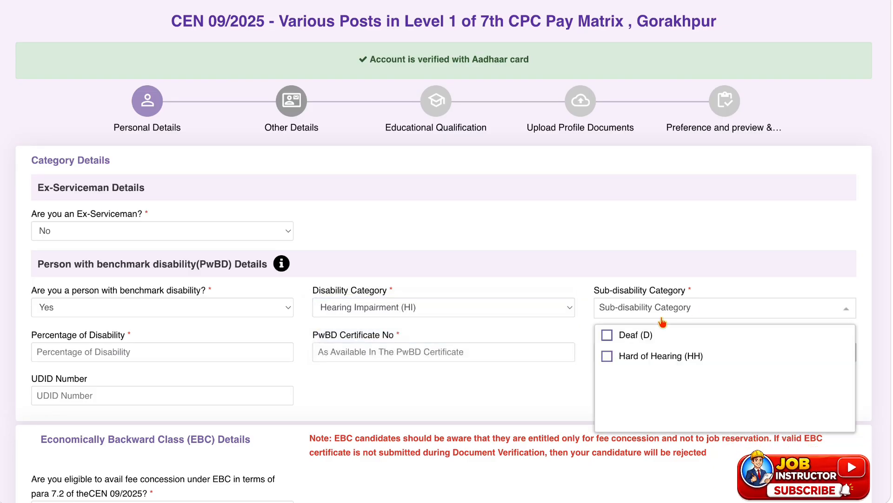
click(643, 335)
click(559, 385)
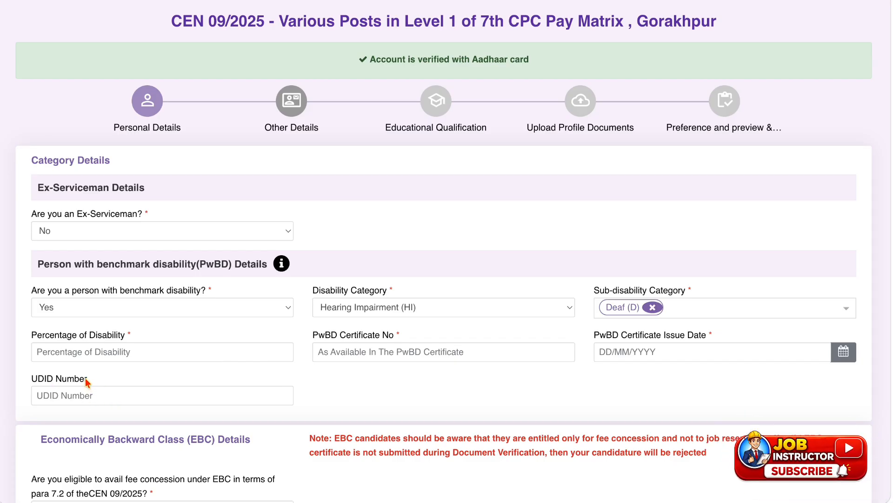
click(139, 307)
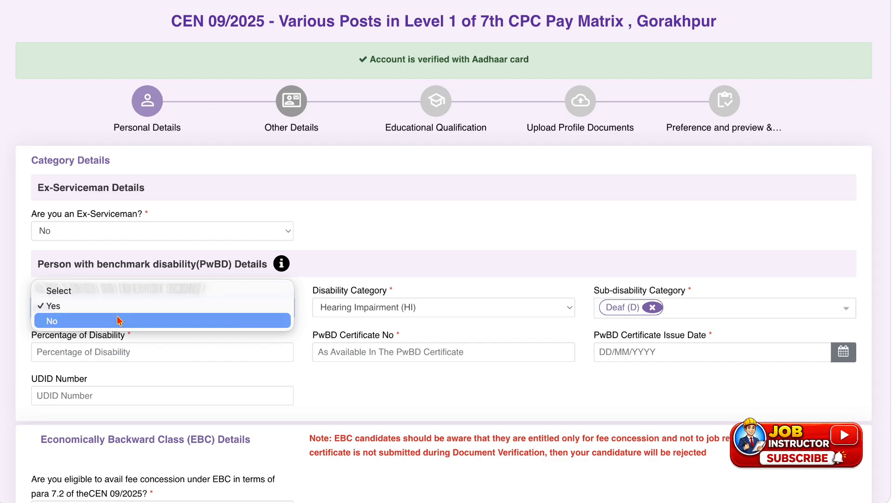
click(119, 320)
Try Yes for affected writing ability and for needing a scribe, agreeing to the scribe notices, and return writing ability to No.
scroll(119, 320, down, 3)
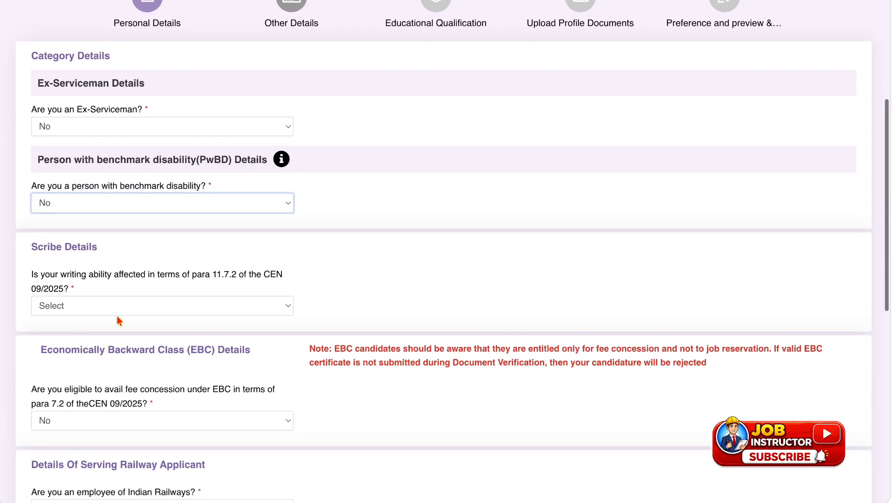
click(114, 307)
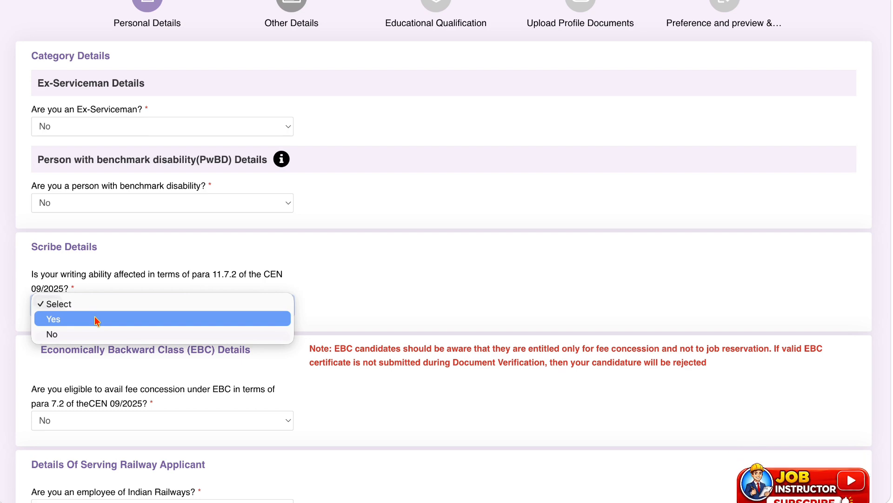
click(96, 321)
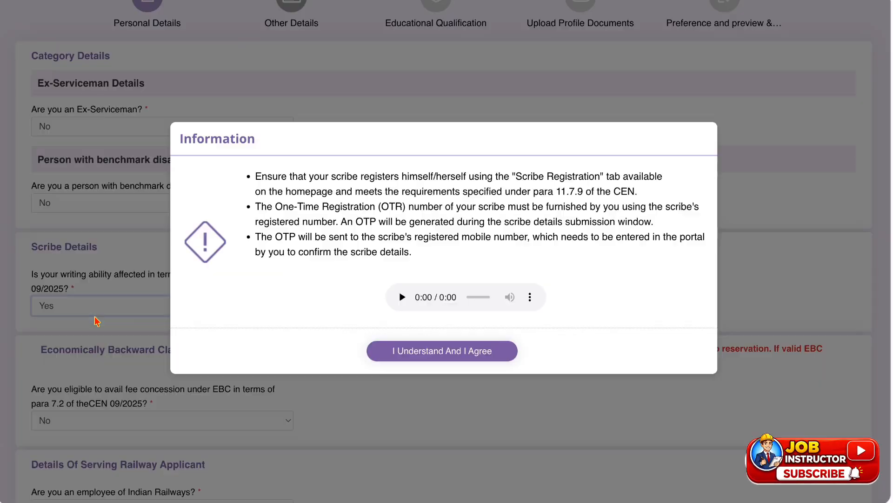
click(396, 351)
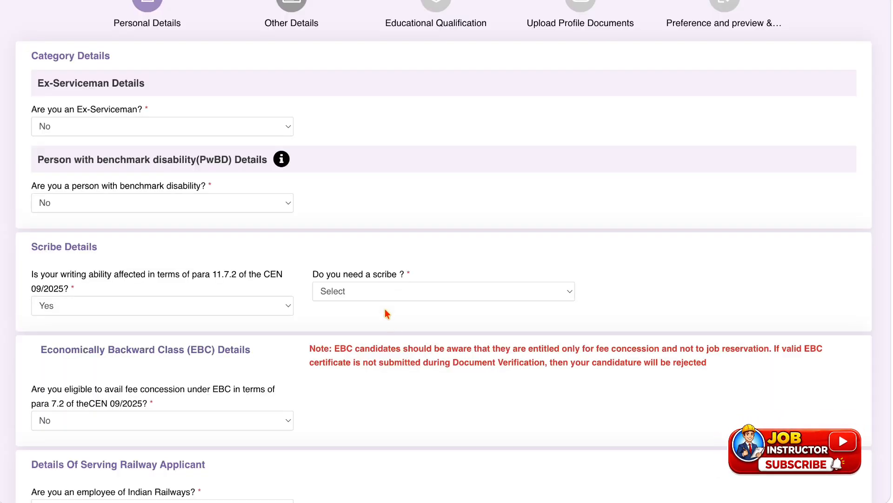
click(383, 297)
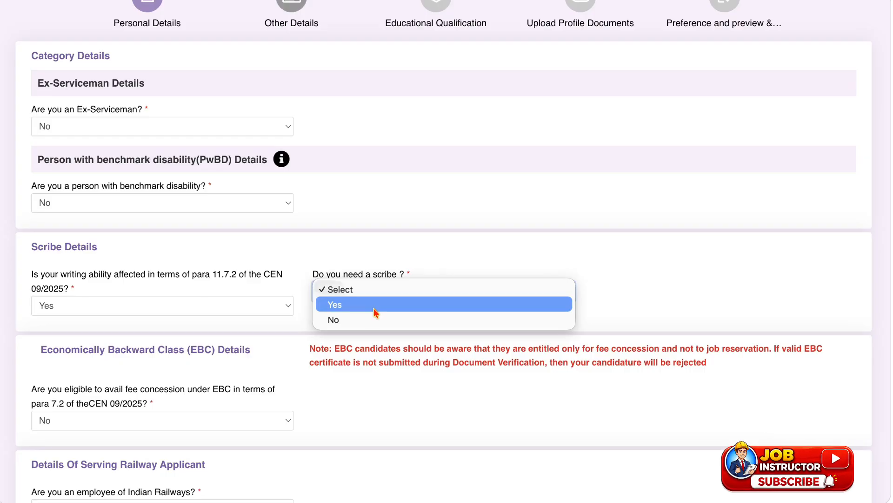
click(373, 304)
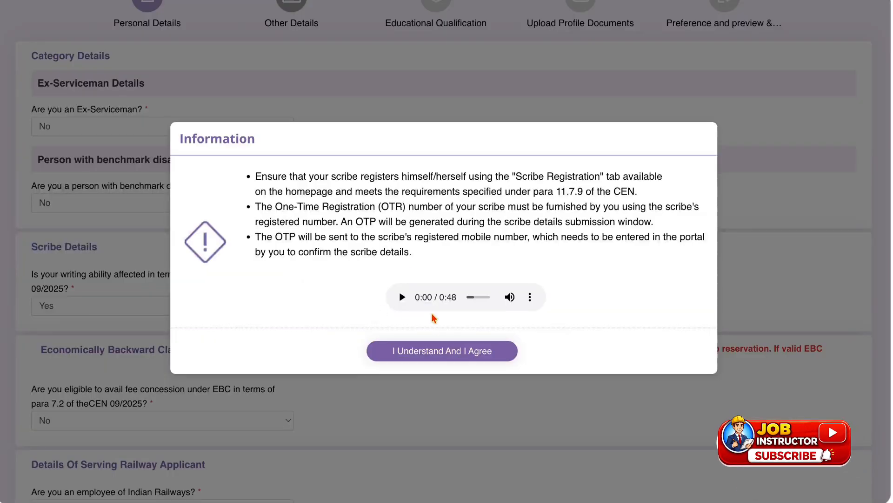
click(426, 350)
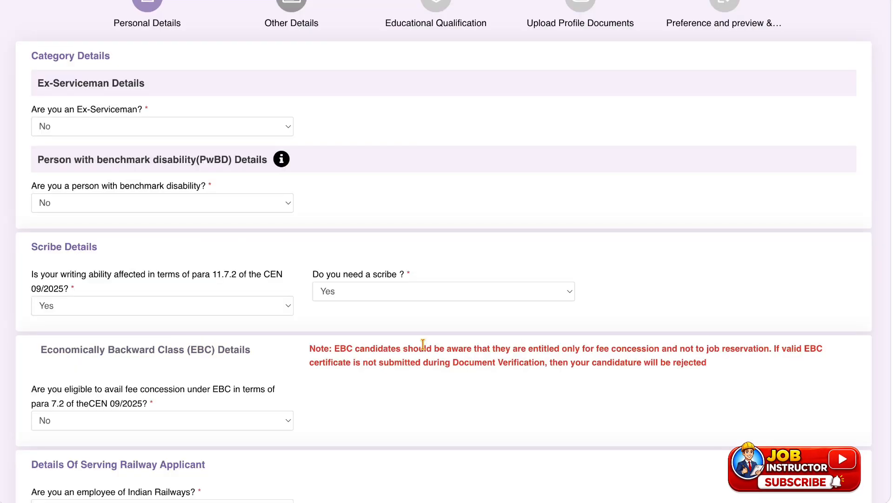
click(163, 307)
click(143, 318)
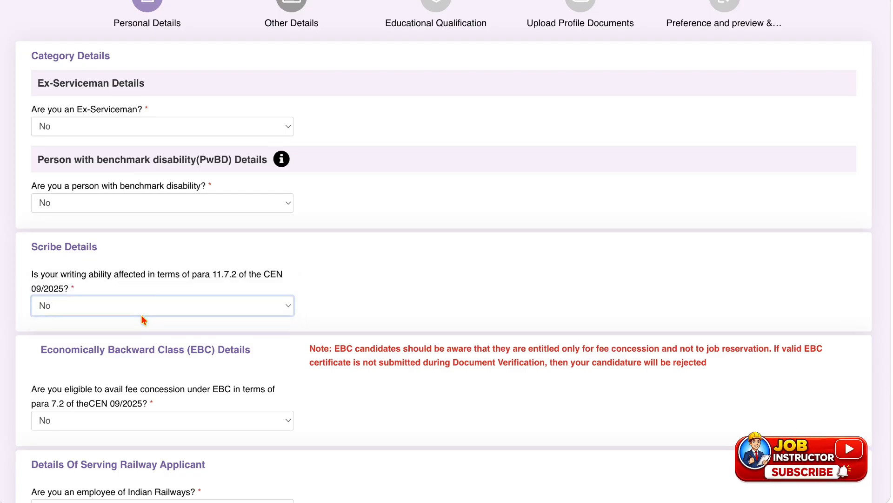
Set the eligibility for EBC fee concession to Yes and agree to the information notice about EBC candidates.
scroll(124, 331, down, 2)
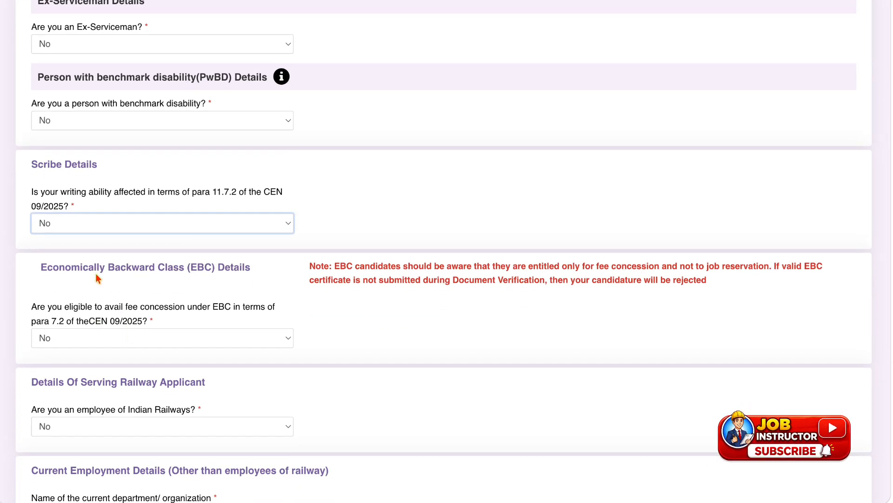
click(167, 338)
click(159, 307)
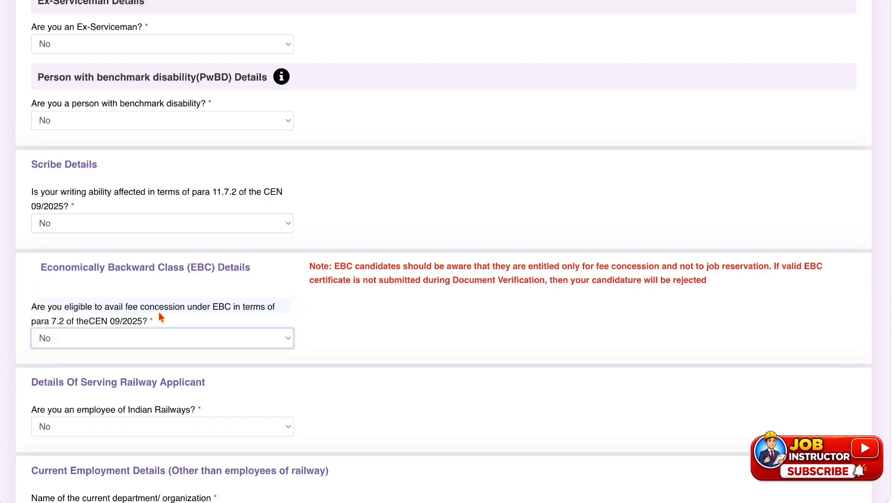
click(140, 337)
click(138, 352)
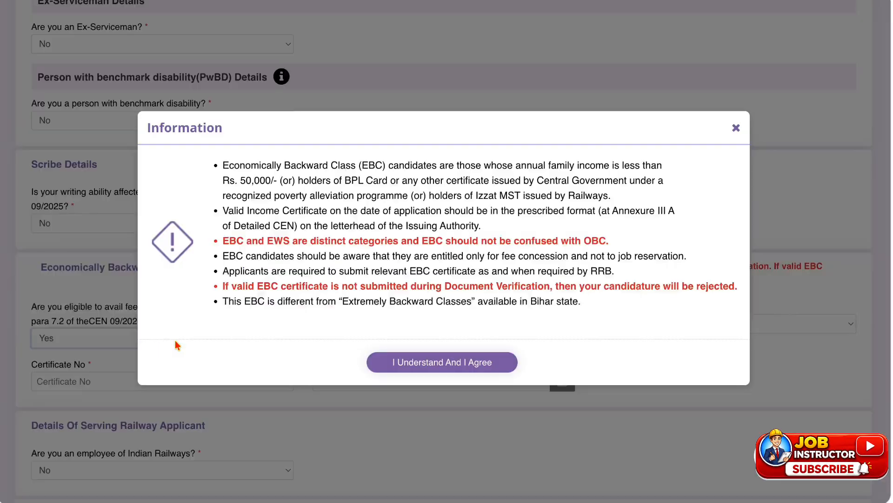
click(395, 363)
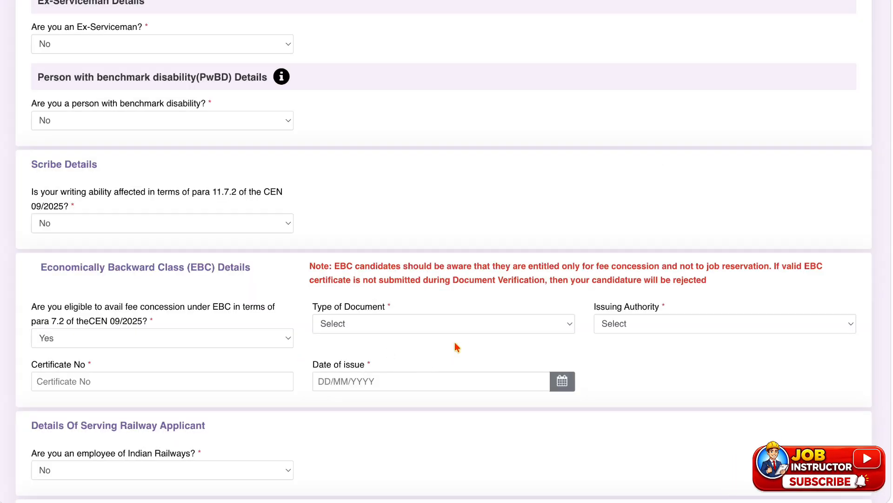
Look through the document type and issuing authority choices for the EBC certificate.
click(390, 326)
click(450, 408)
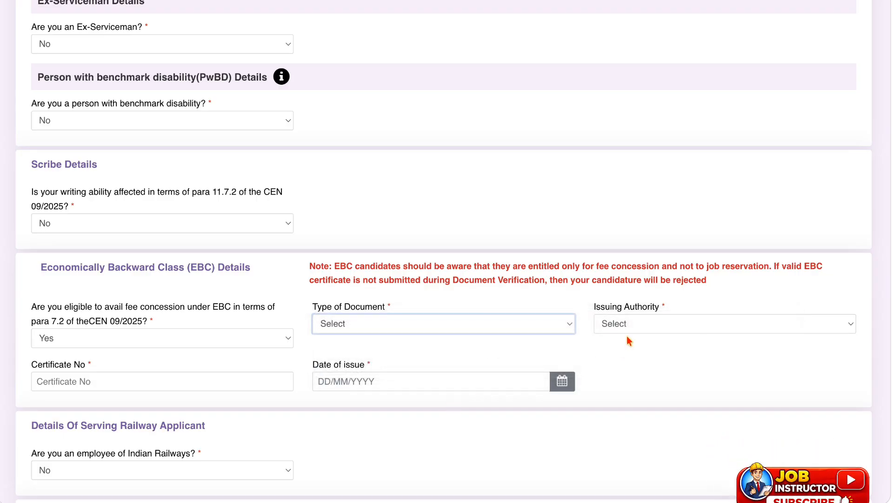
click(628, 322)
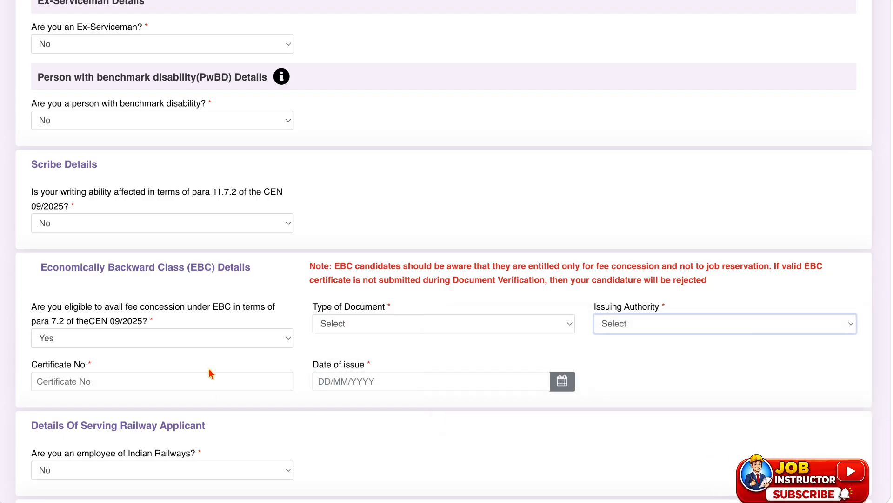
Set the eligibility for EBC fee concession to No.
click(218, 337)
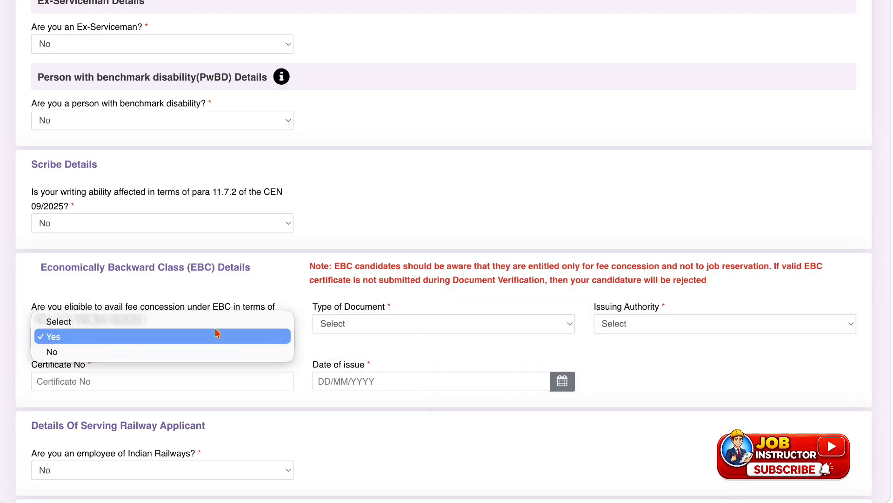
click(172, 350)
Try Yes for being an Indian Railways employee and for having applied for an NOC, agreeing to the NOC notice.
scroll(172, 346, down, 2)
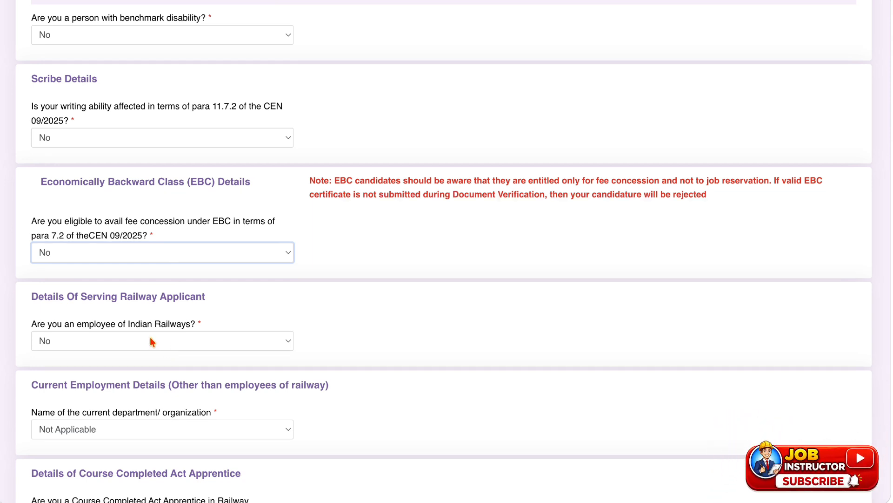
click(150, 337)
click(149, 329)
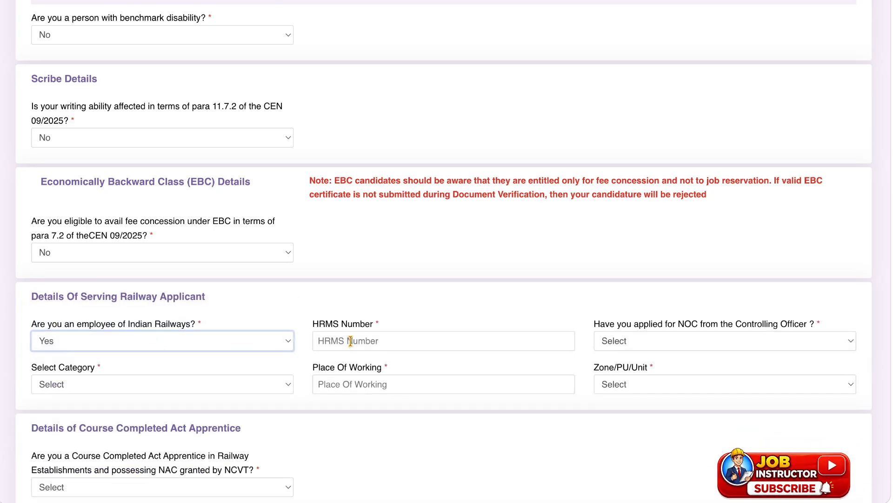
click(697, 343)
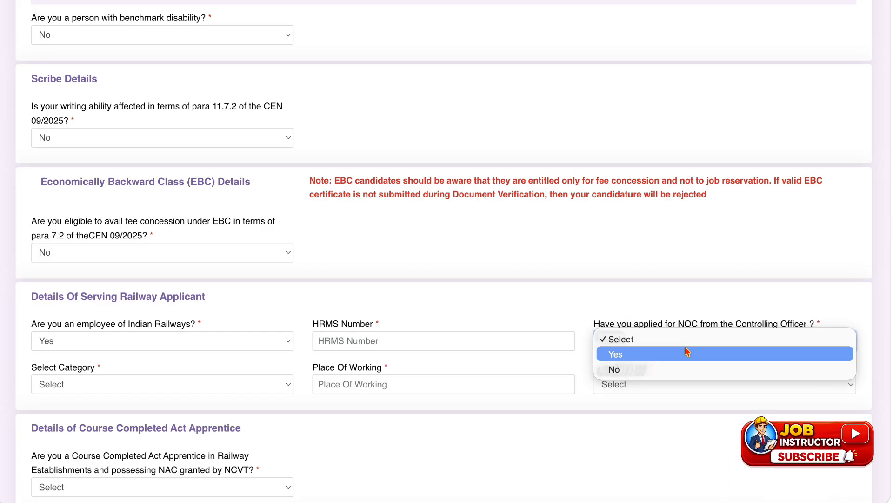
click(686, 349)
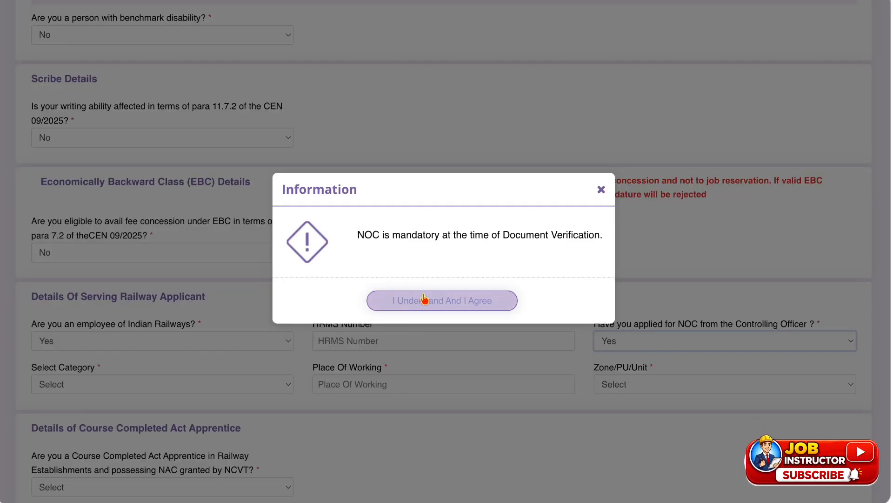
click(424, 299)
Look through the employee category and Zone/PU/Unit choices, and return the Indian Railways employee answer to No.
click(155, 389)
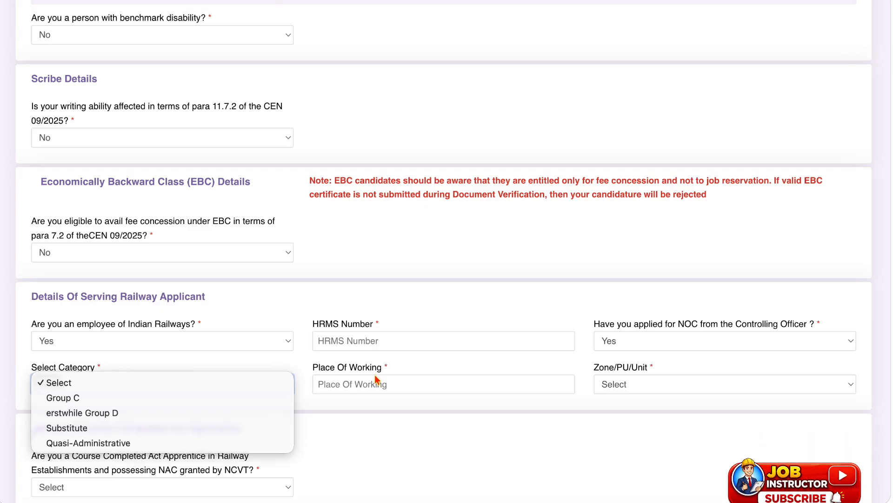
click(677, 383)
click(677, 383)
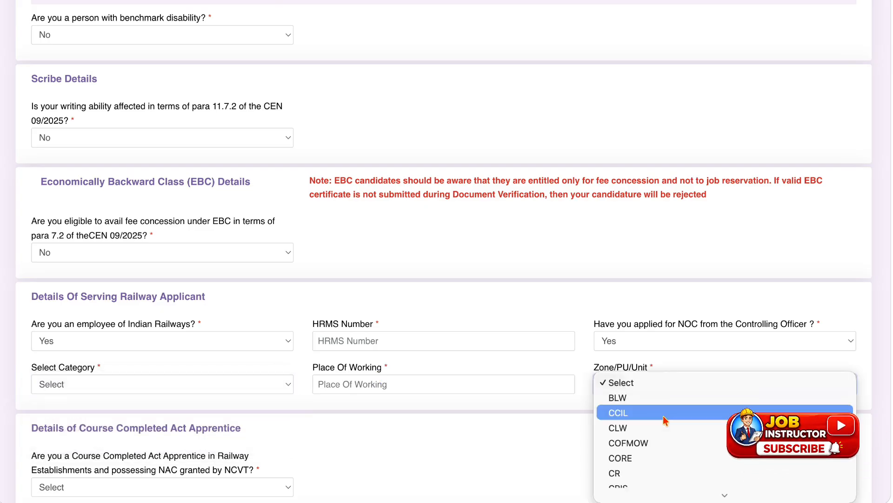
click(528, 429)
click(170, 342)
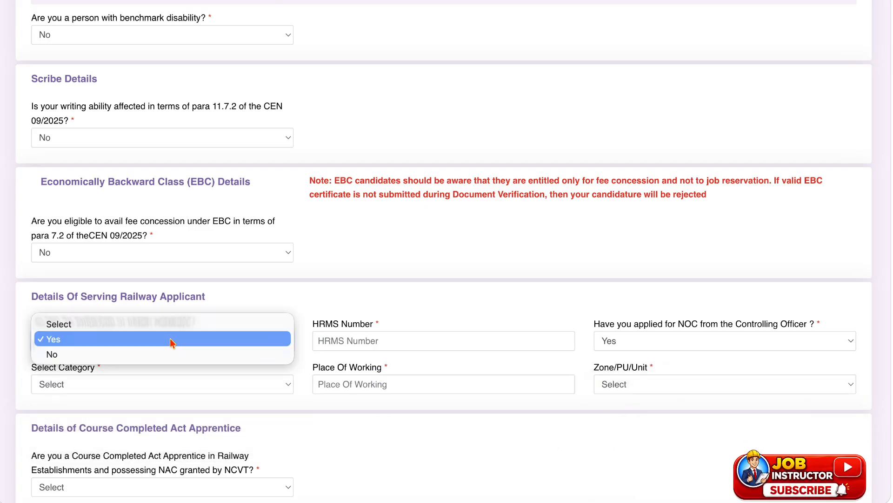
click(147, 353)
Try Central Government as the current department/organization, agreeing to the NOC notice, with still working set to Yes.
scroll(147, 345, down, 2)
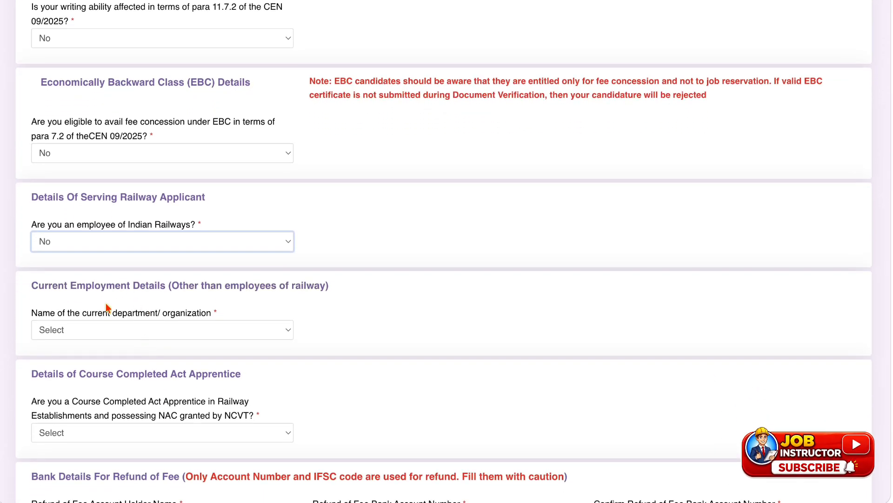
click(139, 327)
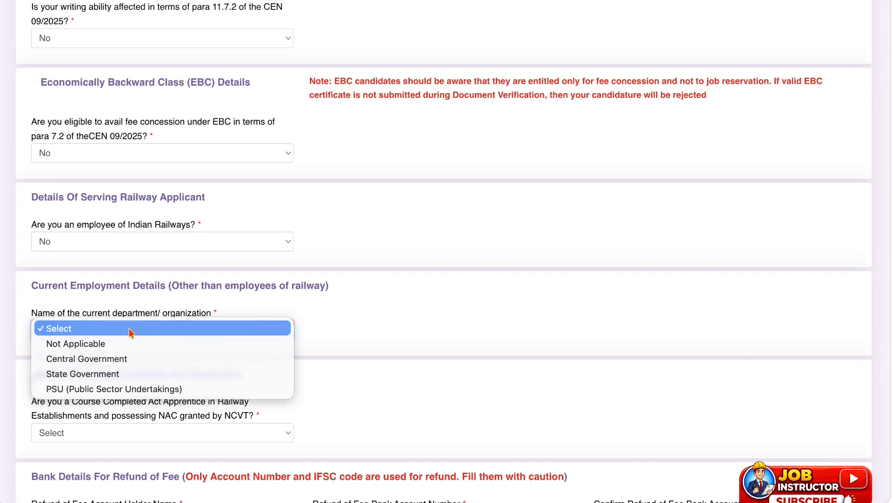
click(118, 364)
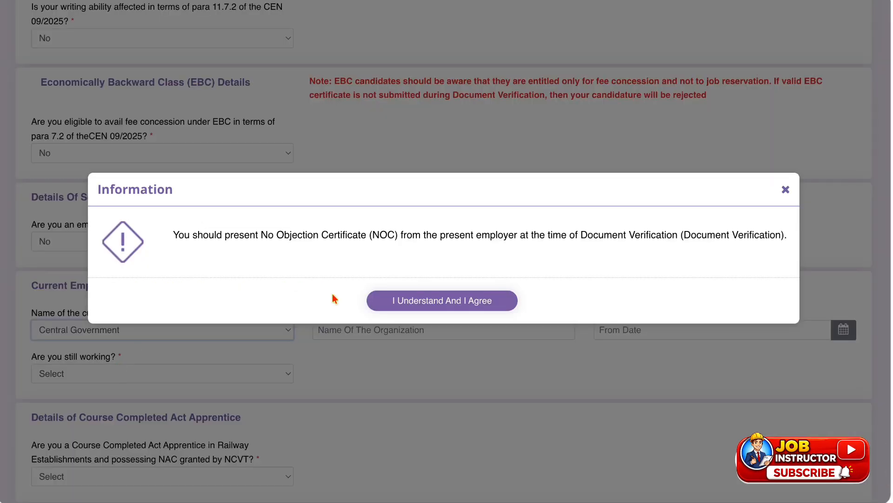
click(391, 308)
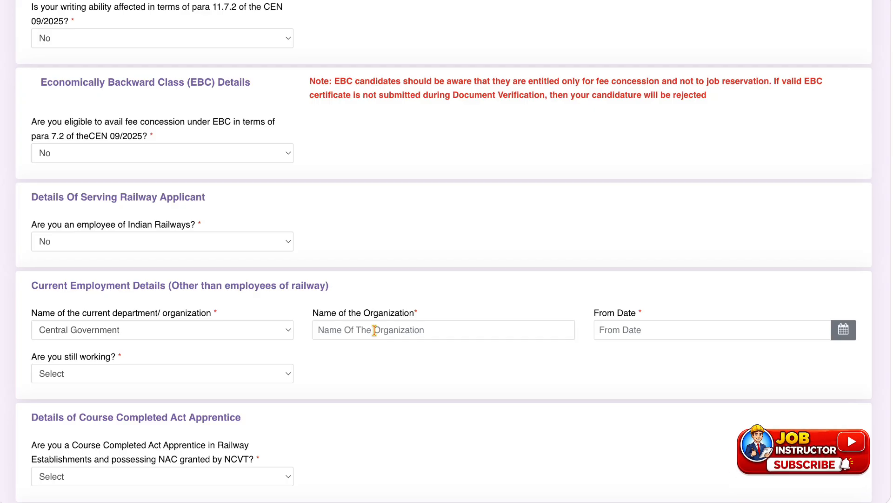
click(141, 372)
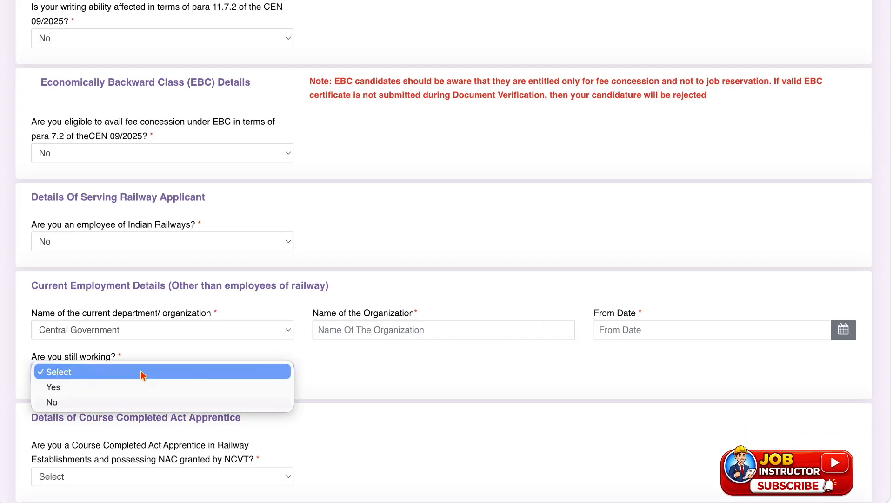
click(136, 388)
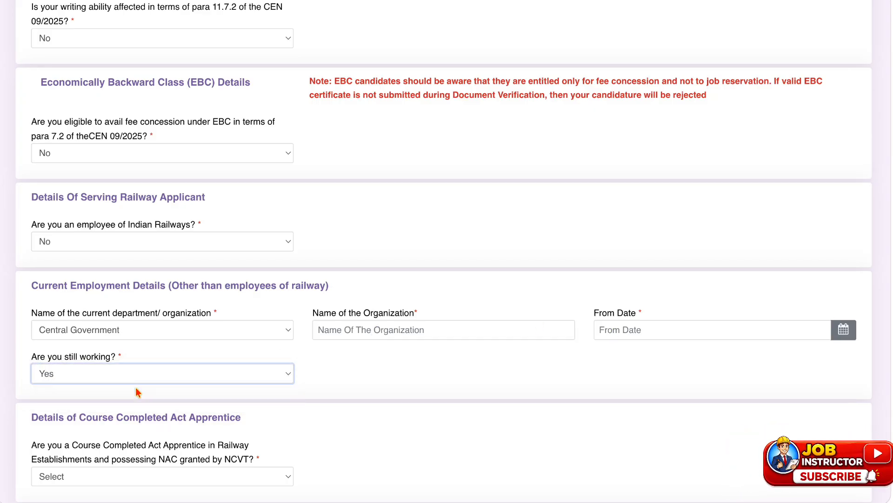
click(241, 379)
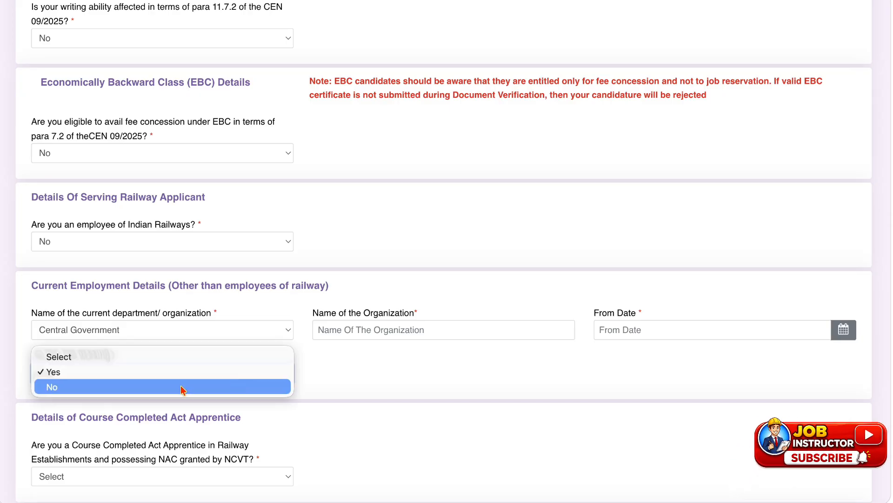
Set the current department/organization to Not Applicable.
click(201, 326)
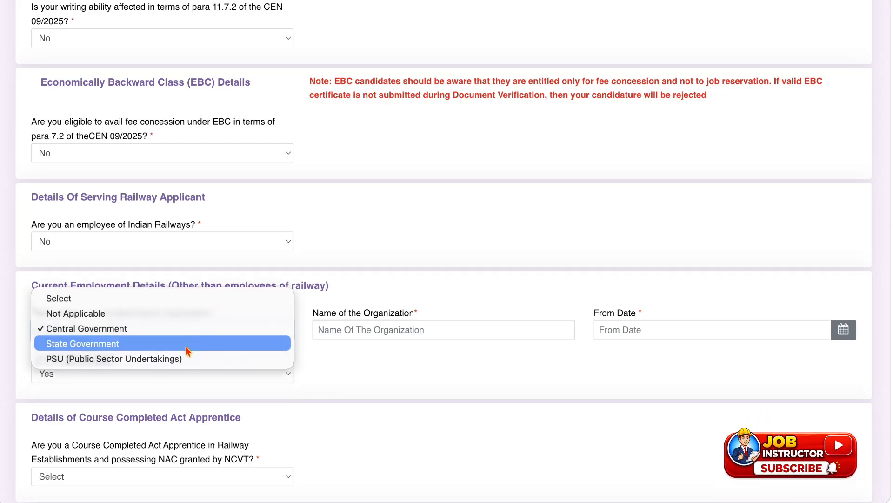
click(152, 316)
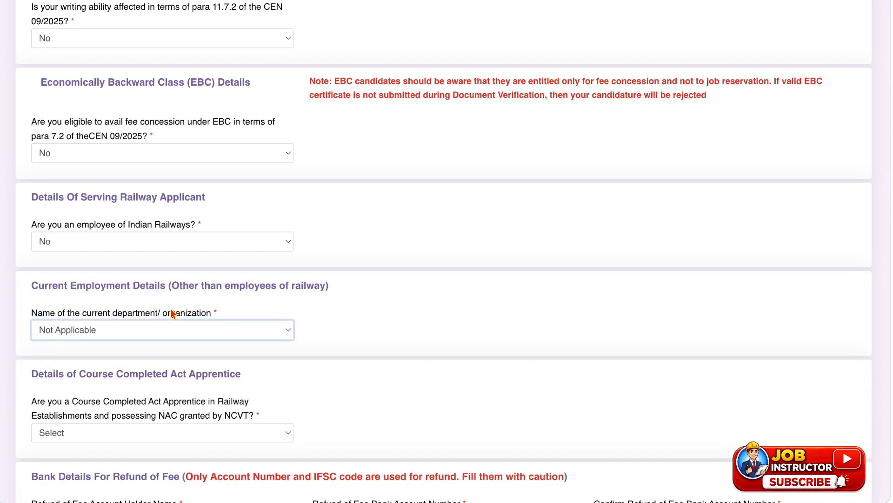
Try Yes for Course Completed Act Apprentice with Designer and Master Cutter as the trade.
scroll(169, 302, down, 1)
scroll(174, 294, down, 3)
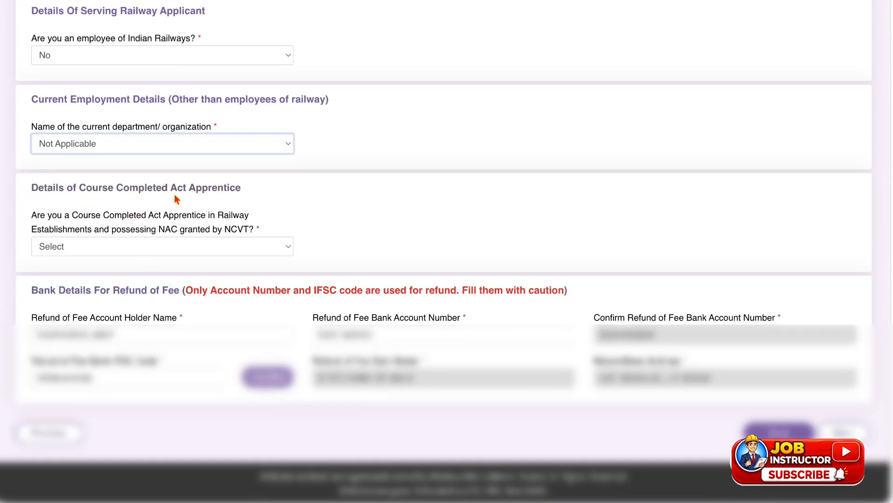
click(150, 248)
click(135, 259)
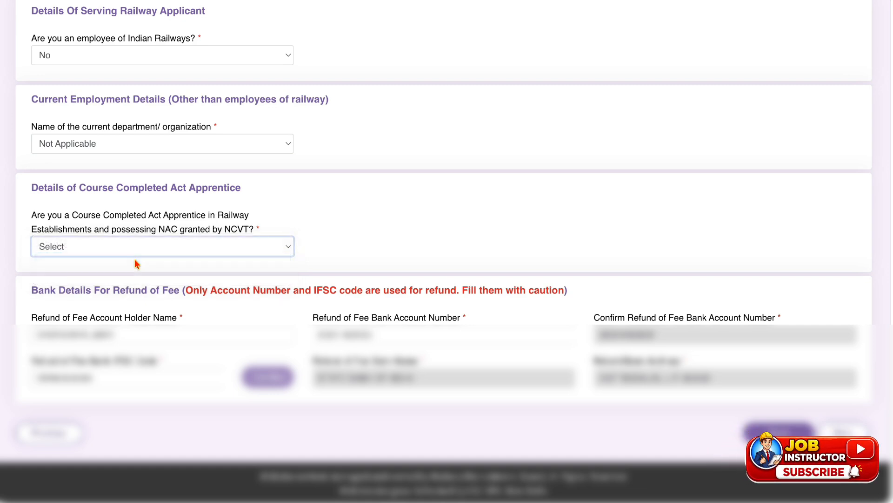
click(351, 233)
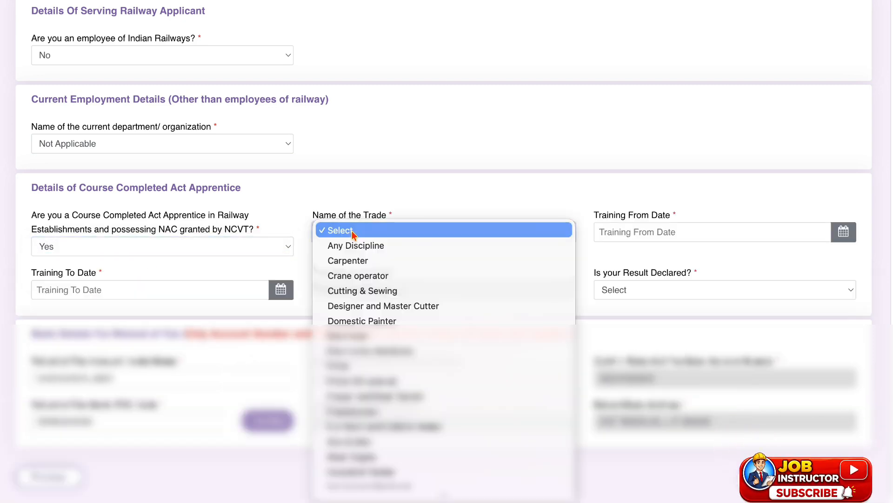
click(354, 305)
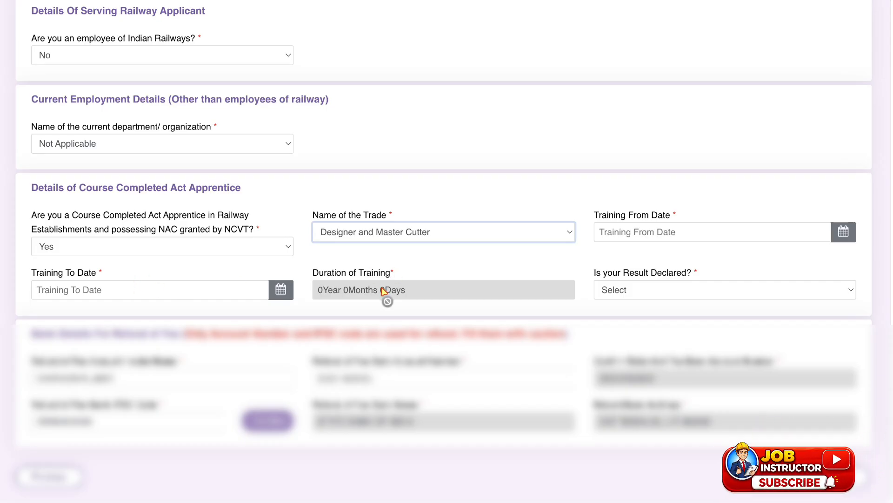
Enter the apprentice training period from 18/01/2024 to 17/01/2025 and set the result as declared to Yes.
click(843, 232)
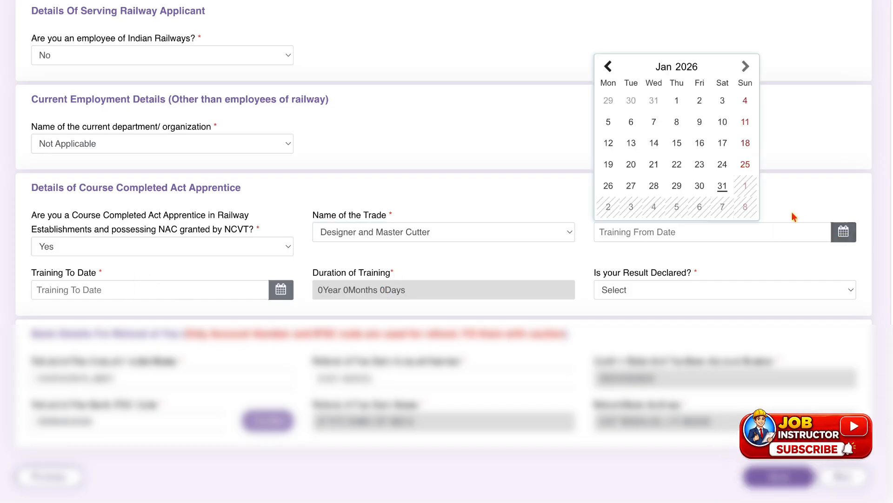
click(688, 68)
click(612, 146)
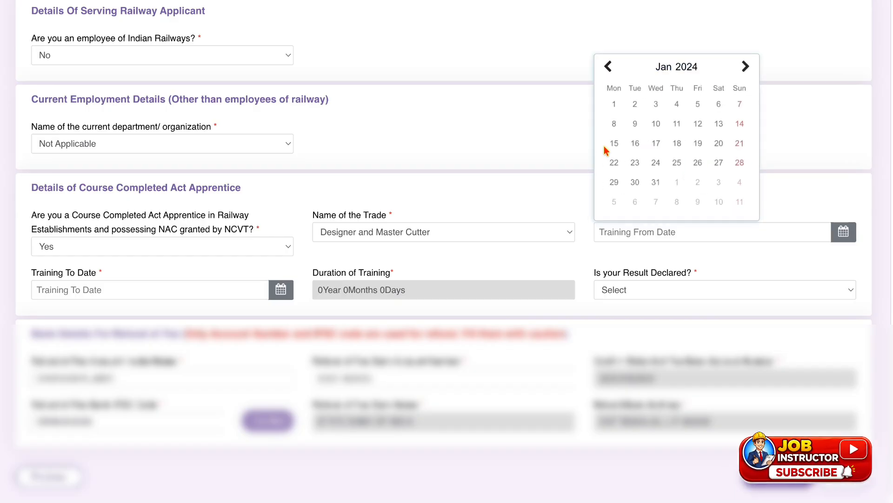
click(681, 140)
click(281, 289)
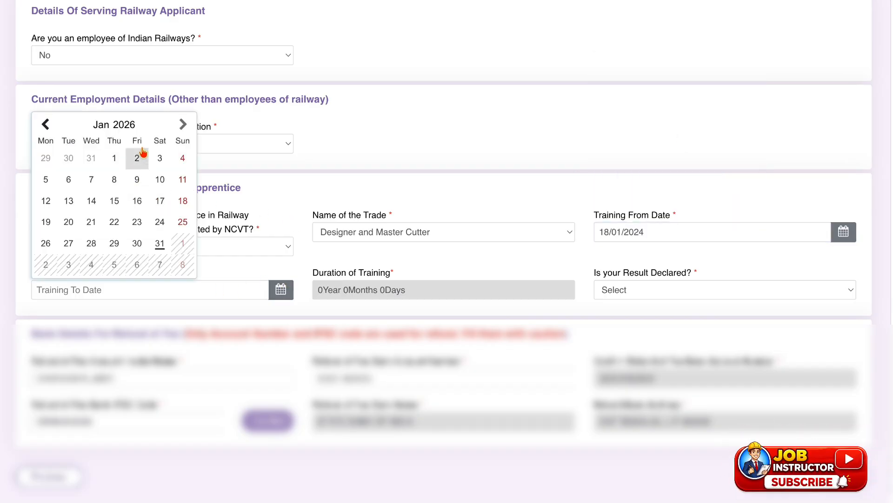
click(128, 124)
click(97, 205)
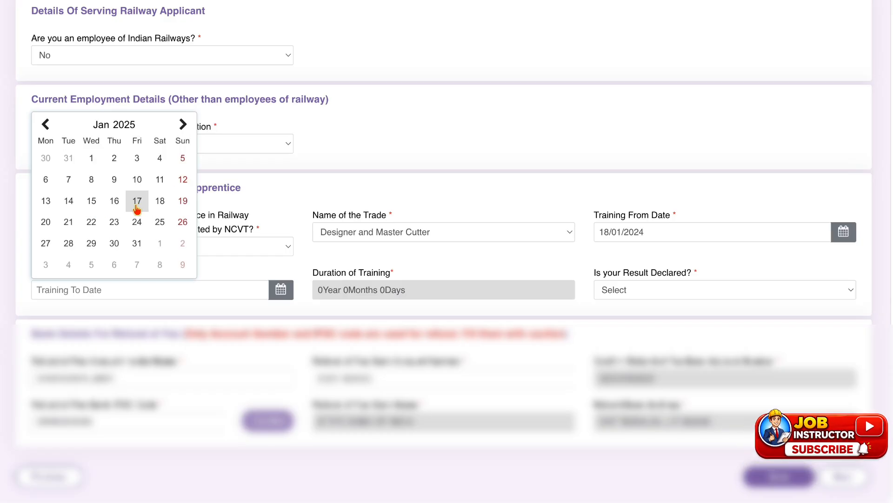
click(136, 200)
click(341, 306)
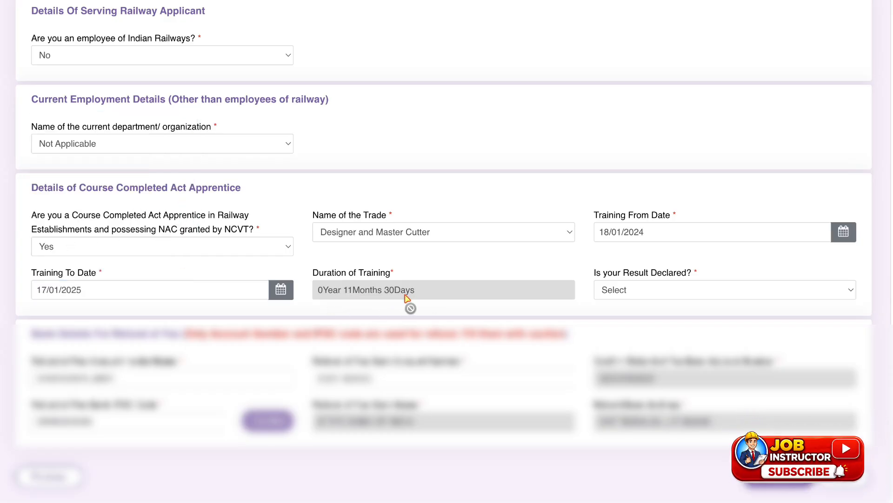
click(648, 289)
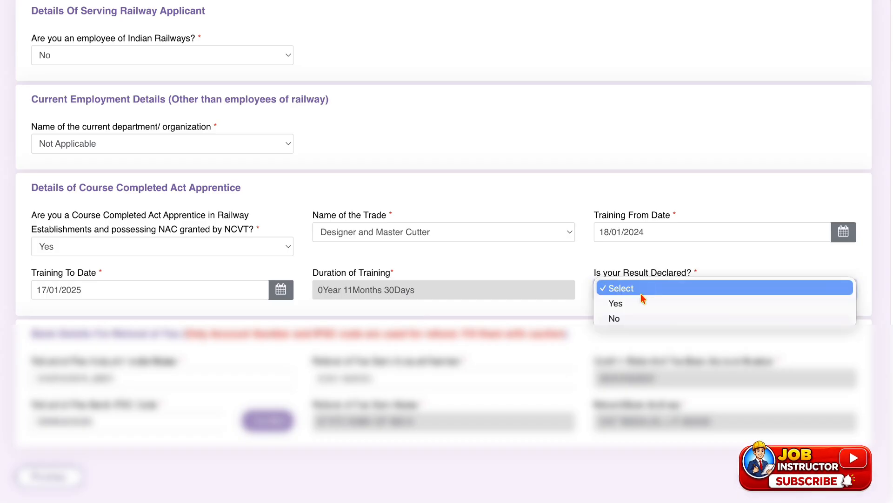
click(642, 300)
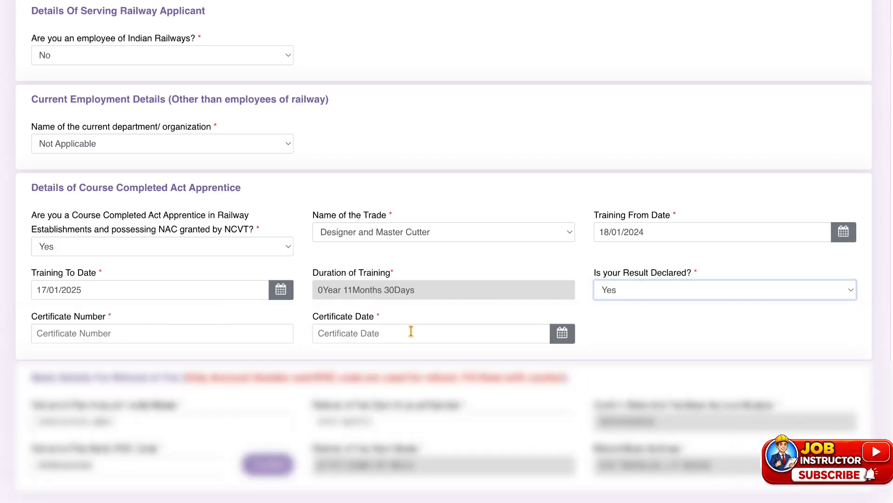
Set the Course Completed Act Apprentice answer to No and proceed to the Educational Qualification page.
click(180, 246)
click(157, 261)
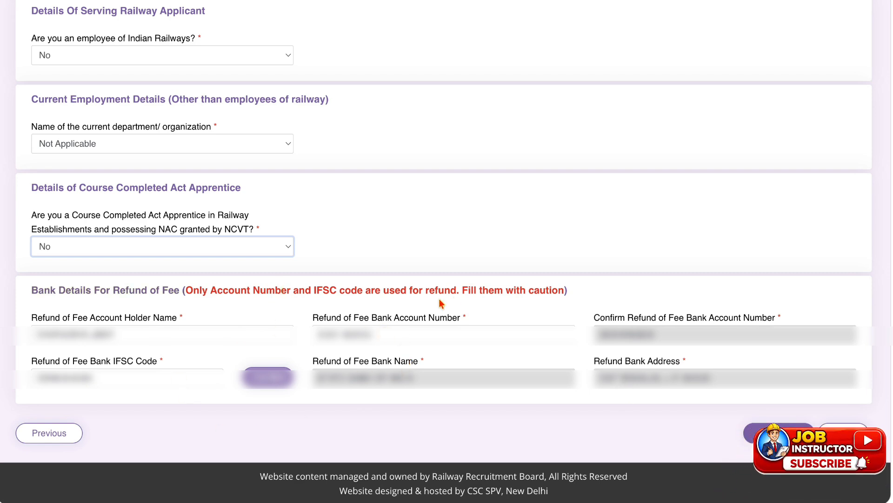
click(833, 432)
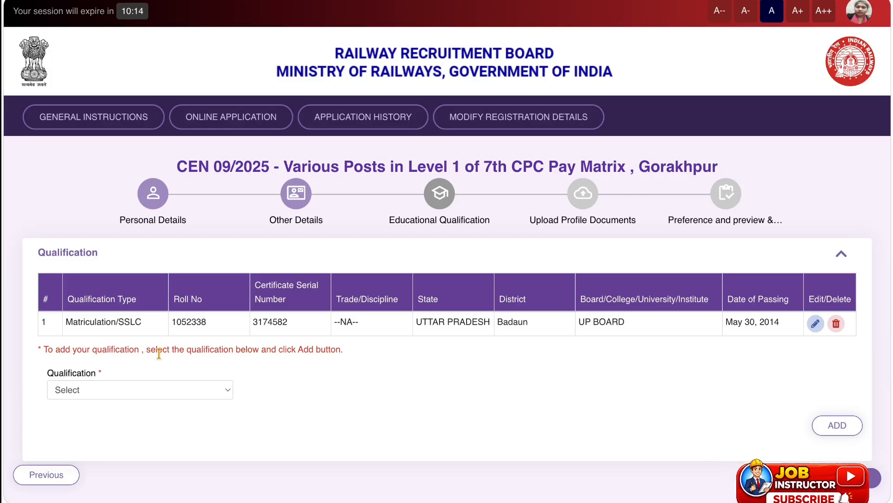
Try to choose Matriculation/SSLC as a new qualification to add and dismiss the notice.
click(121, 390)
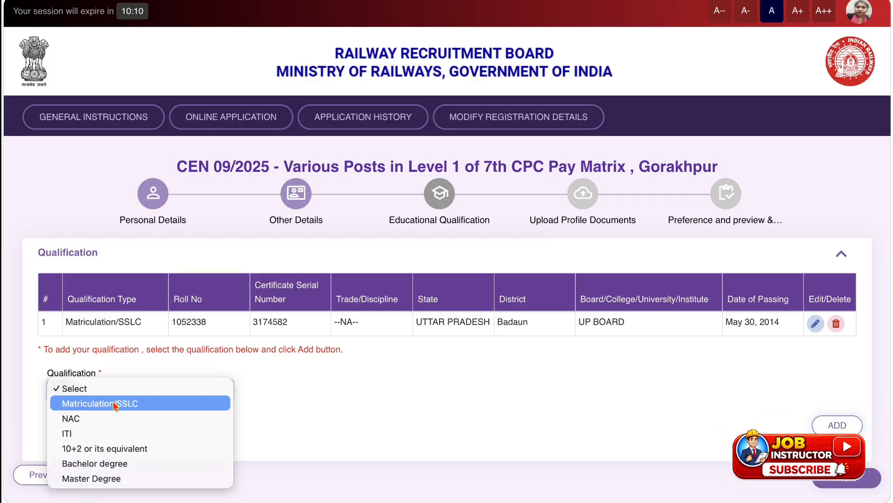
click(115, 403)
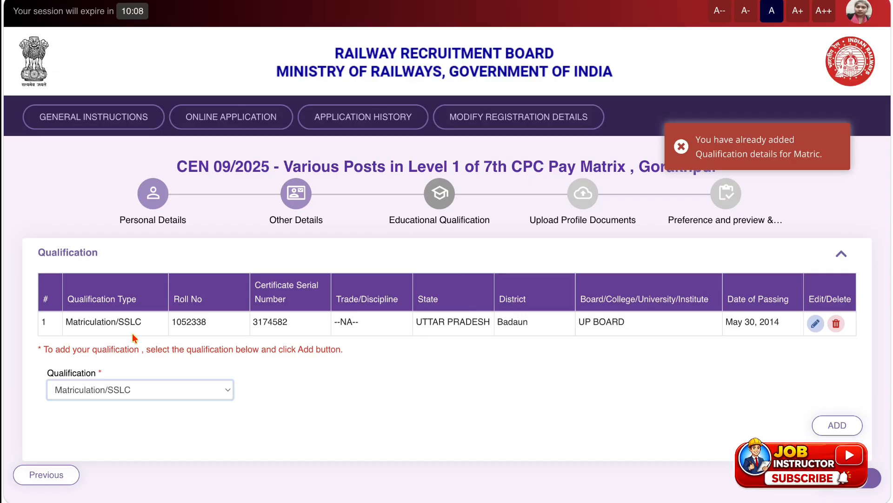
click(681, 147)
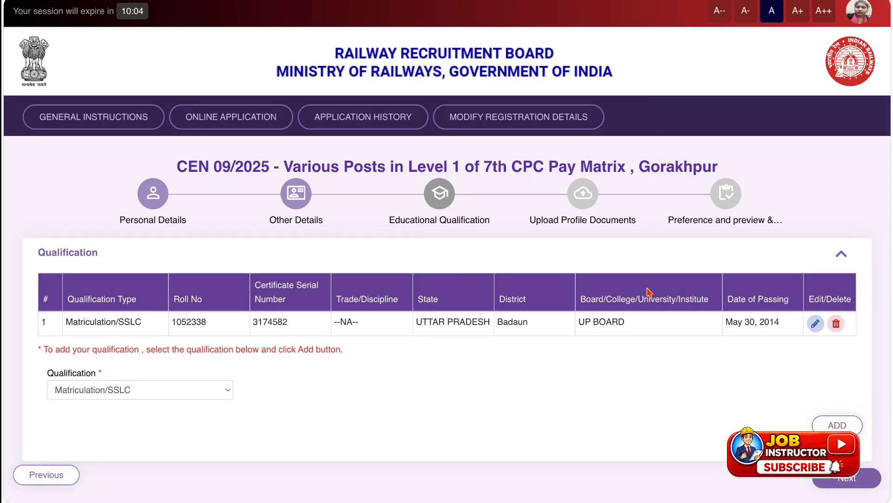
Open the Matriculation/SSLC entry for editing, check its details and save it with Update.
click(815, 324)
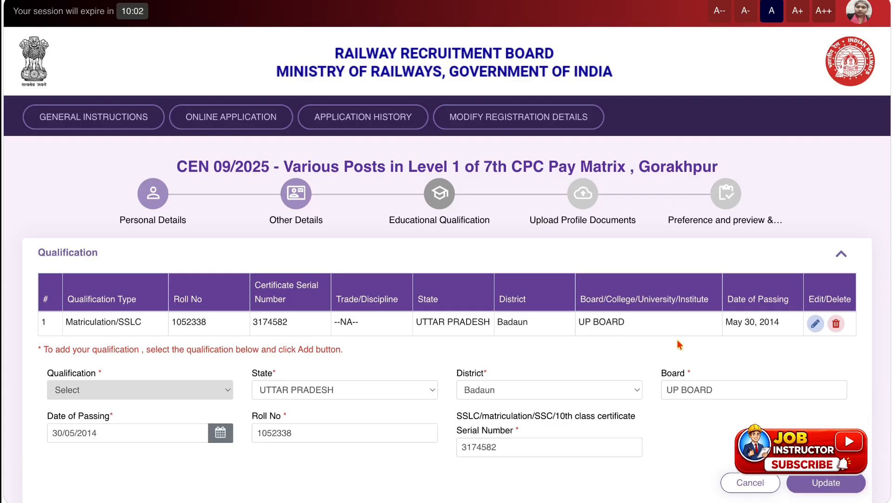
scroll(333, 390, down, 1)
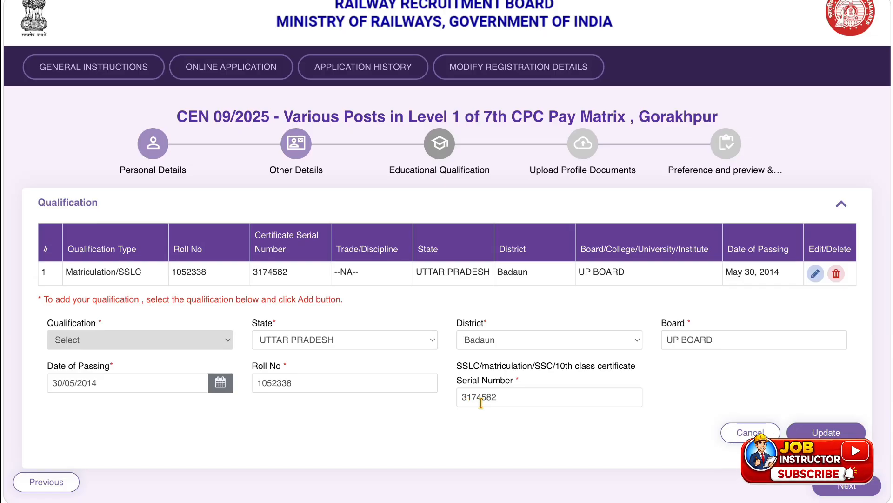
click(812, 432)
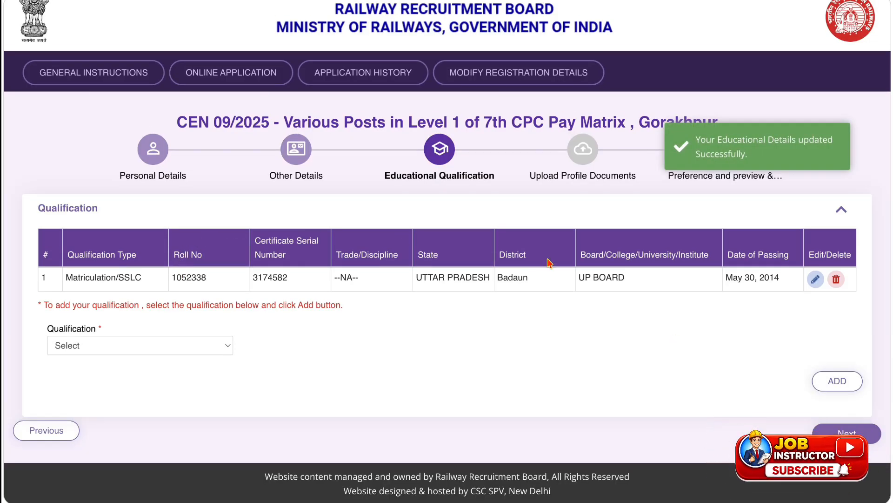
Try ITI as the additional qualification with Any Discipline as the trade, and look through the state and district choices.
click(175, 346)
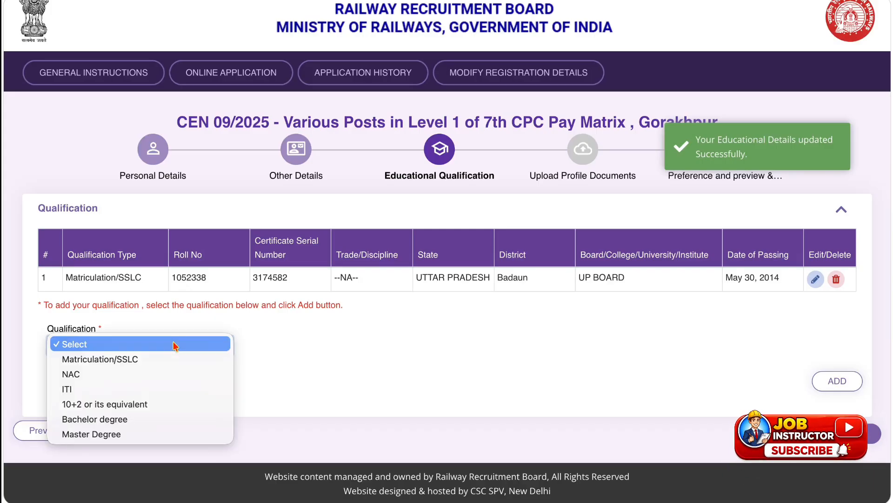
click(134, 388)
click(297, 352)
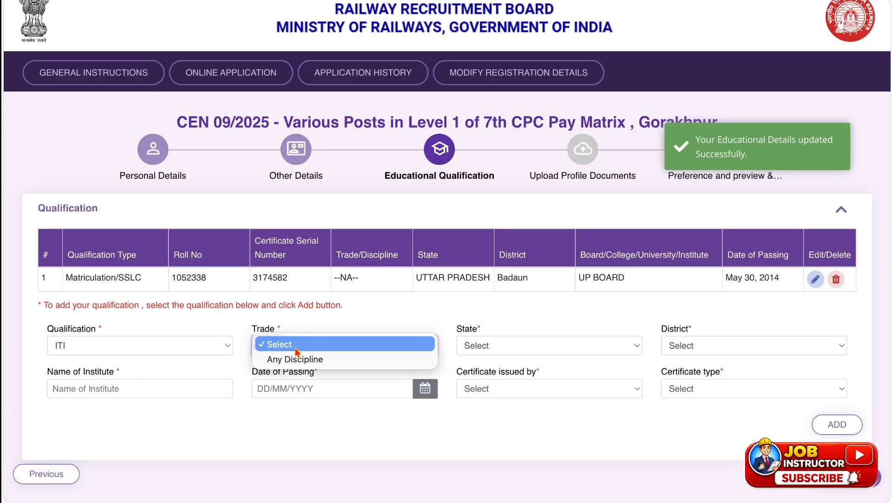
click(295, 359)
click(502, 349)
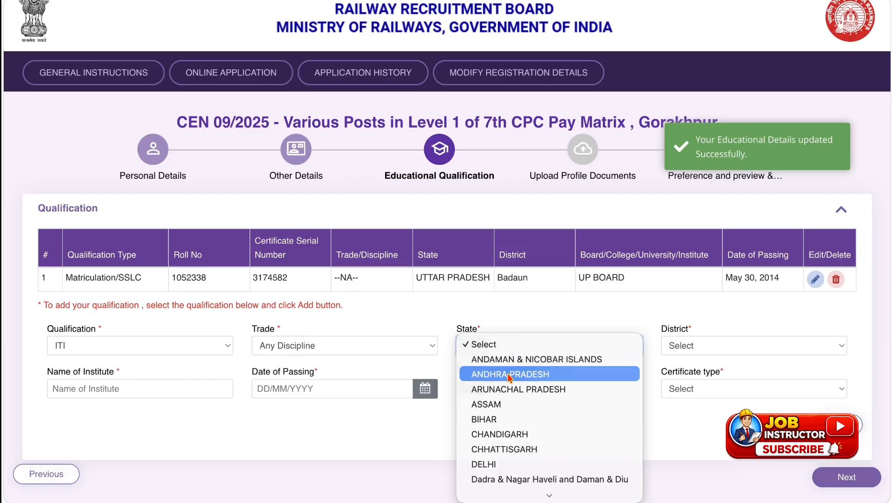
click(729, 347)
click(729, 347)
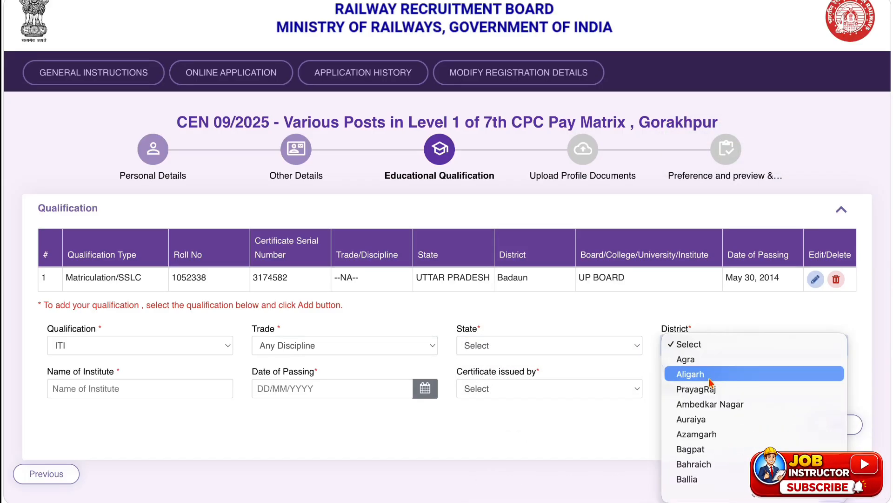
click(132, 391)
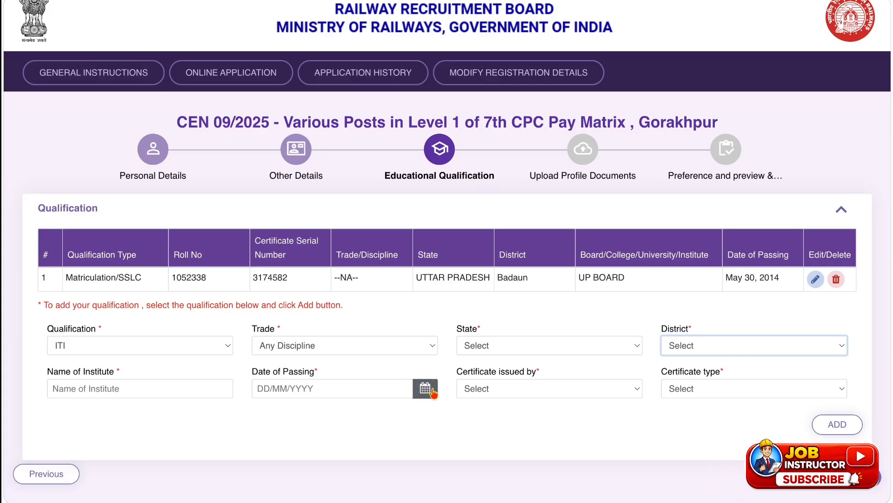
Try NCVT as the ITI certificate issuer with National Trade certificate(NTC) as the certificate type.
click(509, 388)
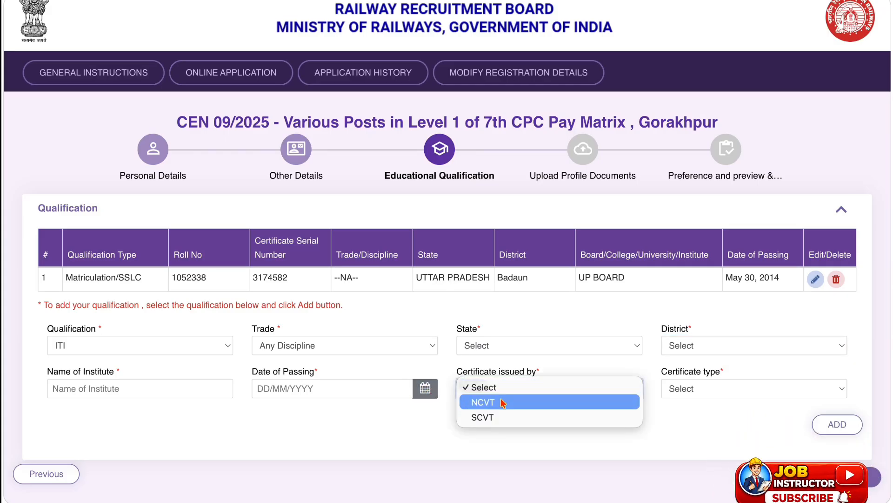
click(500, 401)
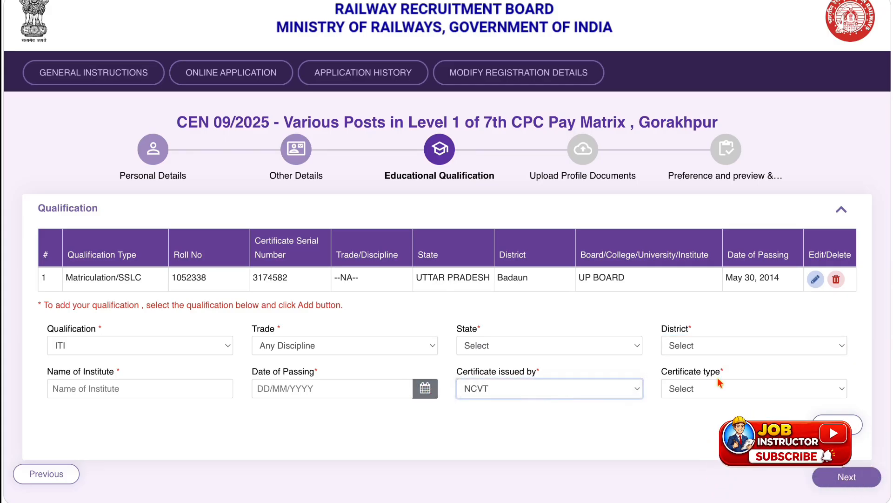
click(719, 387)
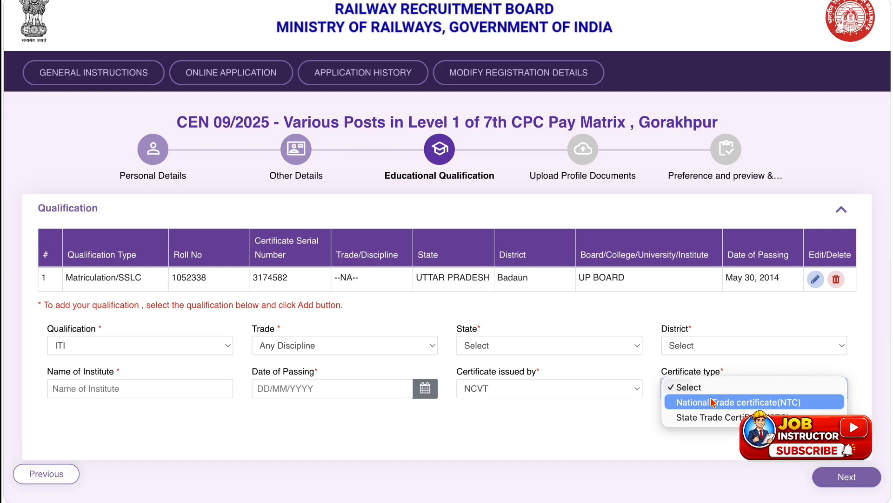
click(714, 402)
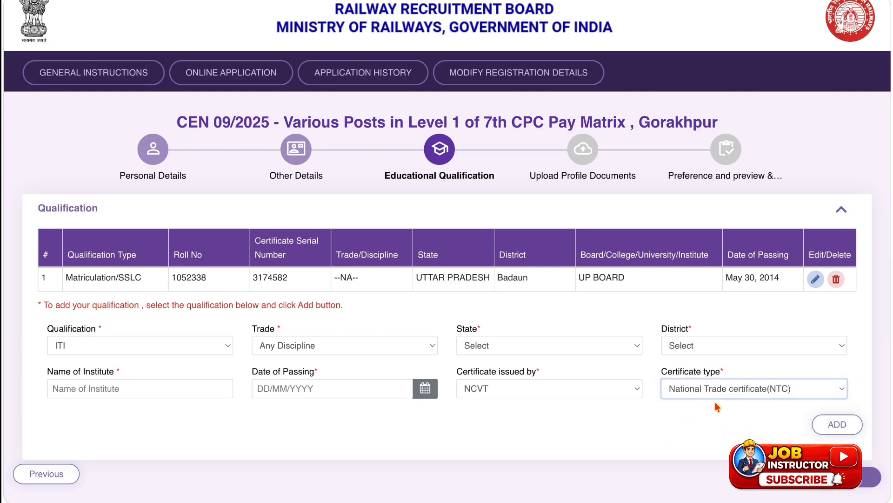
scroll(280, 313, down, 1)
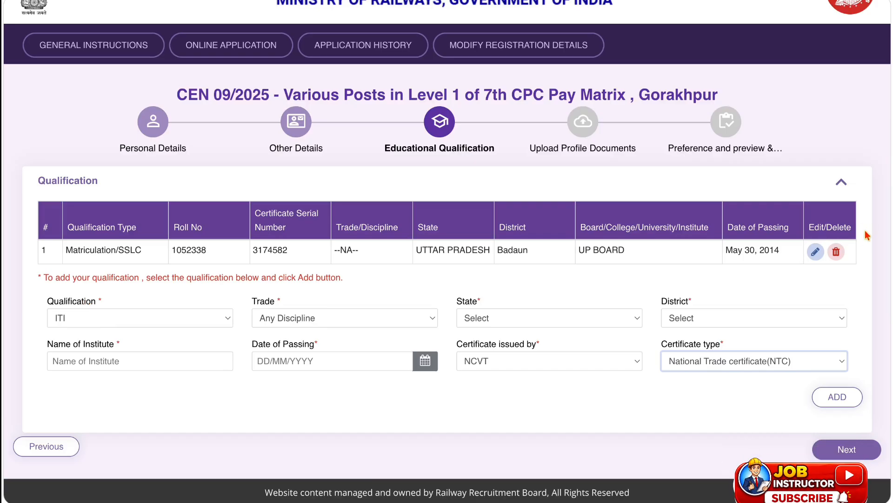
Try NAC as the qualification, with the certificate issued by NCVT and National Apprentice certificate(NAC) as its type.
click(166, 318)
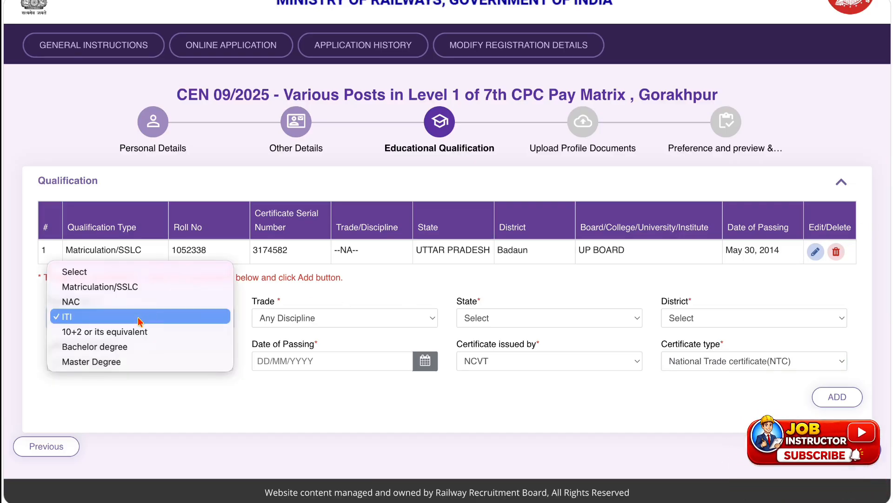
click(134, 302)
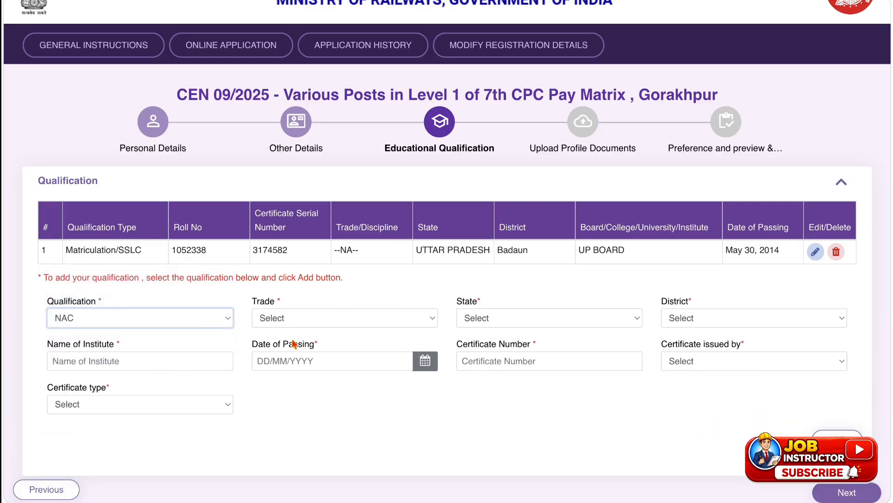
click(310, 326)
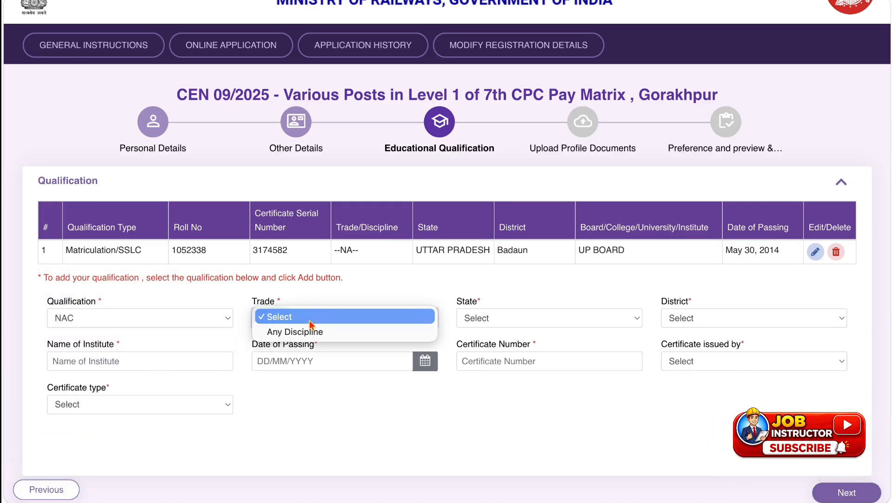
click(506, 309)
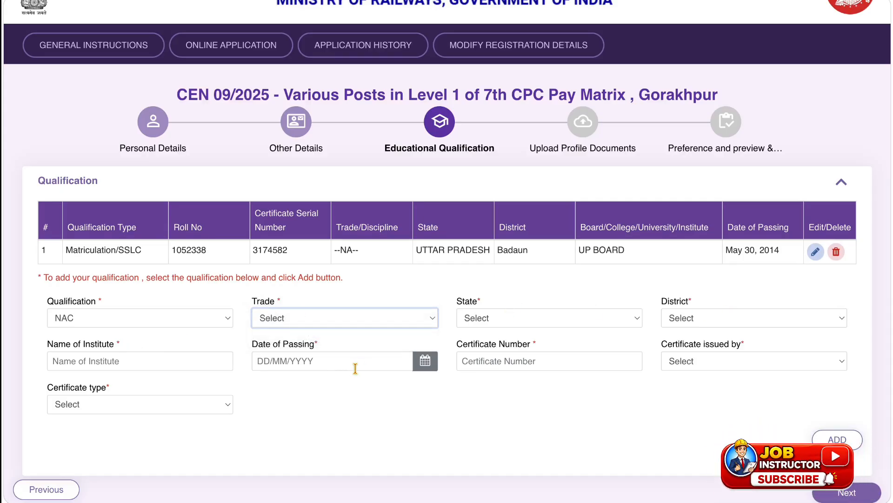
click(679, 366)
click(682, 375)
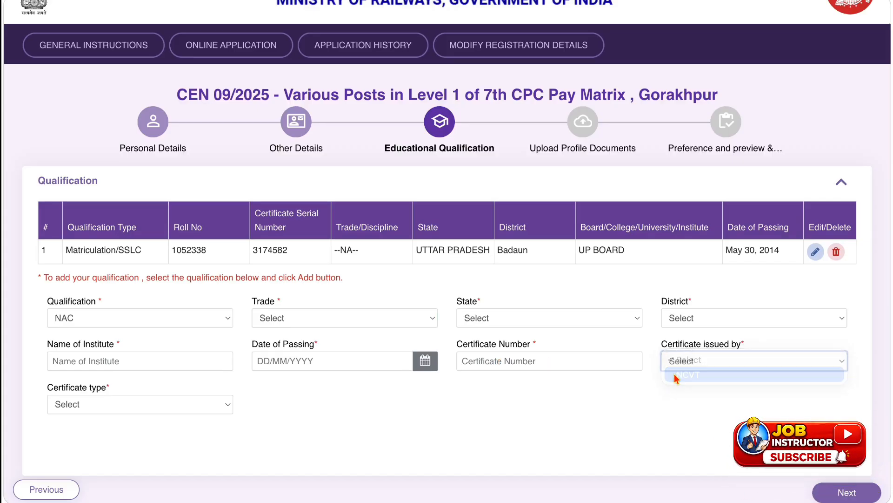
click(66, 405)
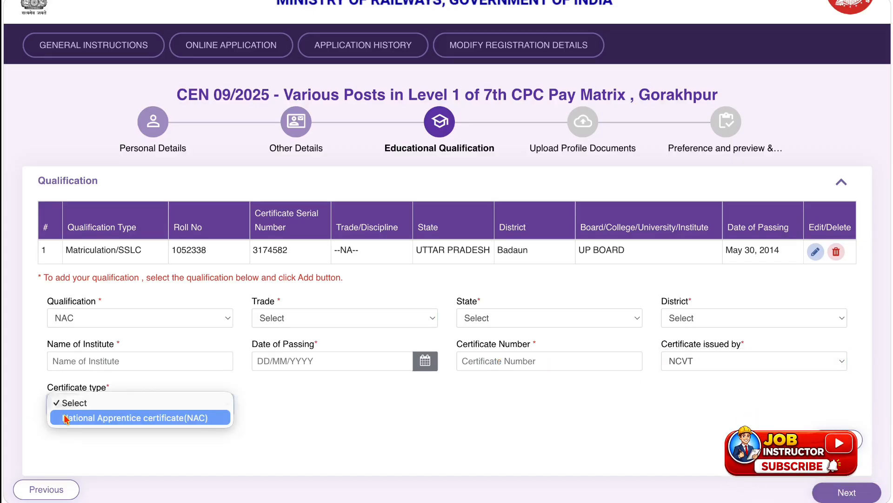
click(69, 417)
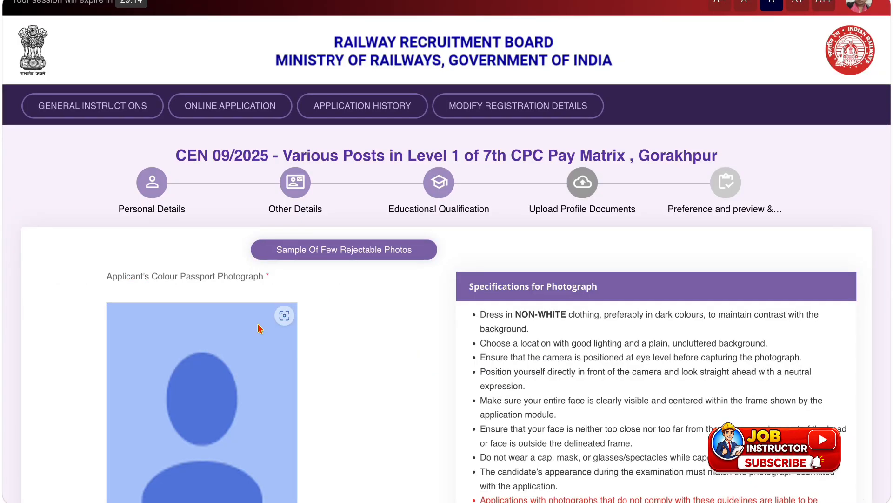
Review the photograph and signature upload sections, mark the signature file size limits and accept the own-signature declaration.
scroll(259, 329, down, 5)
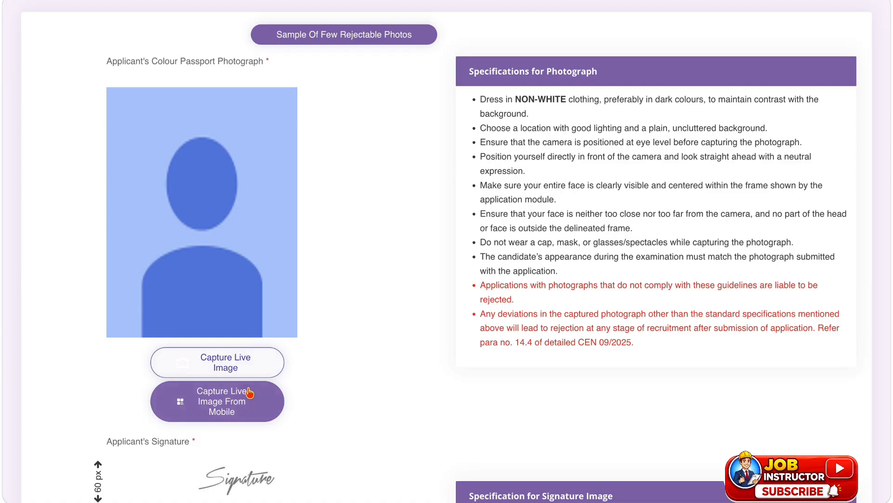
scroll(249, 393, down, 2)
scroll(249, 393, down, 3)
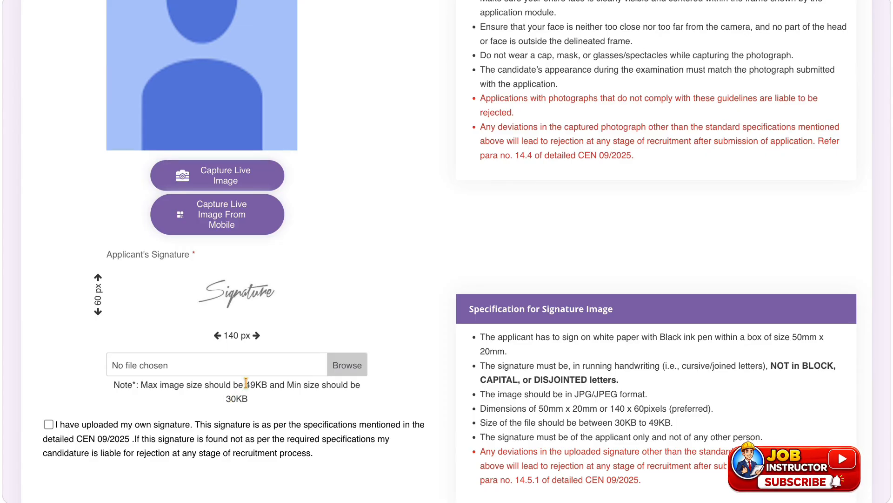
drag(246, 384, 252, 400)
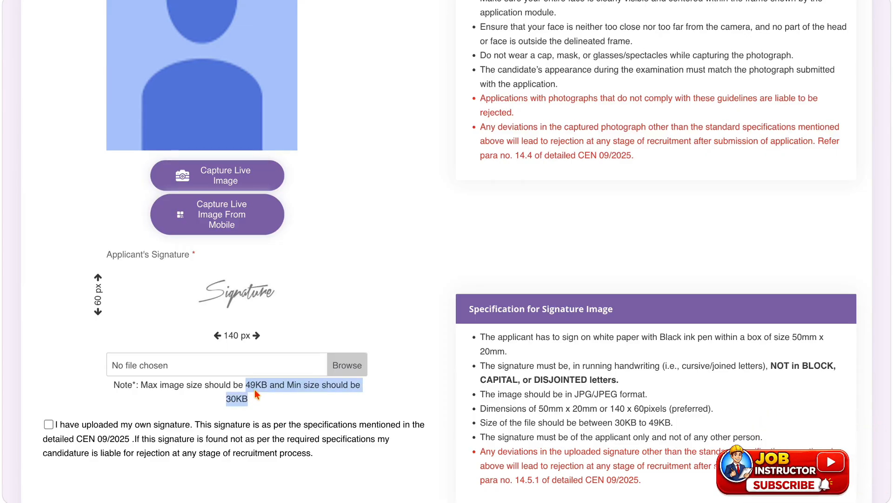
scroll(223, 395, down, 3)
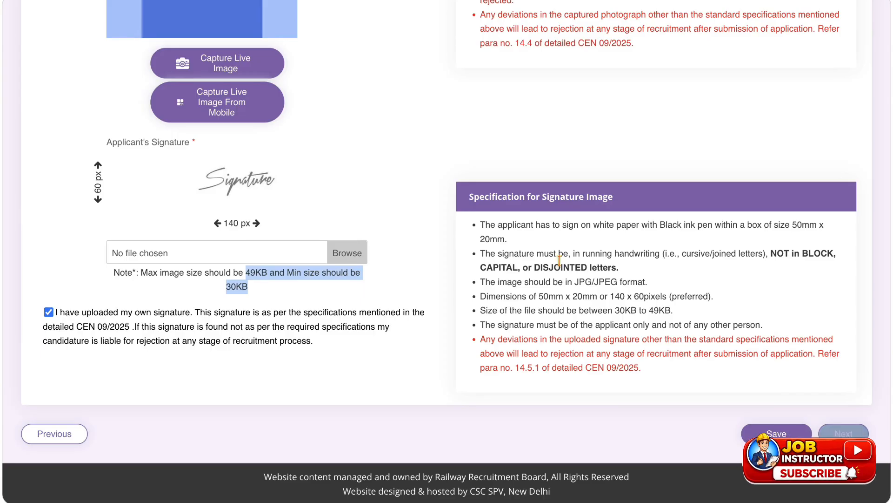
Examine the photograph specifications and highlight the clothing requirement.
scroll(560, 261, up, 4)
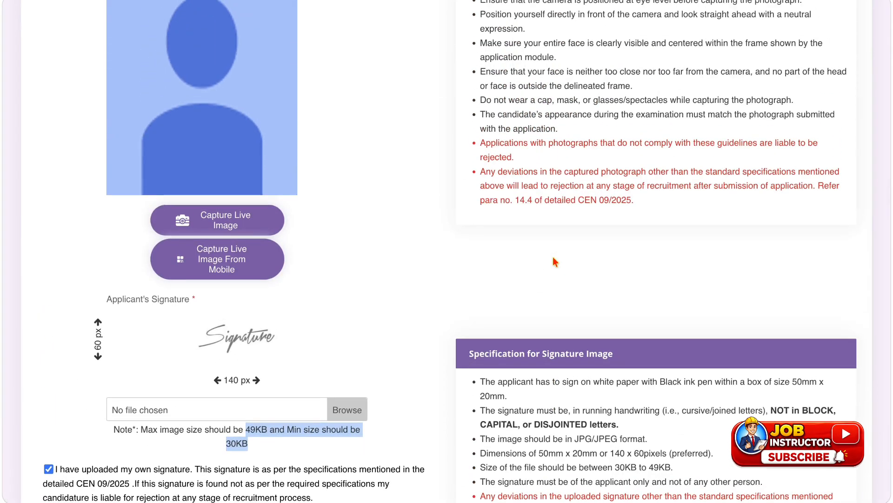
scroll(555, 262, up, 3)
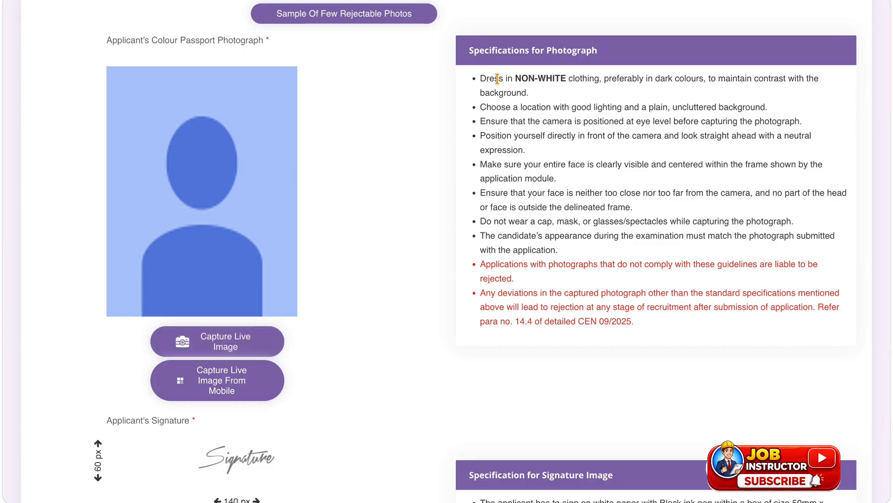
drag(497, 79, 704, 74)
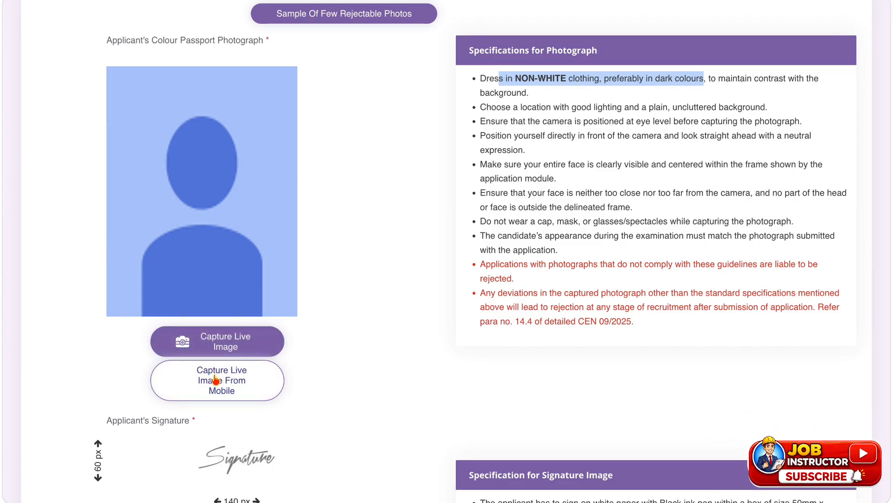
Bring up the QR code for capturing the live image from a mobile, highlight its OTP login instruction and close it.
click(232, 386)
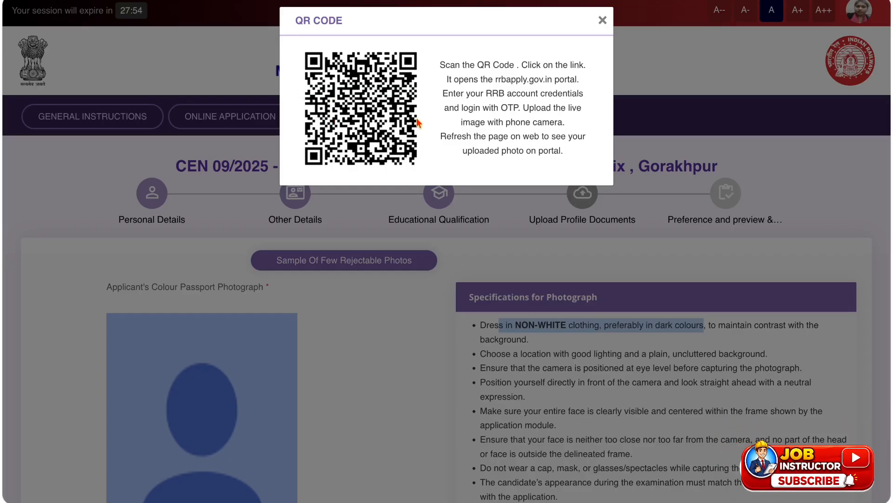
drag(463, 106, 523, 108)
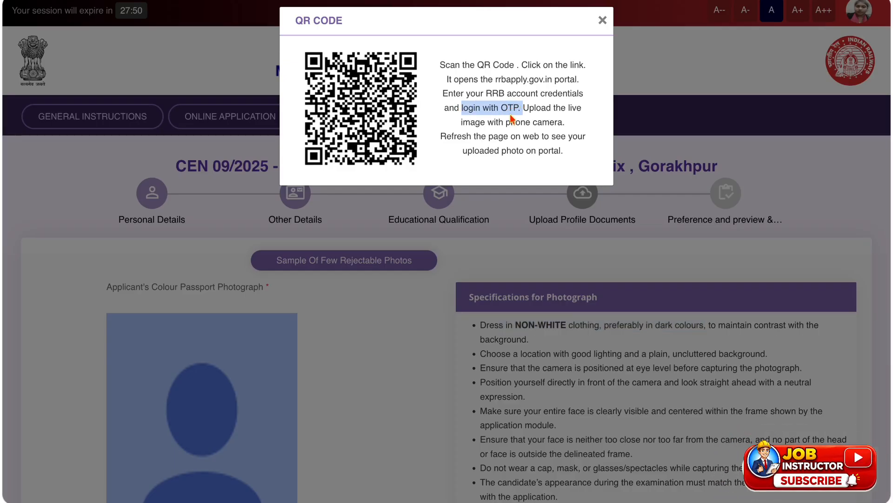
click(602, 20)
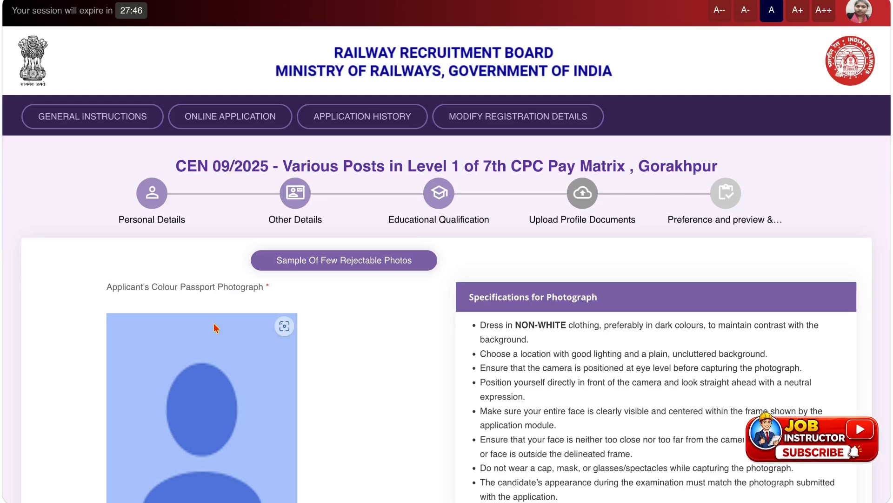
Try capturing the applicant's live photograph with the computer's camera, answering No to the twin question, and close the capture window.
scroll(207, 326, down, 2)
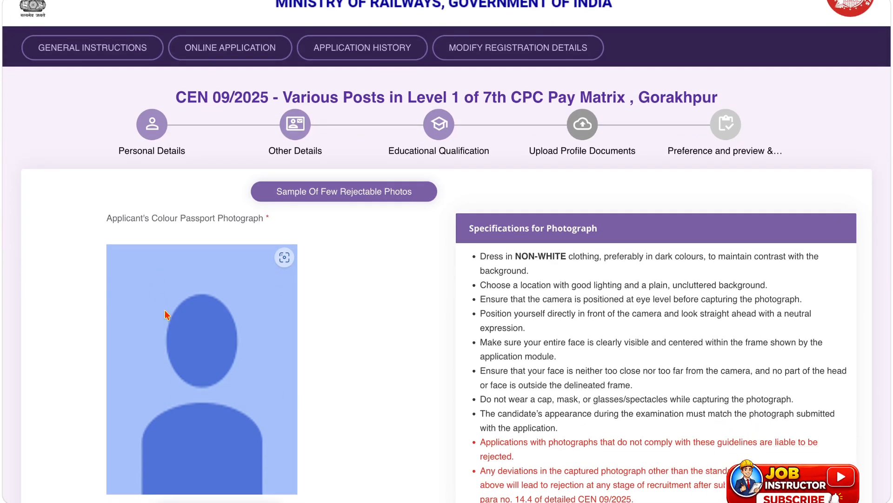
scroll(174, 314, down, 4)
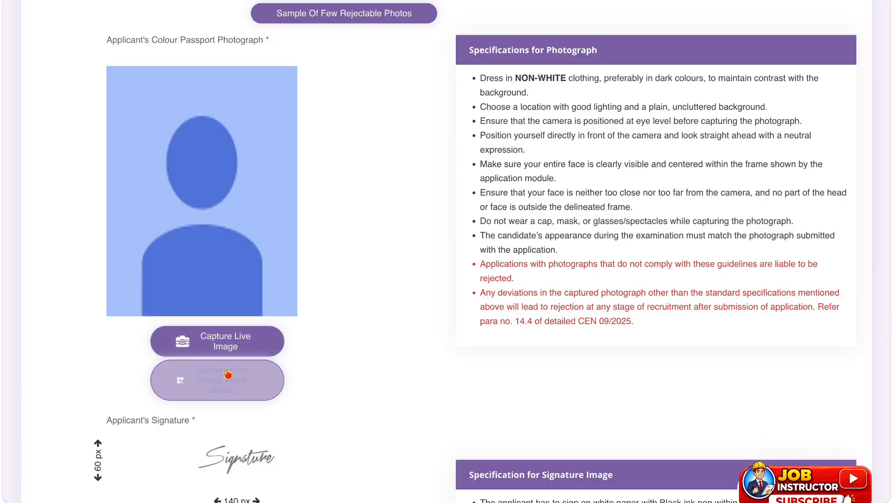
click(207, 346)
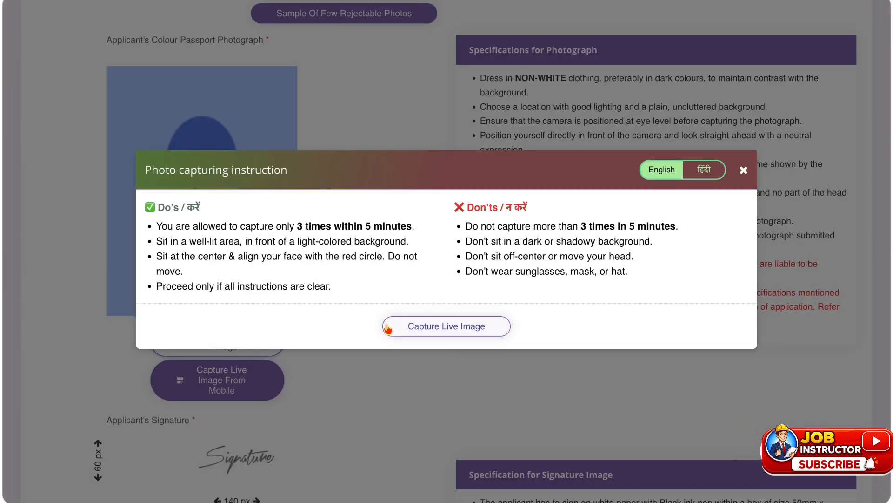
click(420, 326)
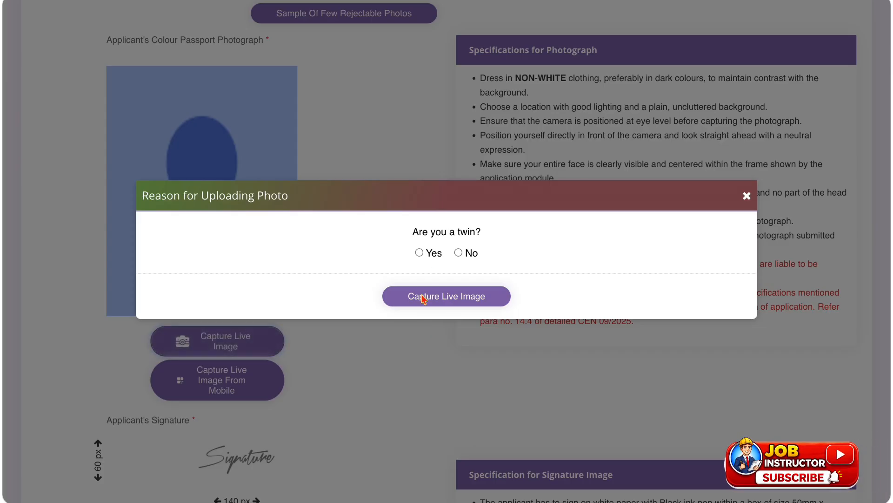
drag(412, 234, 470, 235)
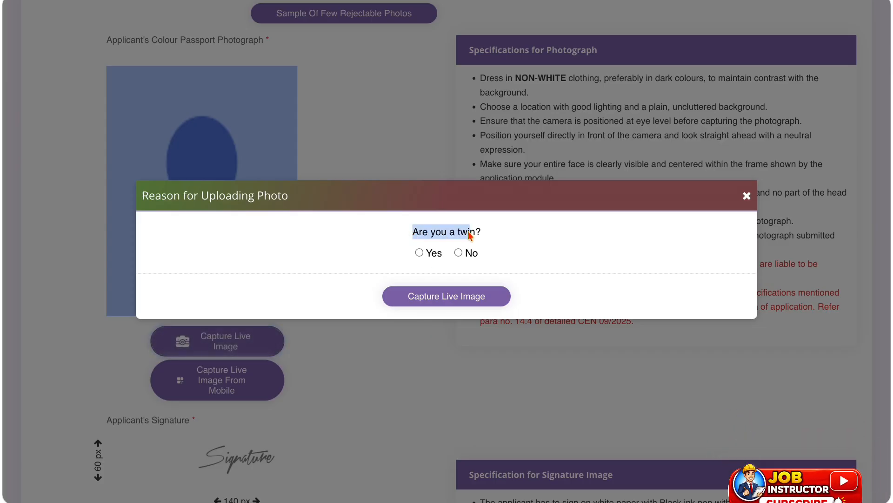
click(458, 253)
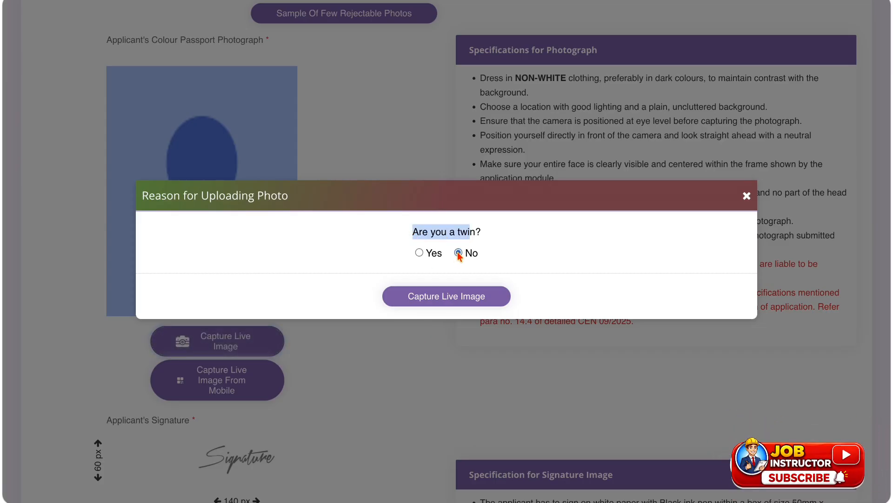
click(440, 297)
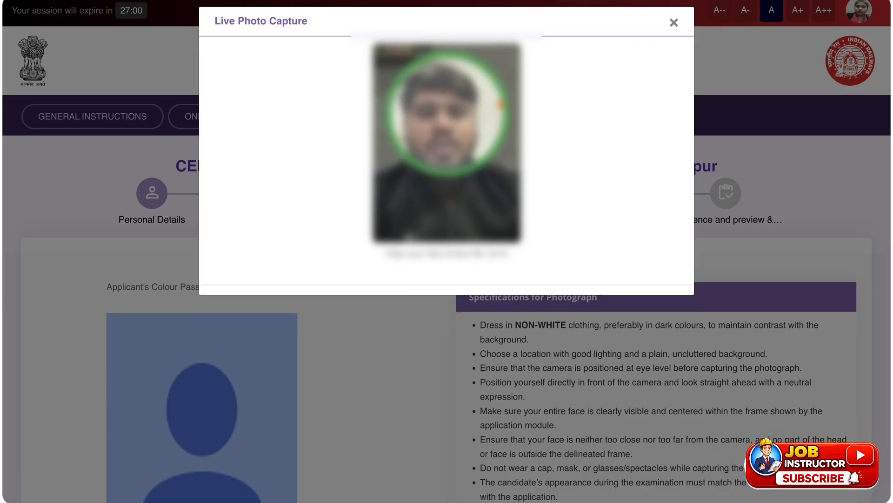
click(675, 22)
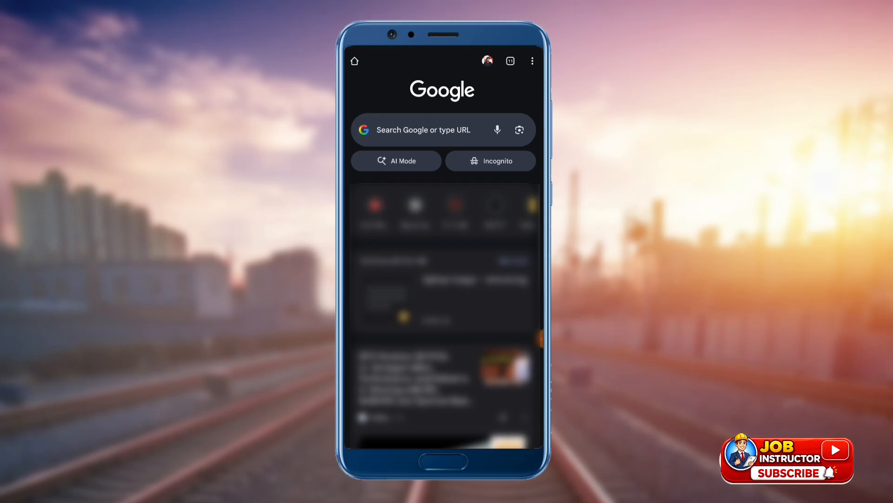
Switch to the phone browser, scan the photo-capture QR code with Google Lens and sign in to the RRB account with Aadhaar.
click(519, 130)
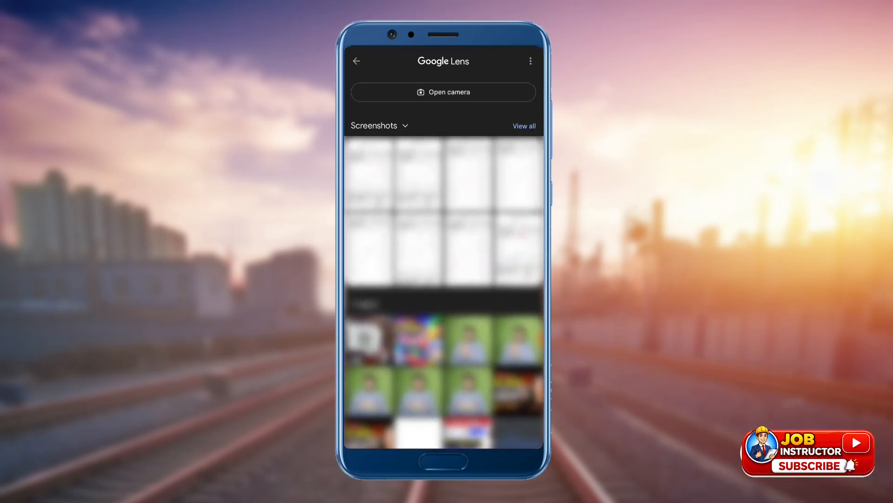
click(444, 91)
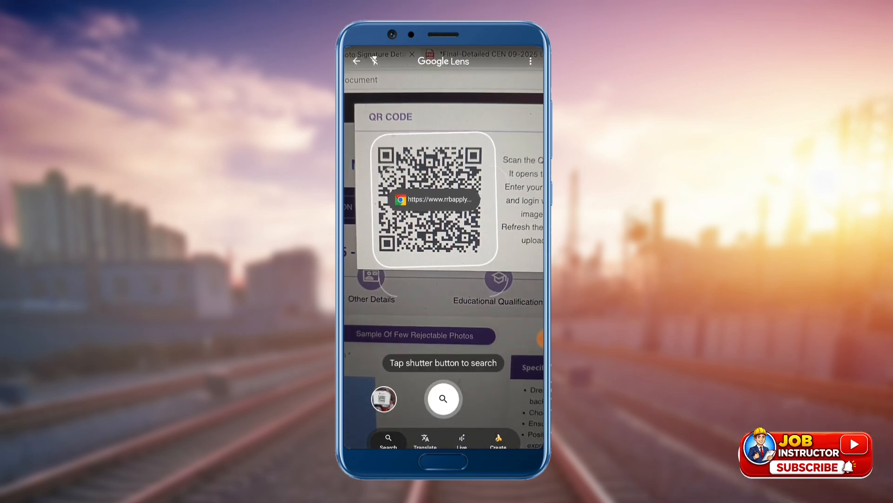
click(440, 199)
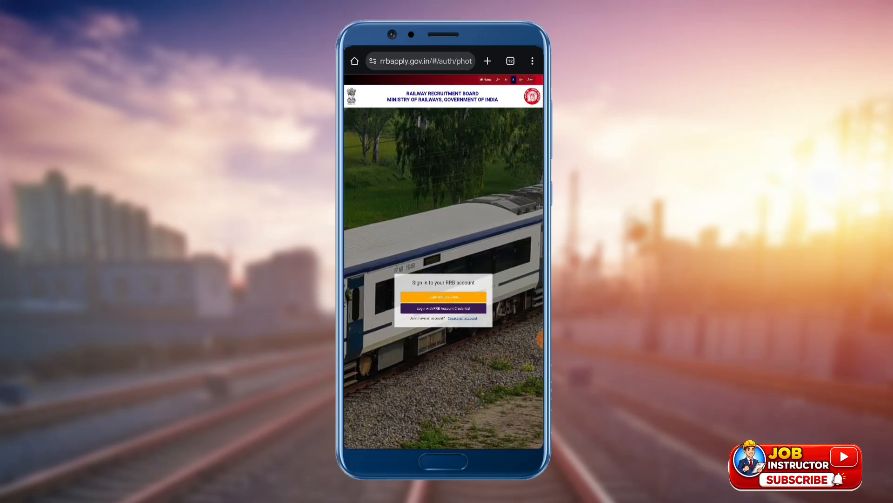
click(443, 297)
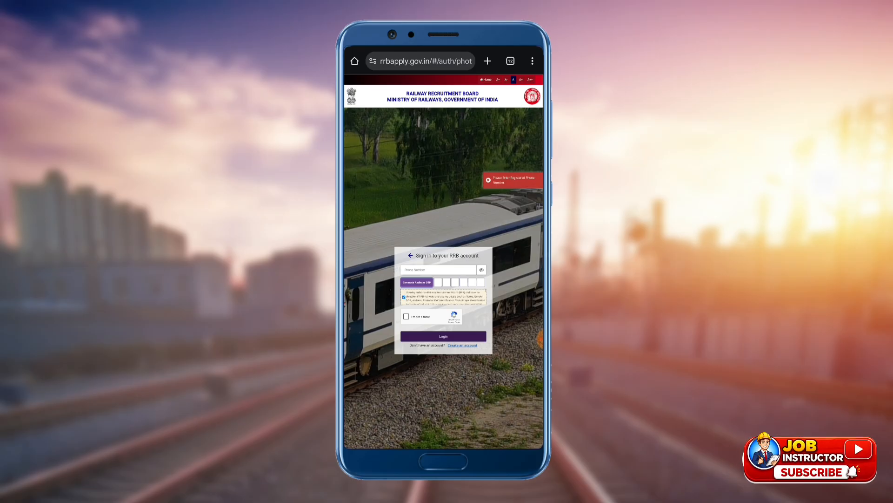
click(406, 317)
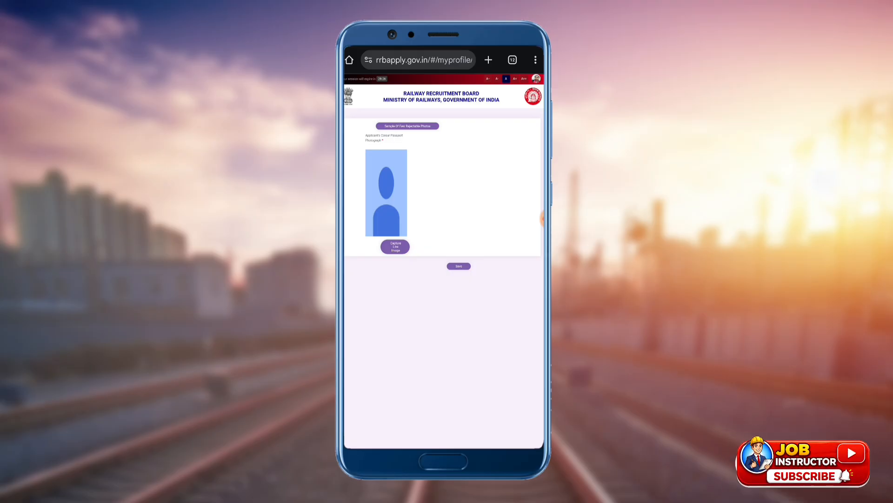
Capture the applicant's live photograph on the phone, answering No to the twin question, and save it.
scroll(428, 228, up, 1)
scroll(400, 187, up, 4)
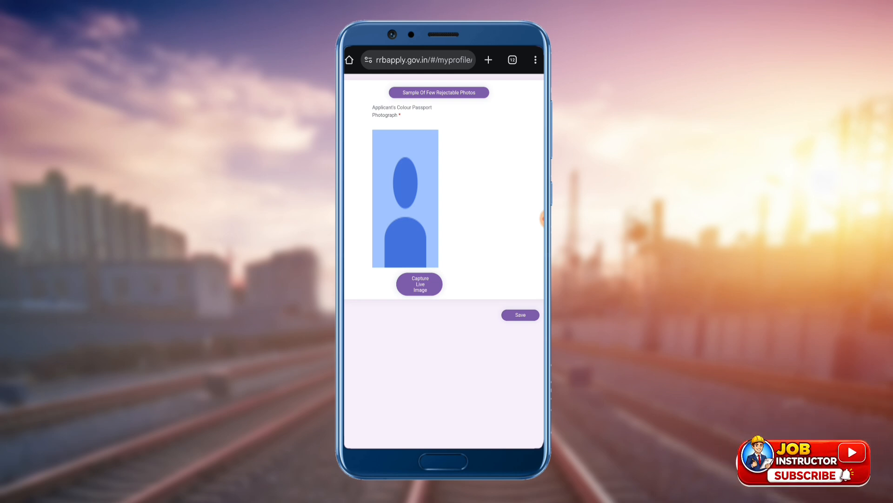
click(420, 284)
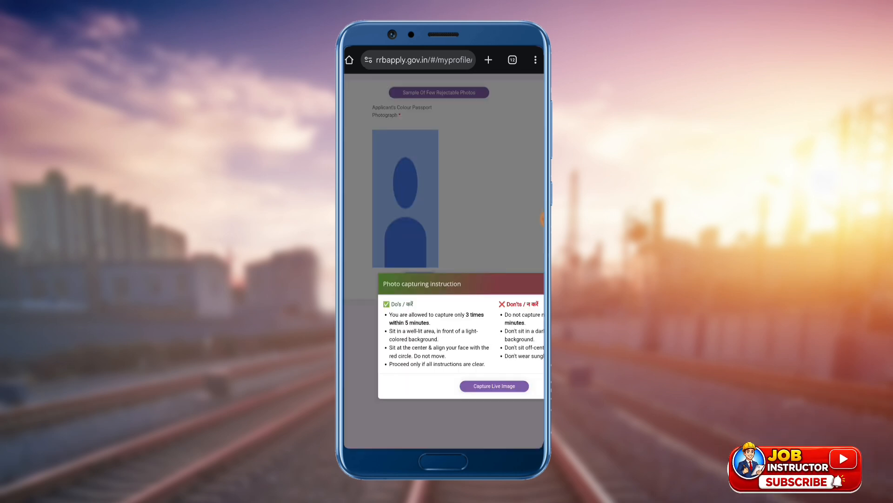
scroll(445, 260, down, 3)
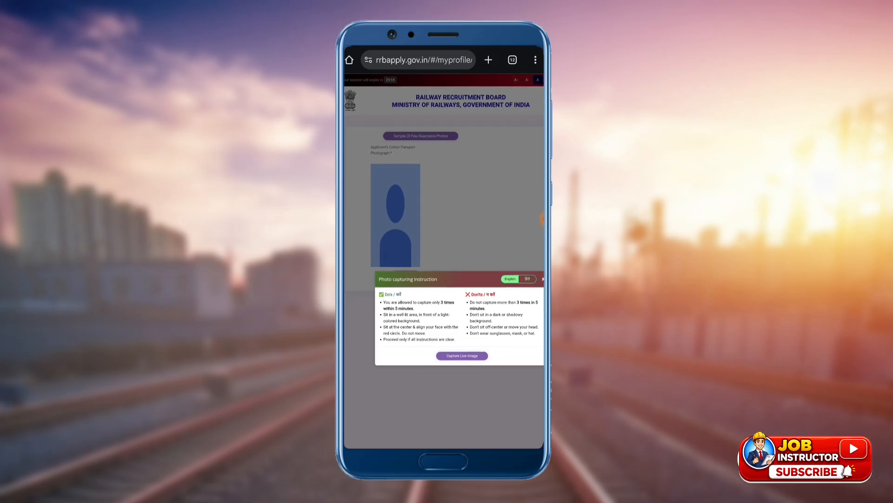
click(462, 355)
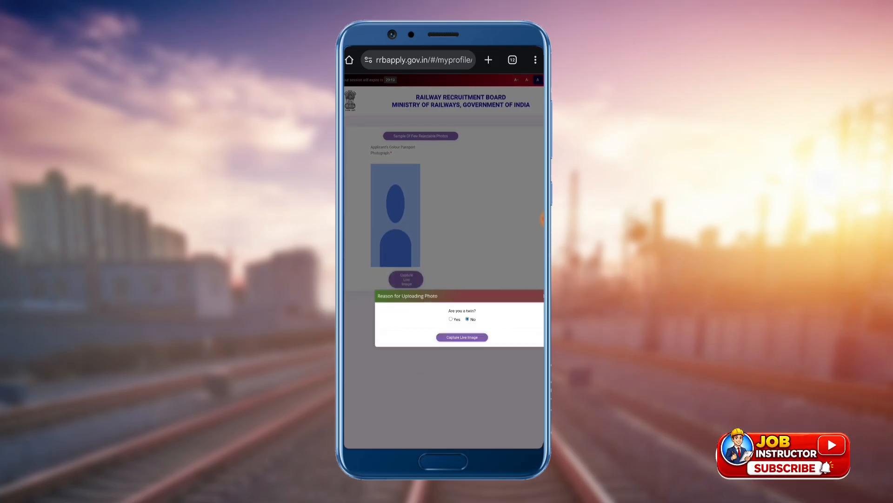
click(462, 337)
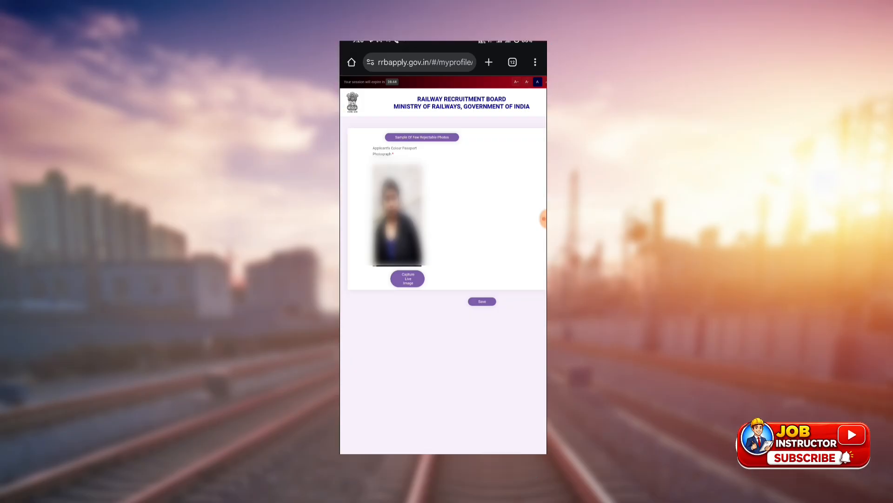
click(482, 302)
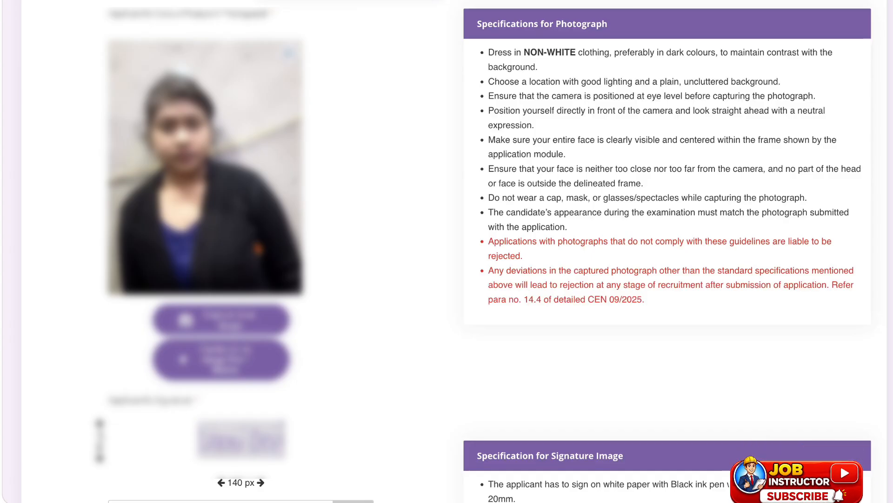
Accept the own-signature declaration on the computer, save the photograph and signature, and proceed to the post preferences.
scroll(259, 249, down, 5)
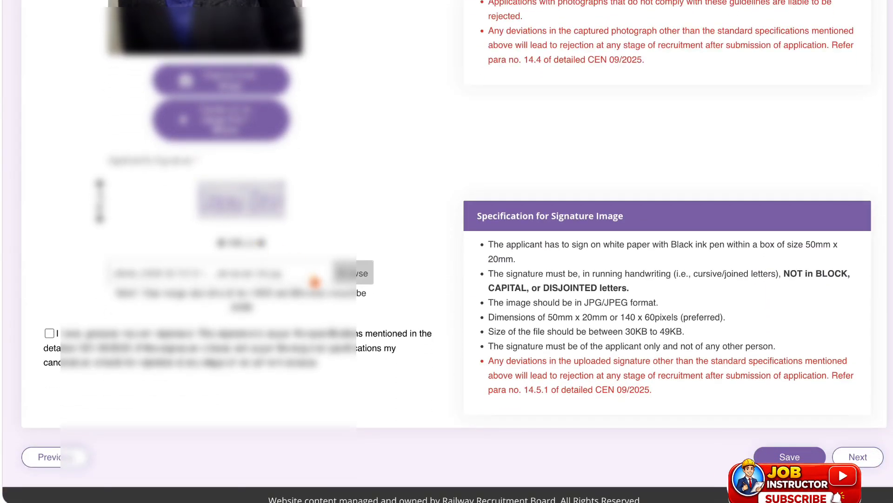
scroll(309, 282, down, 1)
click(50, 309)
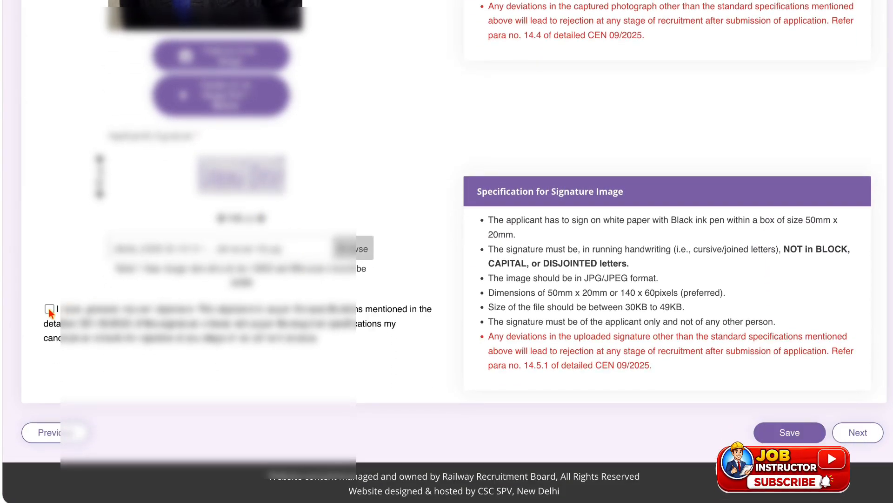
click(805, 431)
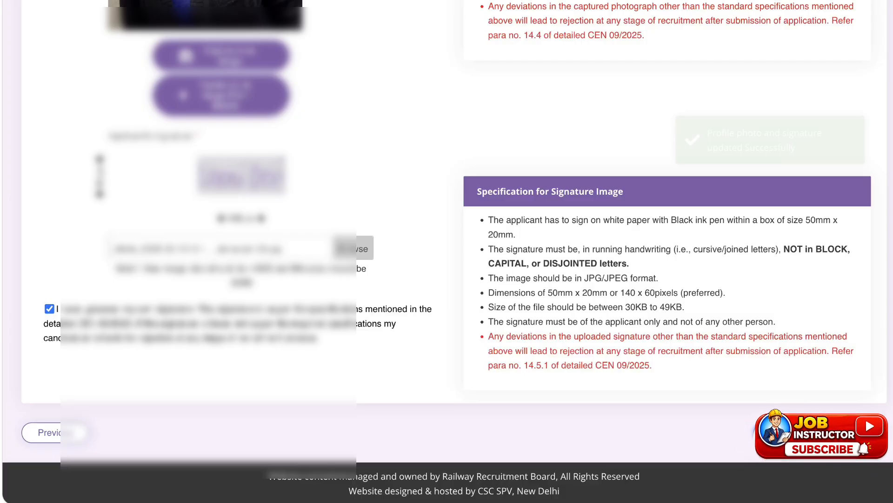
click(853, 430)
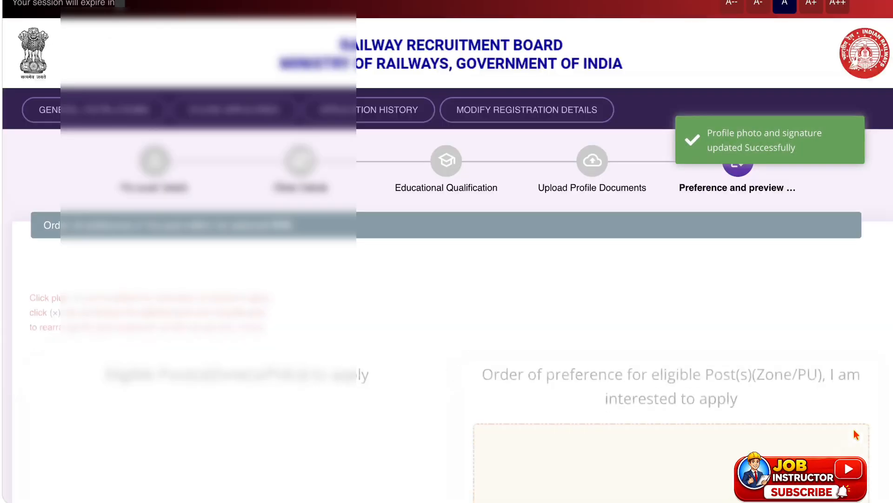
Examine the full list of eligible NER posts available for the preference order, highlighting its heading.
scroll(762, 314, down, 7)
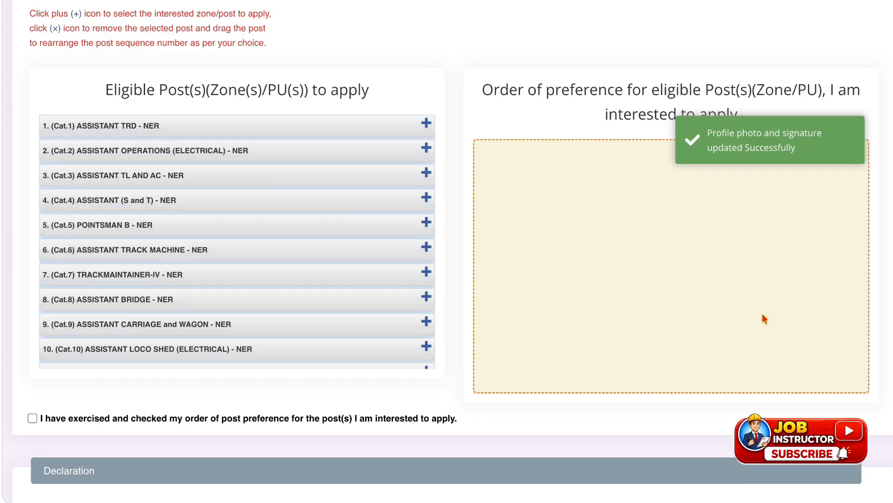
scroll(763, 313, down, 1)
scroll(763, 318, up, 1)
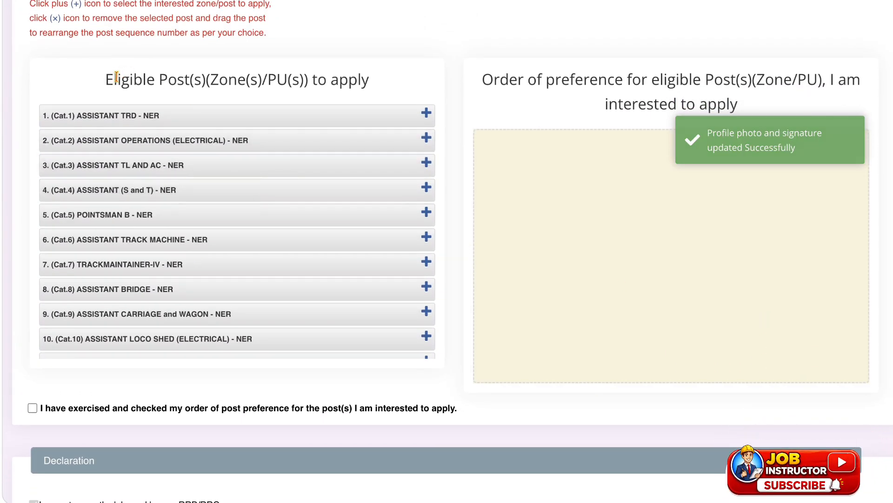
drag(139, 80, 250, 80)
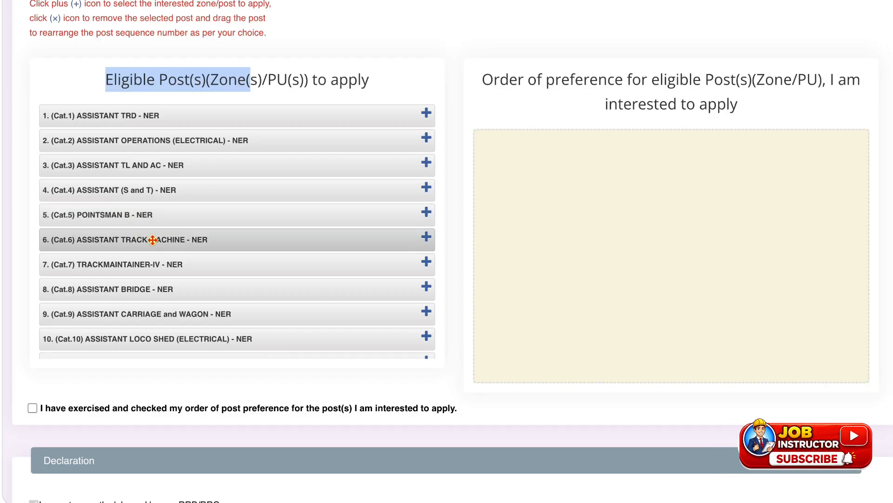
scroll(166, 270, down, 3)
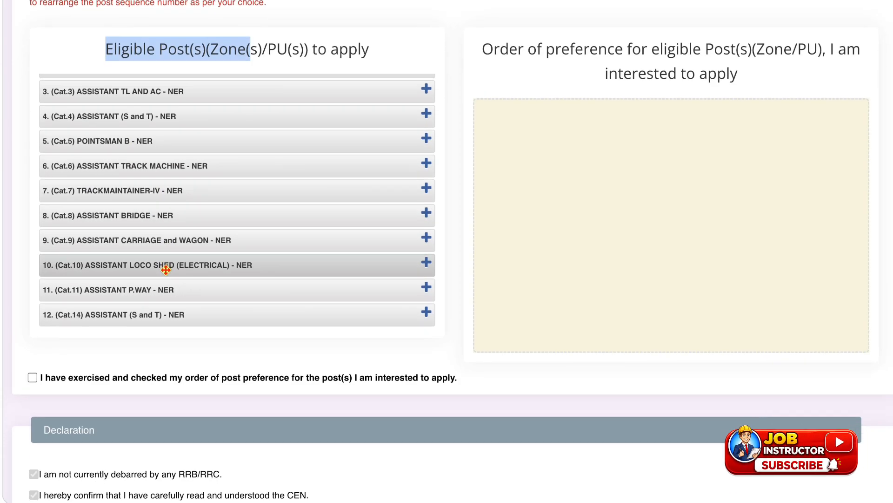
scroll(165, 270, up, 2)
scroll(166, 269, down, 2)
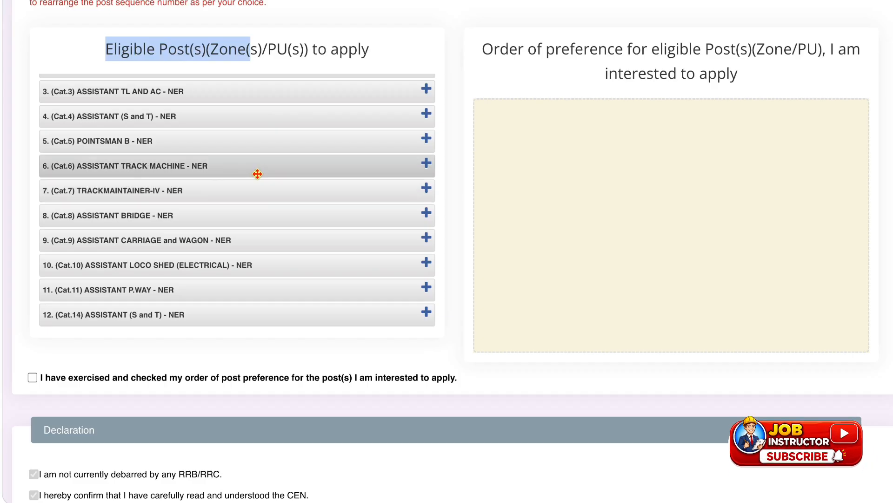
scroll(275, 172, up, 2)
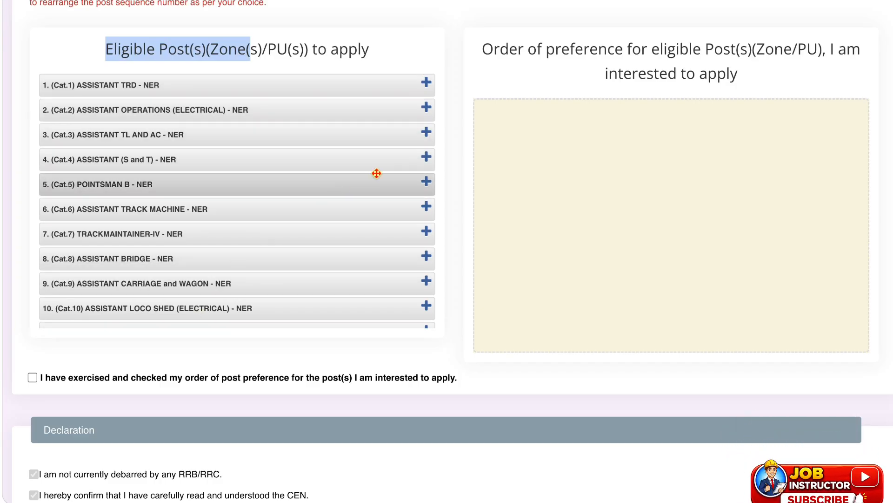
Add the NER posts Cat.2, Cat.3, Cat.5, Cat.9, Cat.11, Cat.1, Cat.6 and Cat.8 to the preference order in that sequence.
click(427, 108)
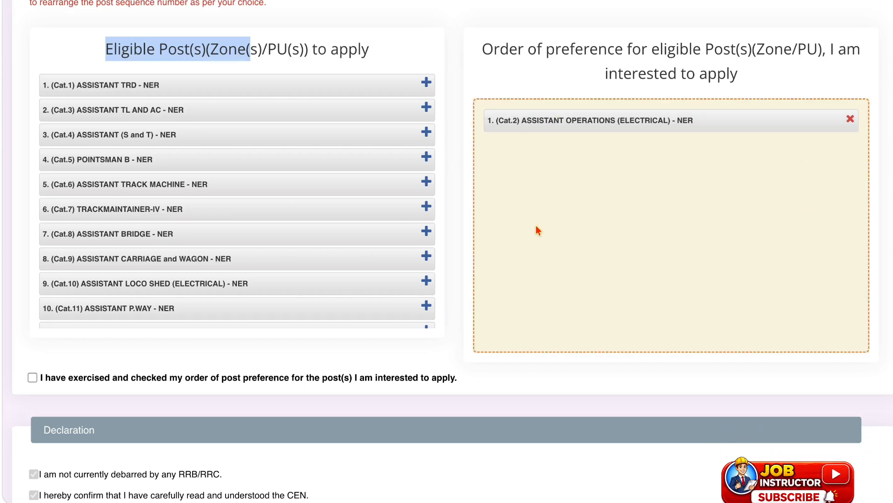
click(427, 110)
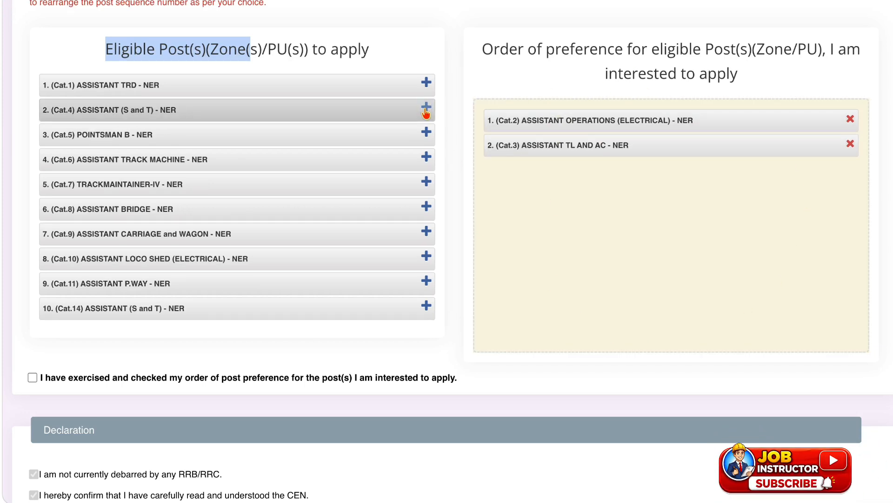
click(426, 132)
click(424, 205)
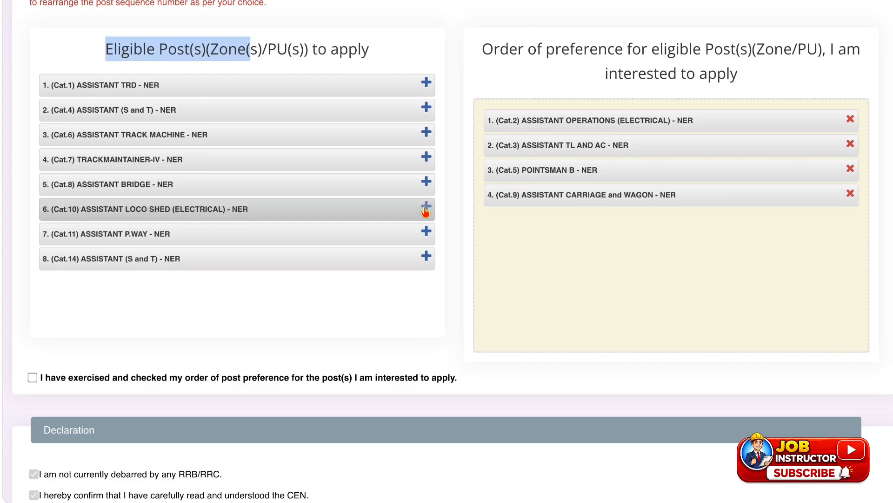
click(426, 230)
click(426, 85)
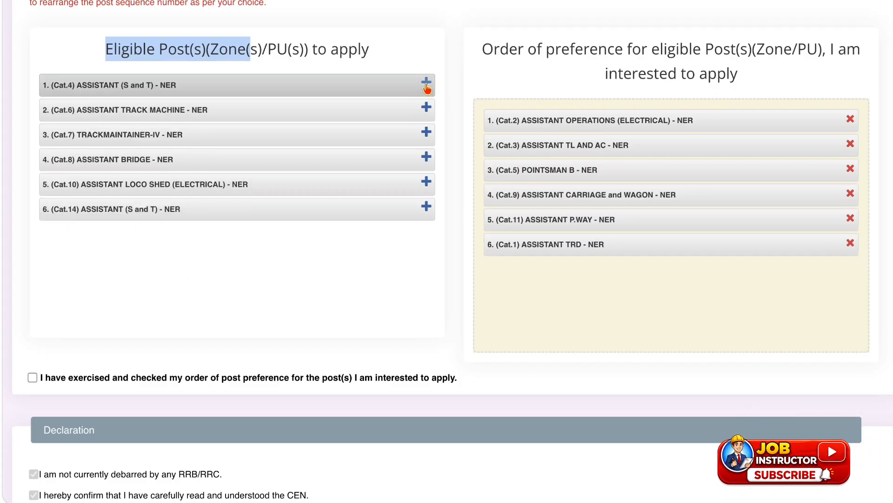
click(426, 110)
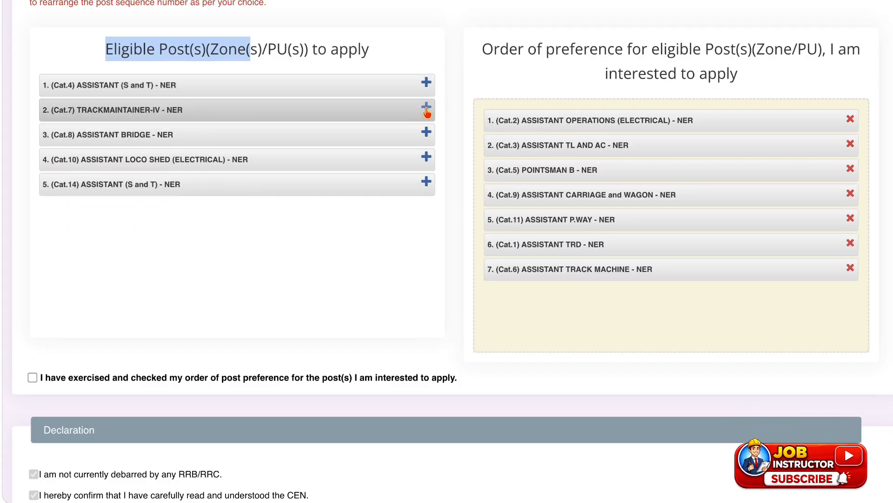
click(425, 134)
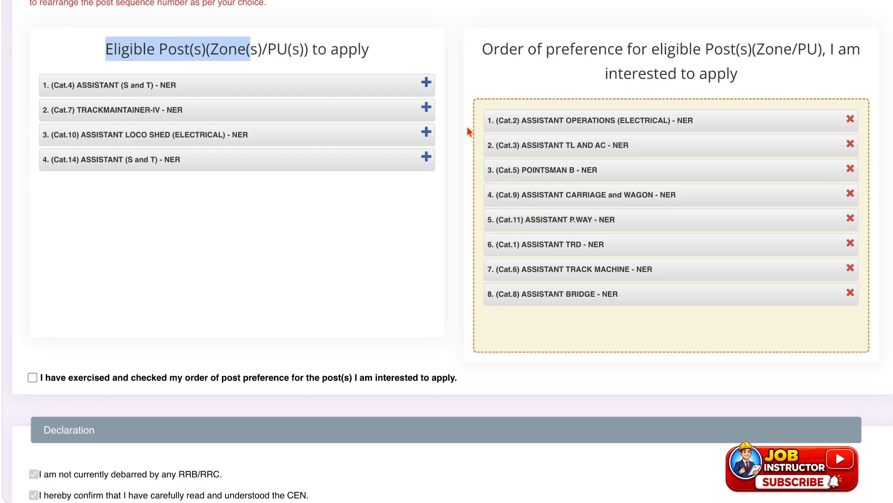
Add the remaining NER posts Cat.4, Cat.10, Cat.14 and Cat.7 to the preference order in that sequence.
click(426, 85)
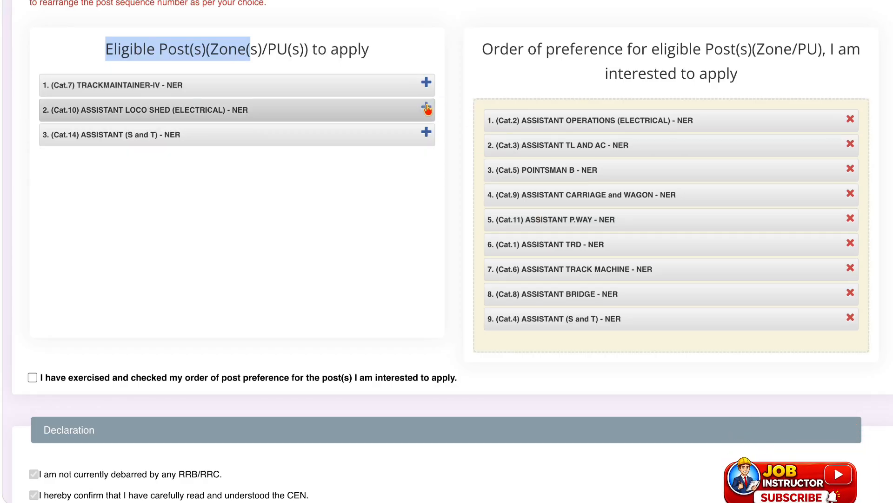
click(427, 109)
click(426, 108)
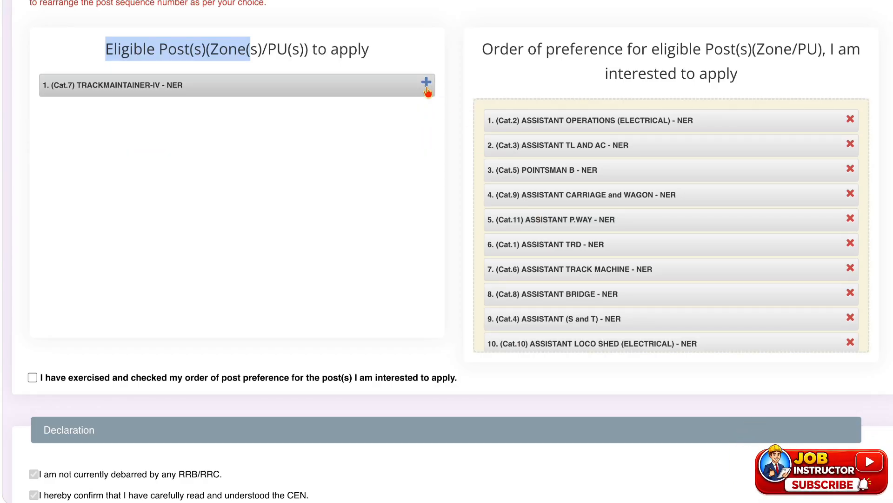
click(426, 85)
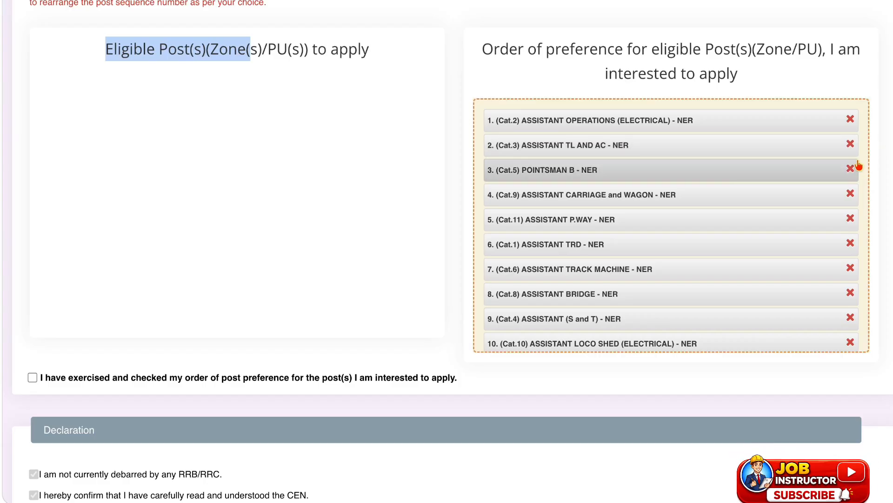
Move the Cat.5 Pointsman B post to the end of the preference order by removing it and adding it again.
click(851, 169)
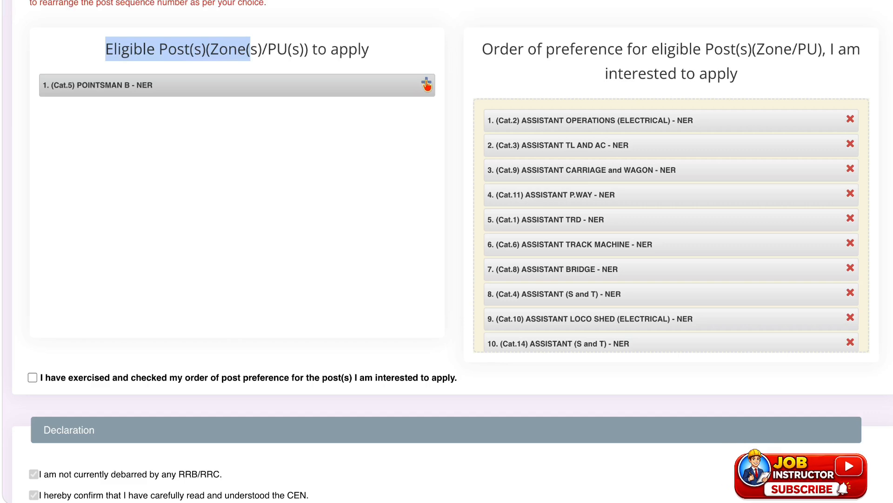
click(426, 85)
scroll(561, 207, down, 2)
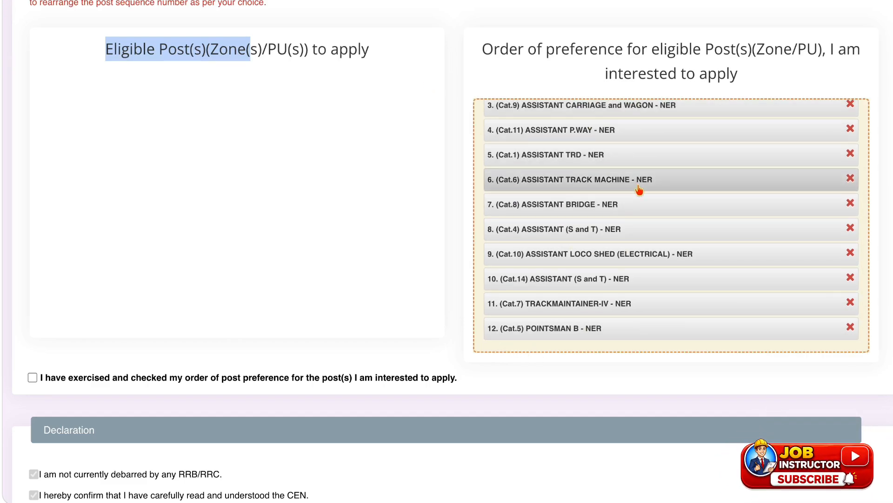
Accept the post-preference, score-sharing and eligibility declarations, enter BUADAUN as the place, and save the post preferences.
scroll(630, 260, down, 2)
scroll(628, 268, down, 3)
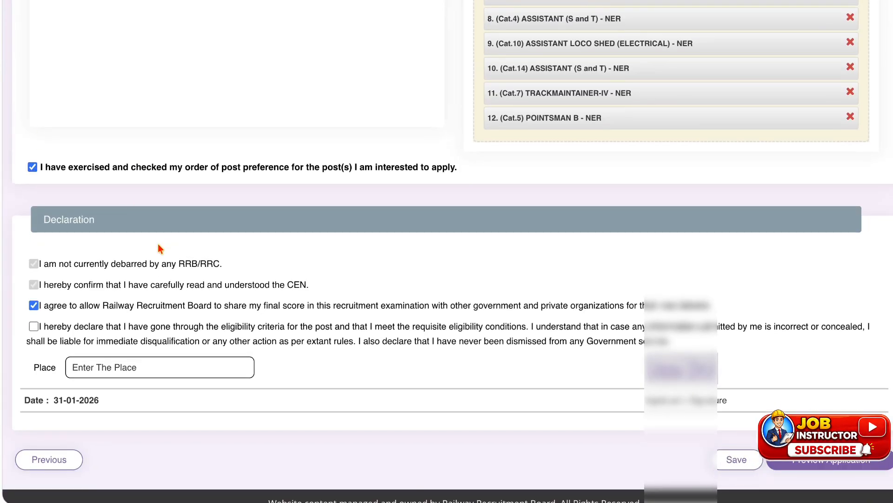
scroll(140, 260, down, 1)
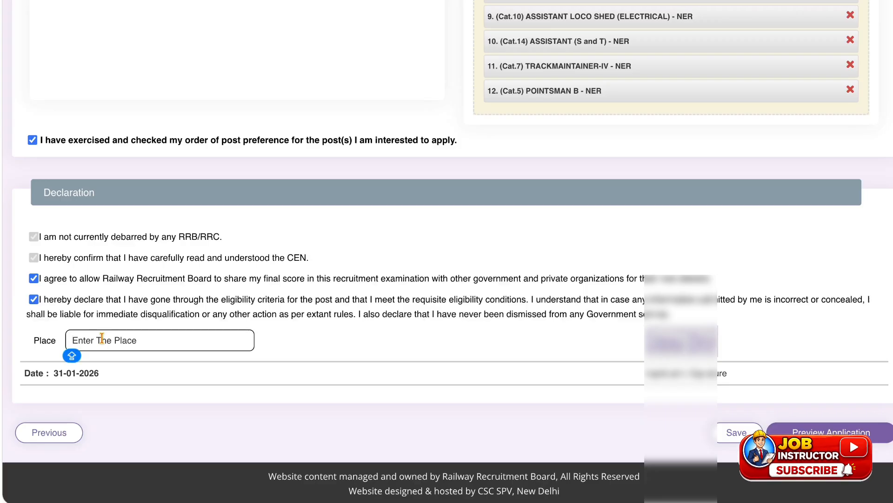
text(BUADA)
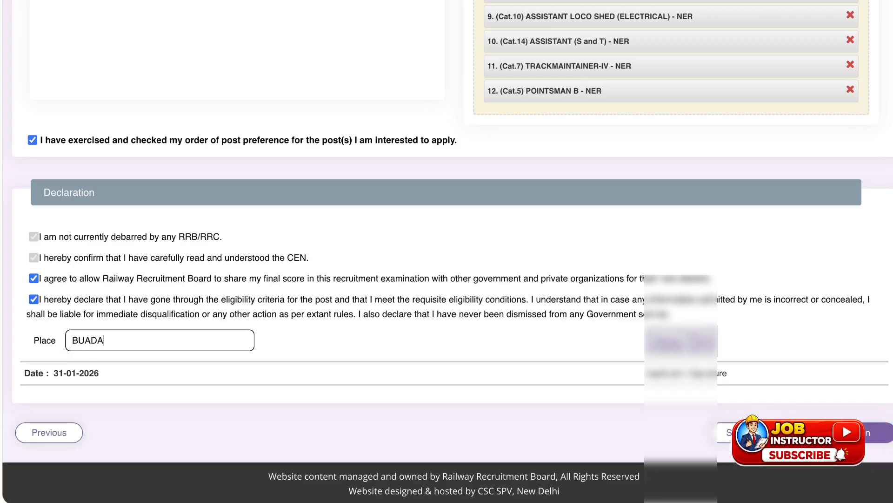
text(UN)
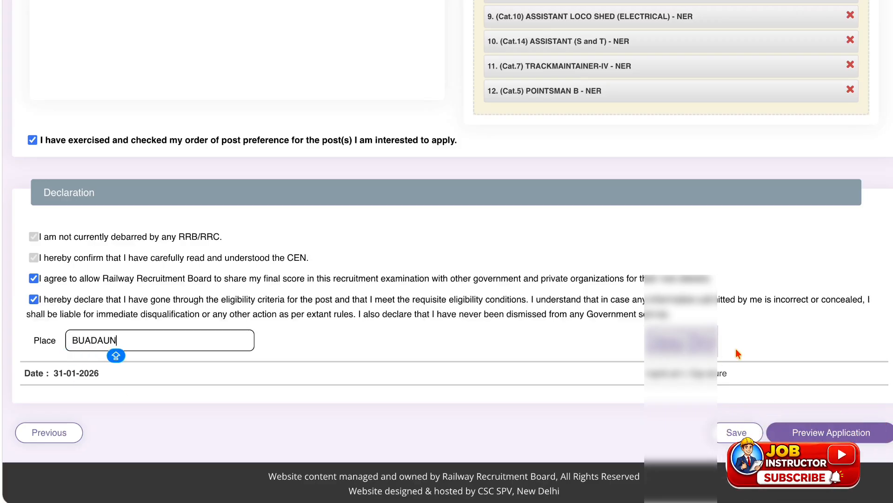
click(744, 435)
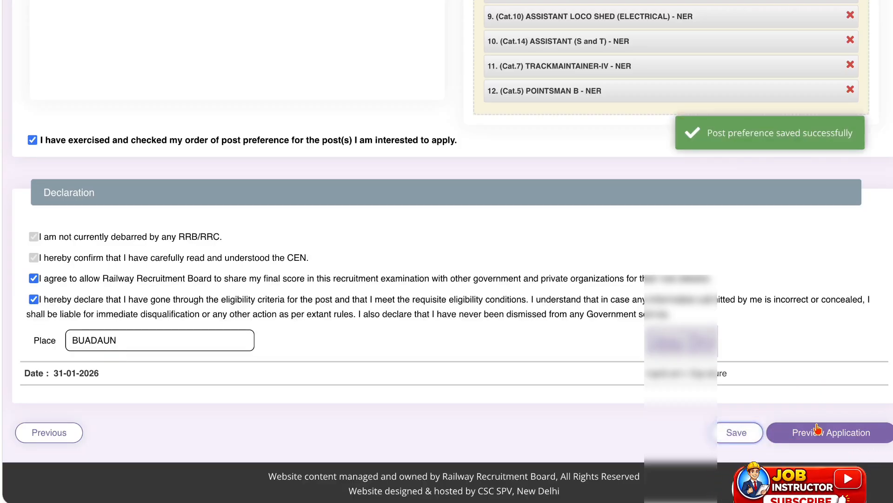
Preview the application and review its details through to the post preference order and declaration.
click(817, 429)
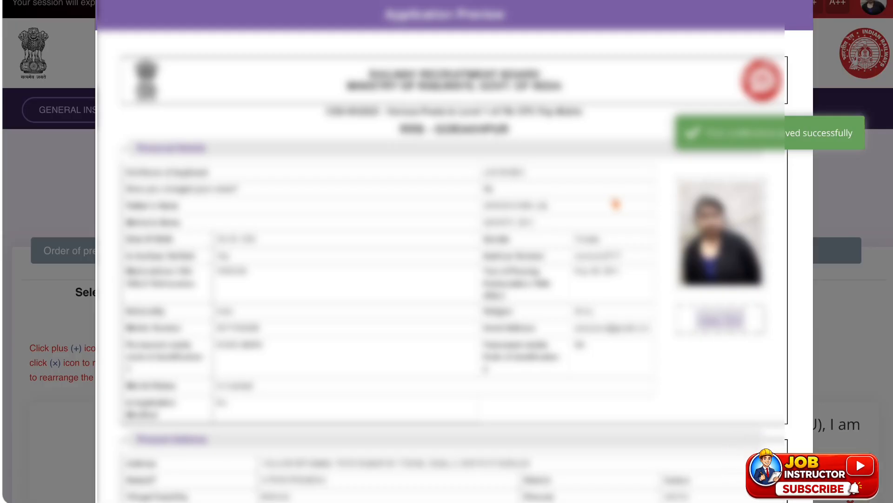
scroll(615, 204, down, 2)
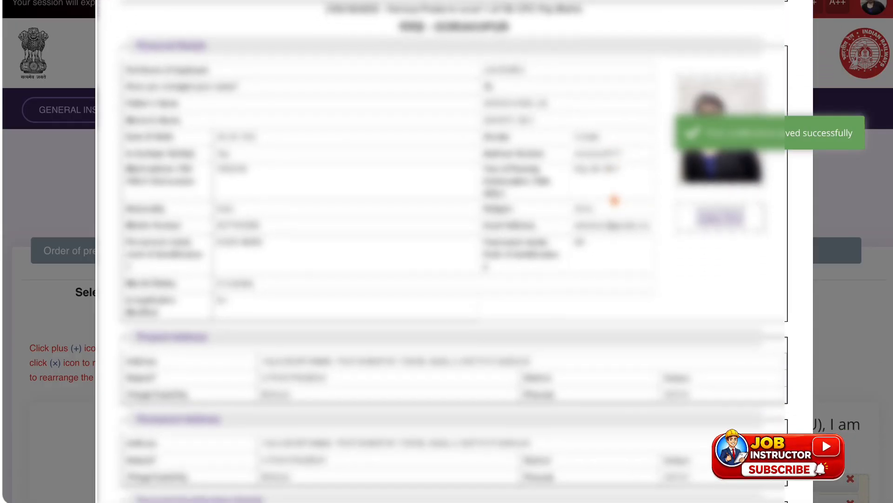
scroll(504, 285, down, 5)
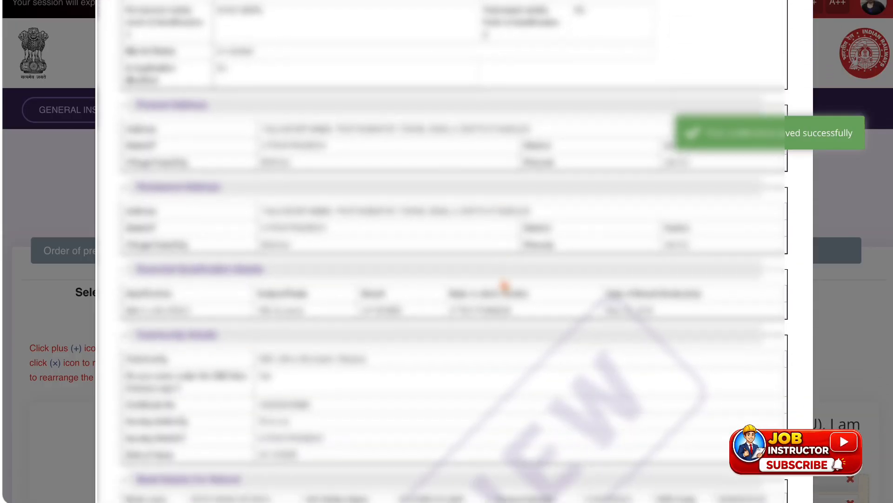
scroll(504, 285, down, 20)
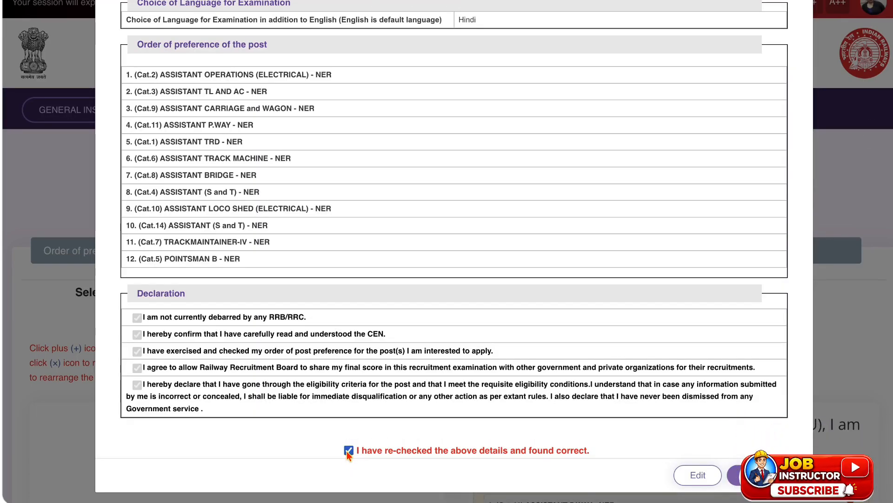
Declare that the previewed details were re-checked and found correct, and submit the application for fee payment.
click(347, 451)
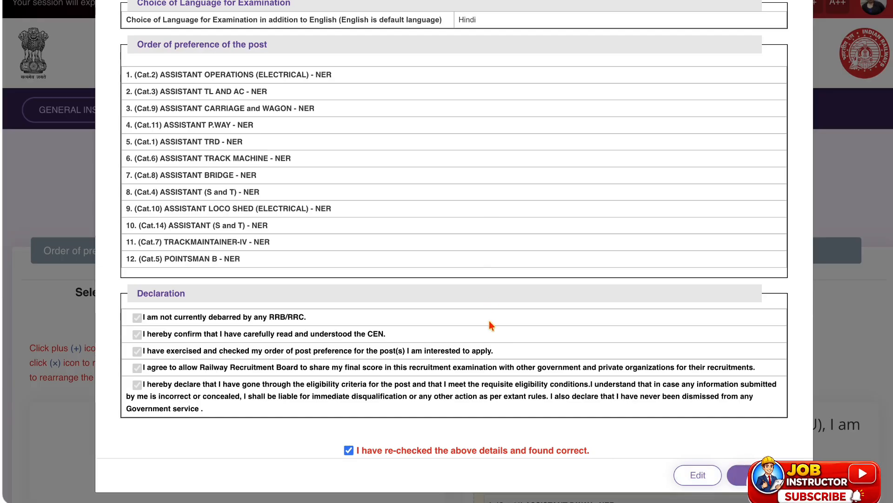
click(750, 474)
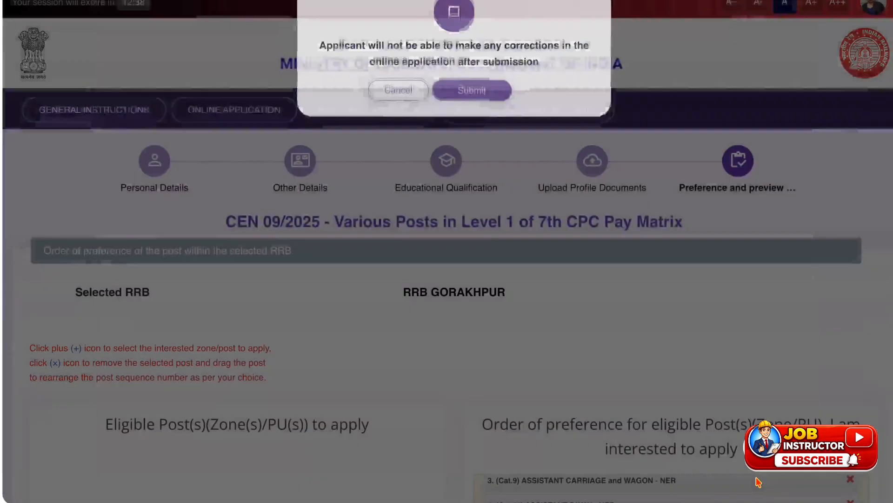
click(476, 103)
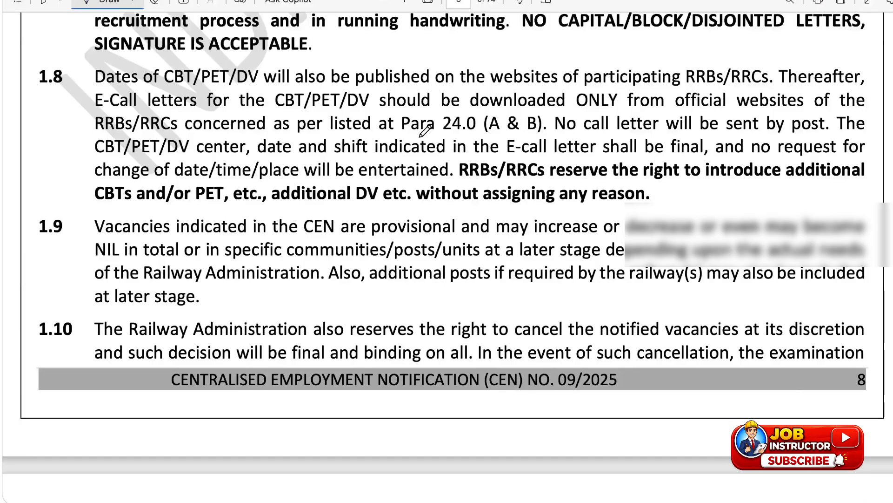
Switch to the recruitment notice PDF and circle the modification window dates 05.03.2026 to 14.03.2026 in the important dates table.
scroll(424, 132, up, 20)
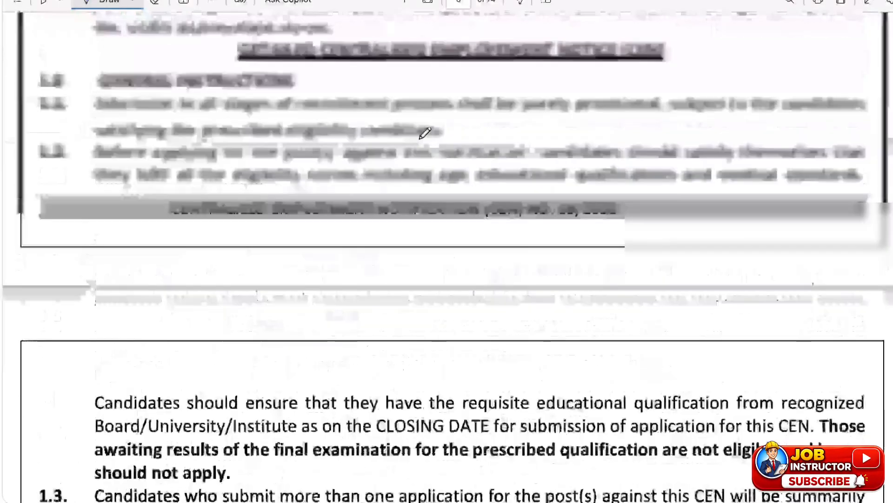
scroll(425, 132, up, 5)
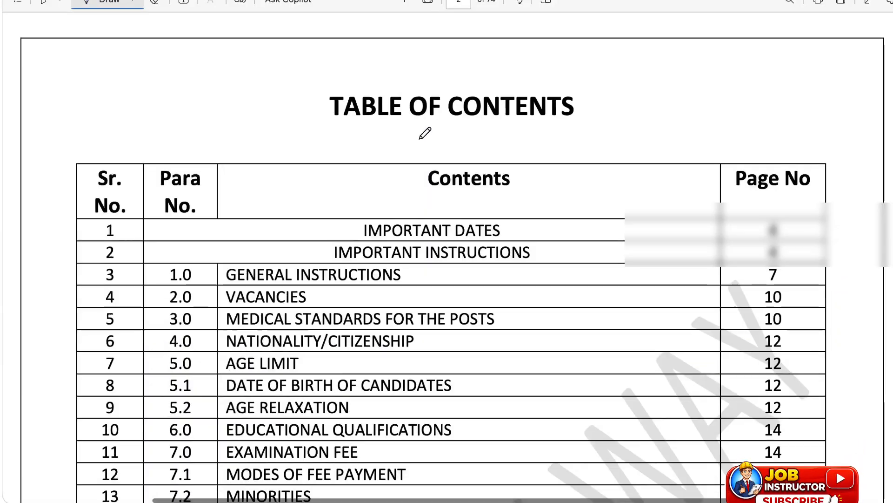
scroll(425, 132, down, 20)
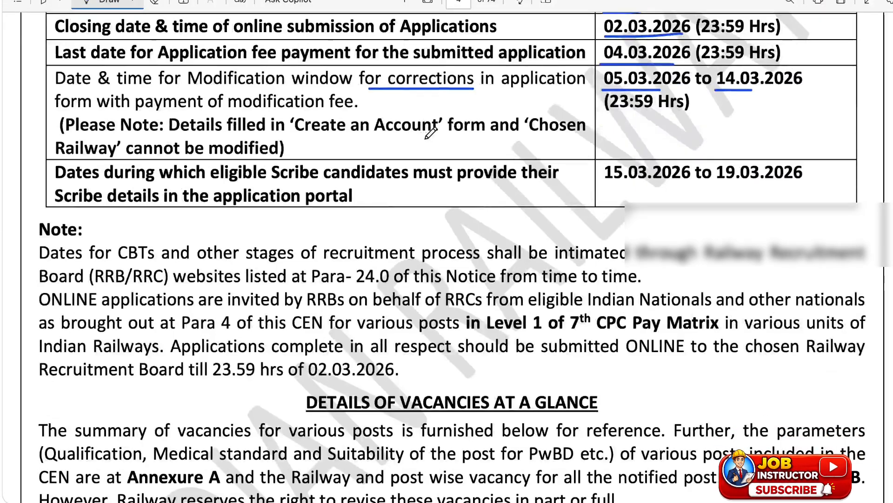
mouse_move(620, 86)
mouse_down()
mouse_move(746, 54)
mouse_move(814, 69)
mouse_move(653, 105)
mouse_up()
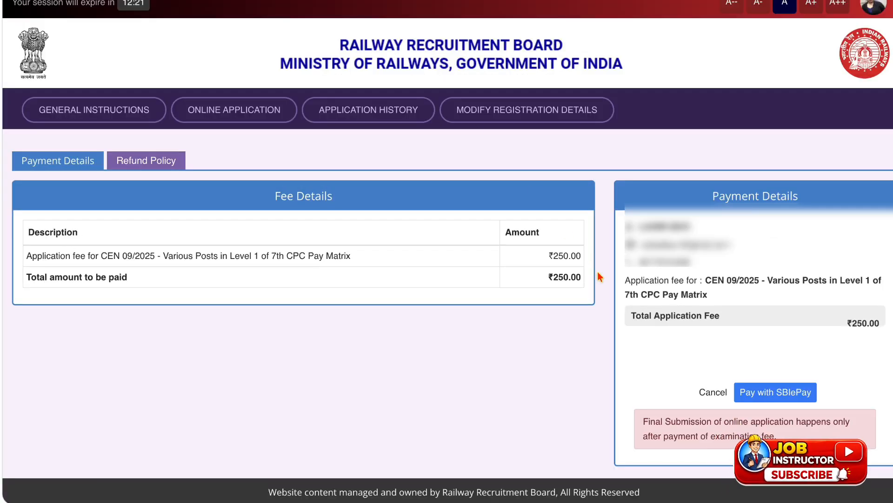
Back on the fee page, highlight the ₹250 application fee and proceed to SBIePay after agreeing to the terms and conditions.
scroll(600, 277, down, 1)
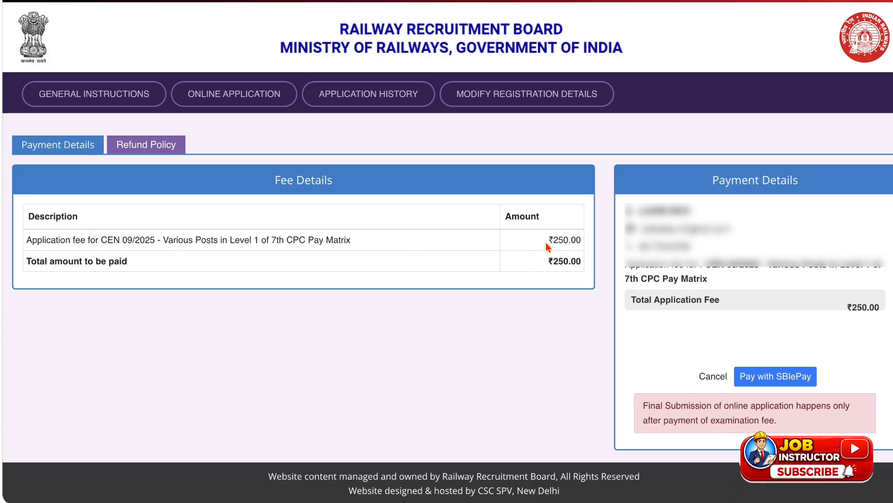
drag(554, 239, 566, 239)
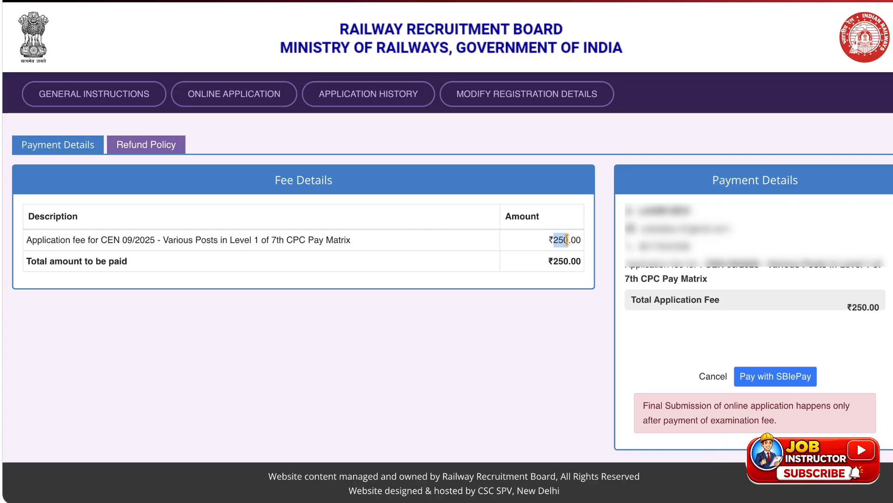
click(757, 377)
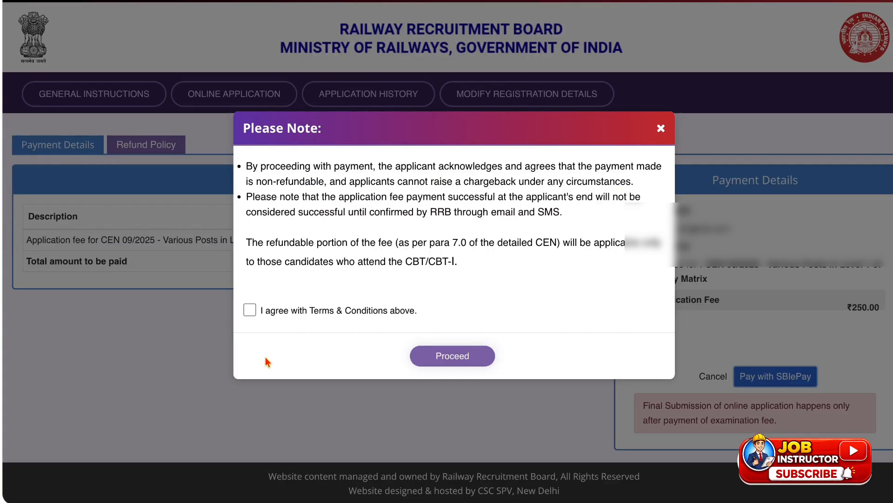
click(250, 310)
click(441, 356)
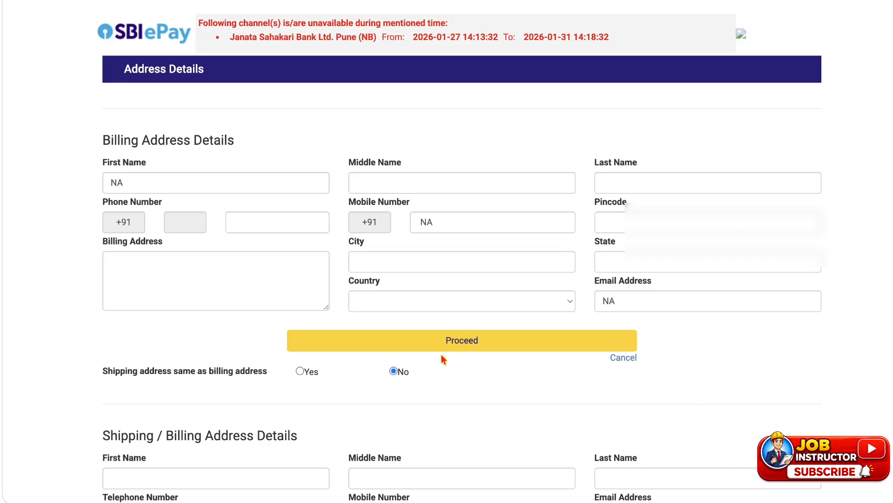
click(441, 347)
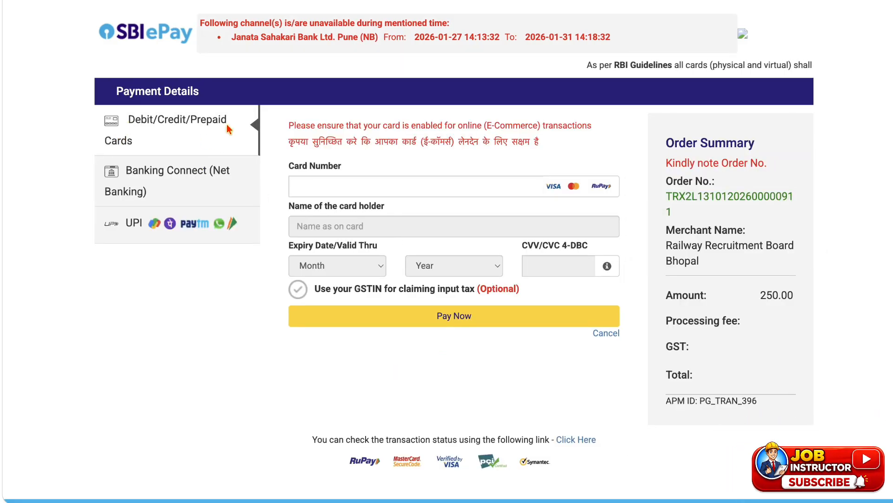
Look through the net banking and UPI ID payment options, and select UPI QR as the payment method.
click(167, 175)
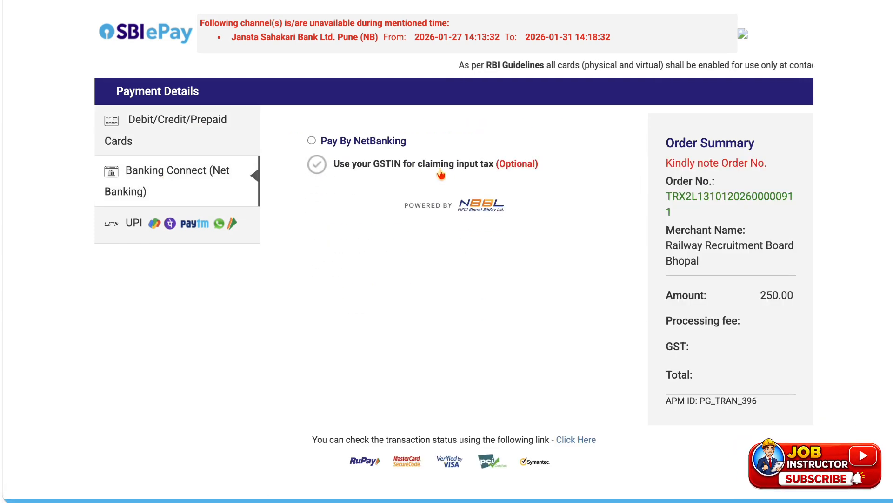
click(177, 225)
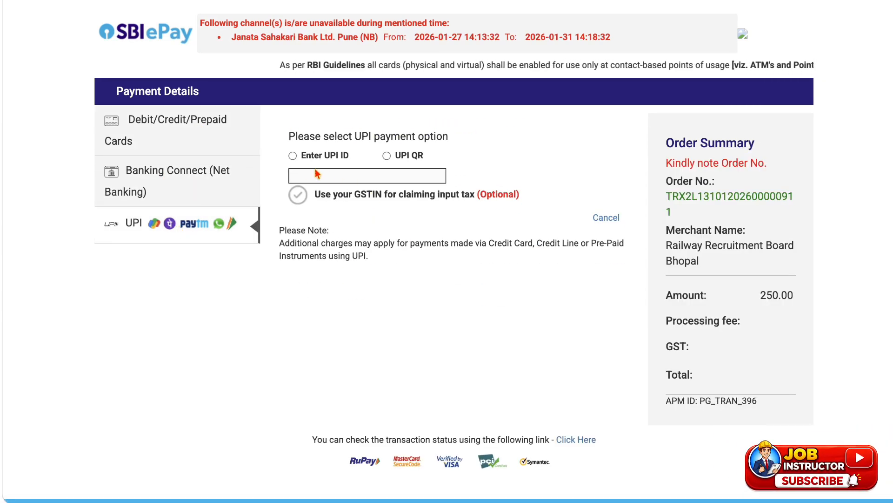
click(292, 156)
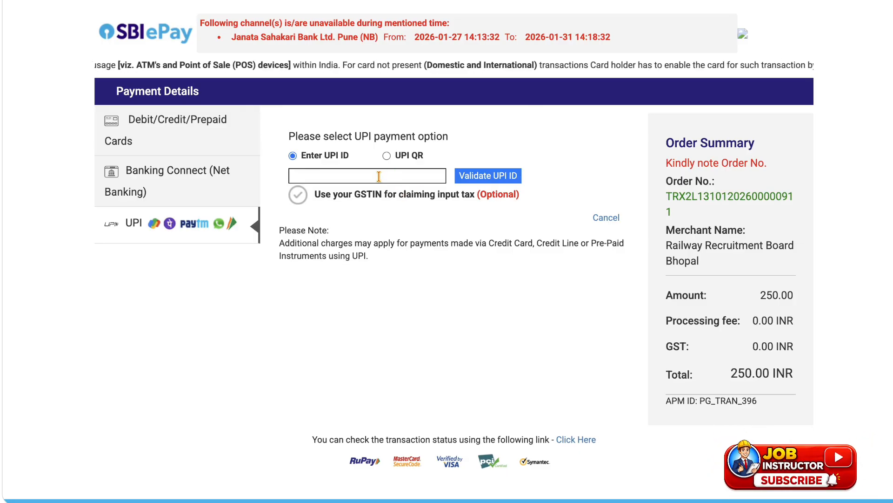
click(387, 156)
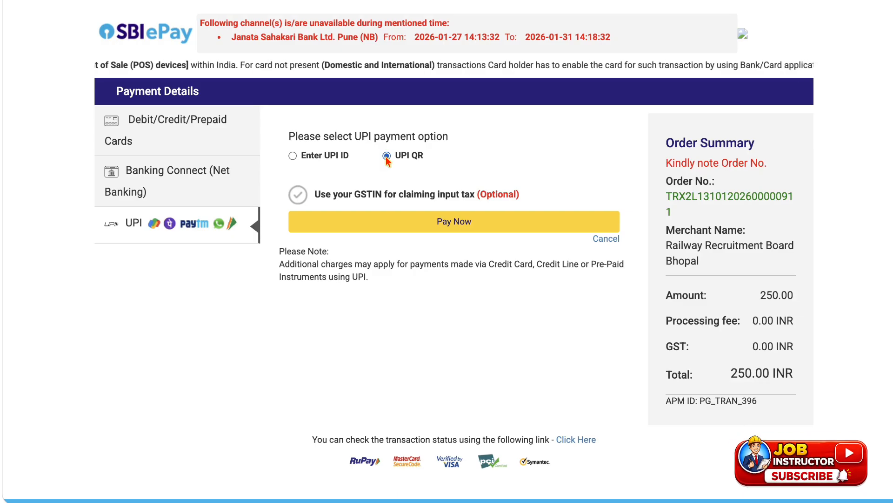